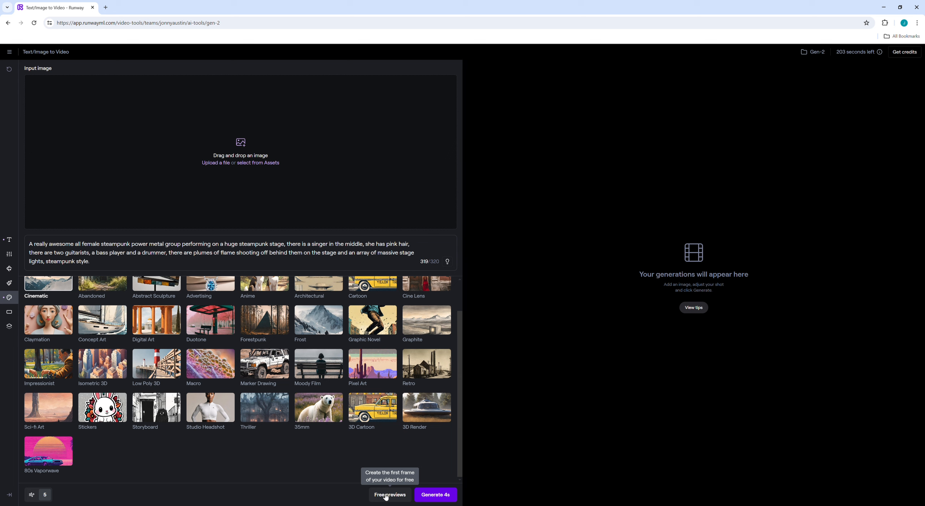
Generate five batches of free previews of the steampunk band prompt in the Cinematic style.
mouse_move(855, 52)
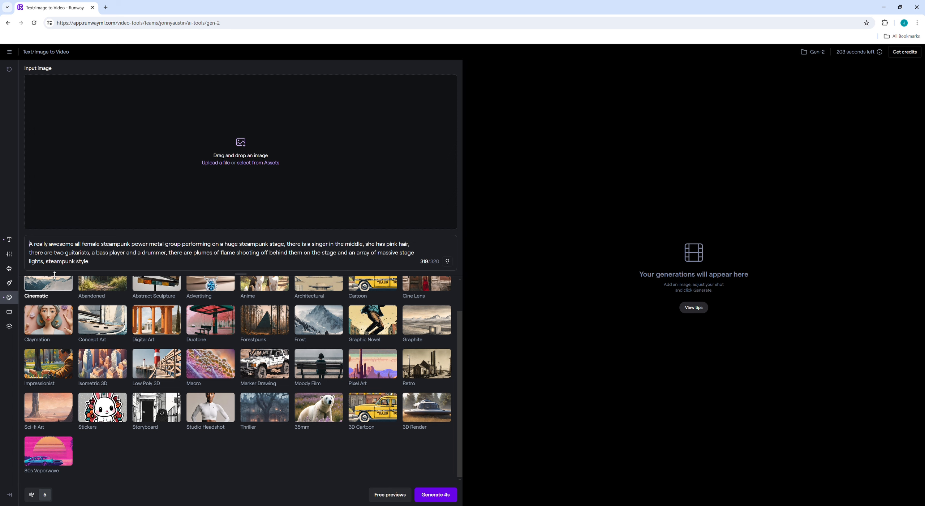
scroll(289, 293, up, 1)
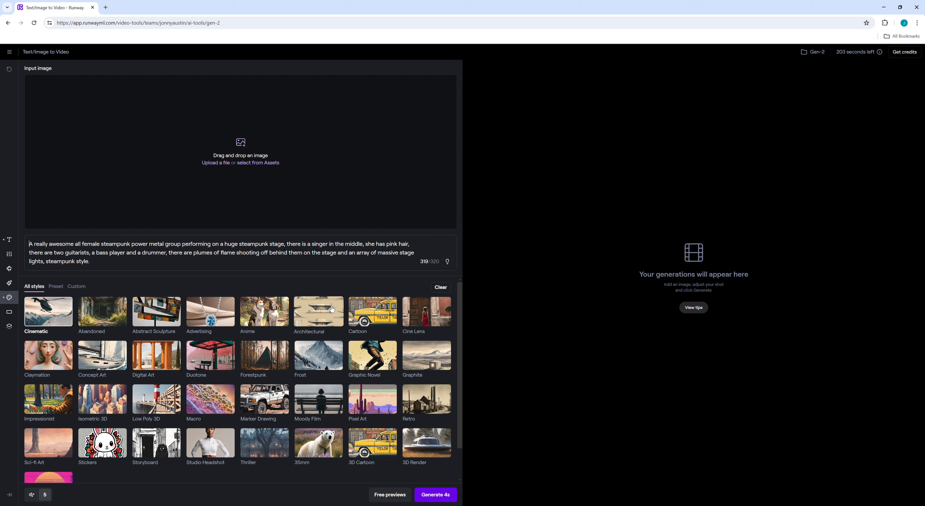
scroll(275, 412, down, 1)
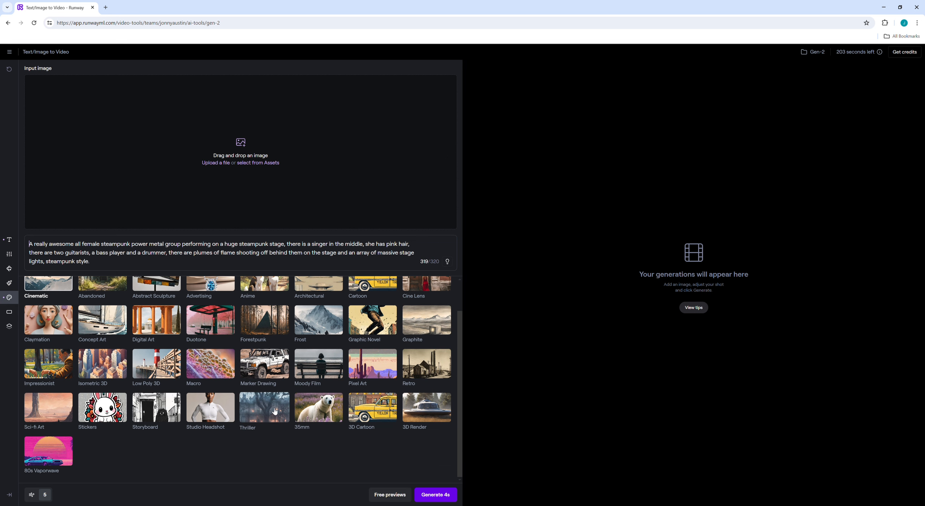
scroll(102, 362, up, 1)
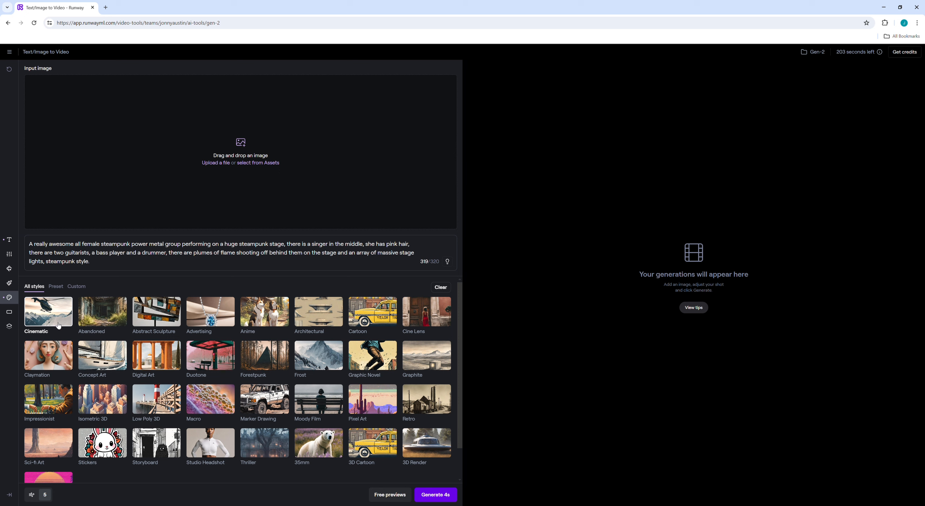
click(389, 498)
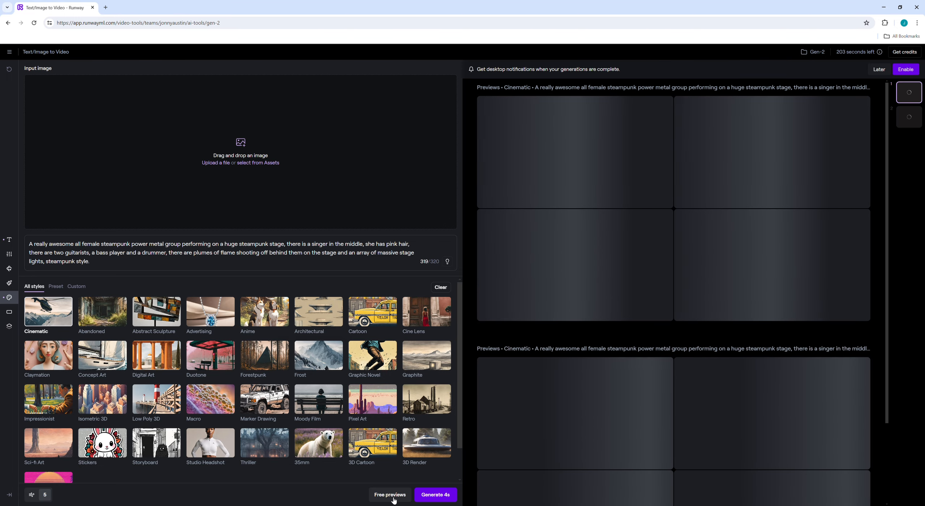
click(395, 500)
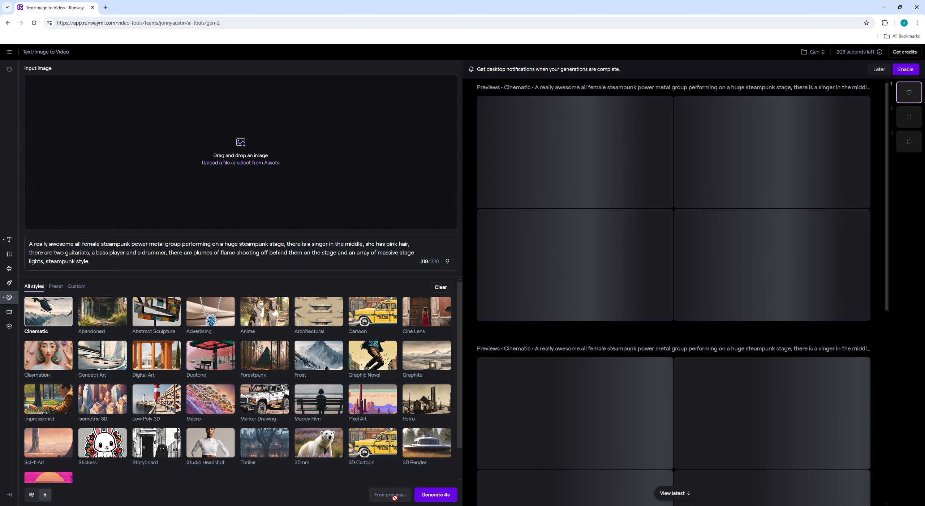
click(394, 499)
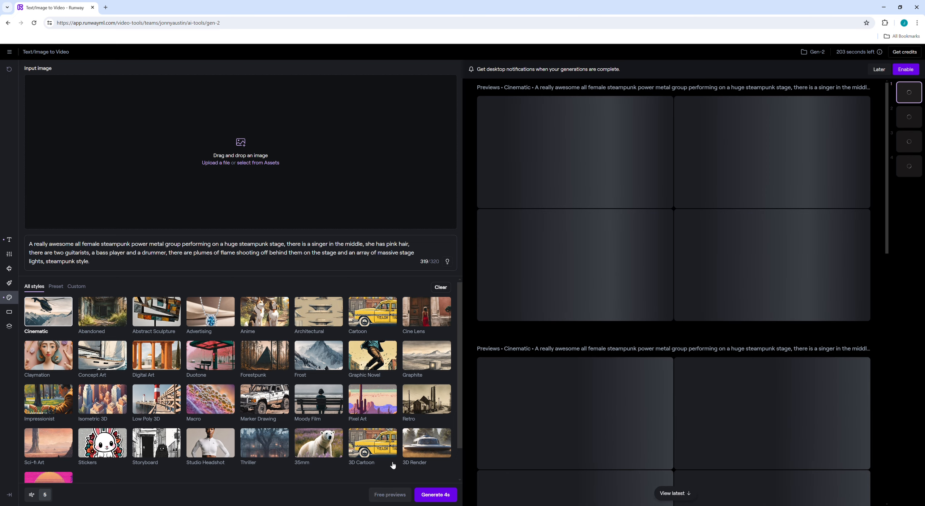
click(393, 498)
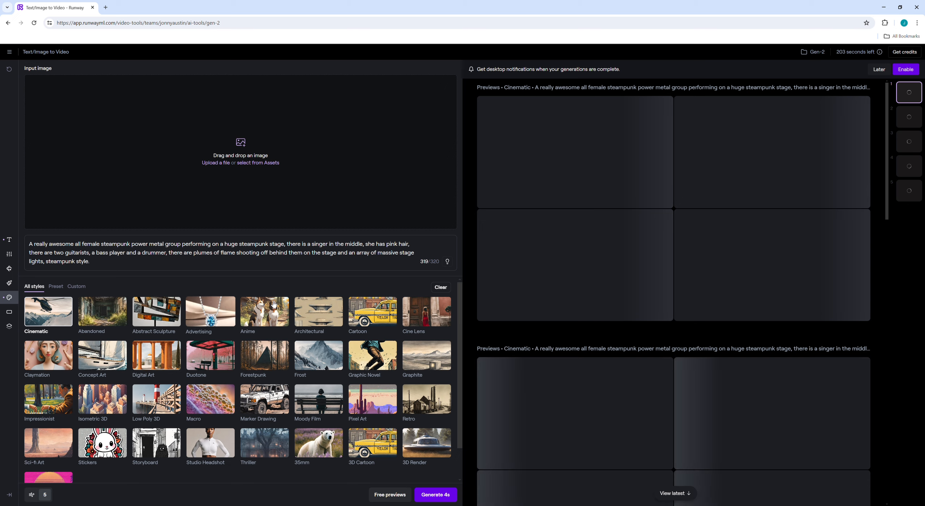
Change the style to Anime and generate five batches of free previews from the same prompt.
click(274, 306)
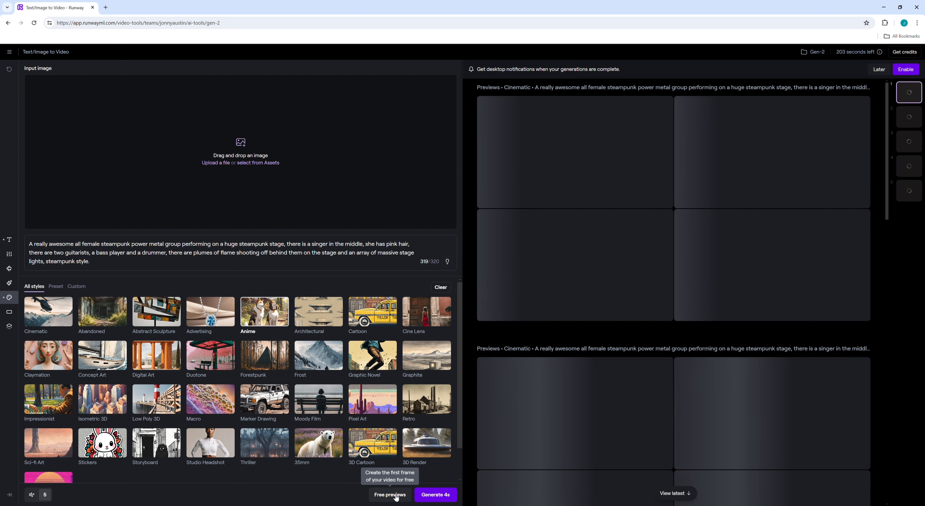
click(394, 498)
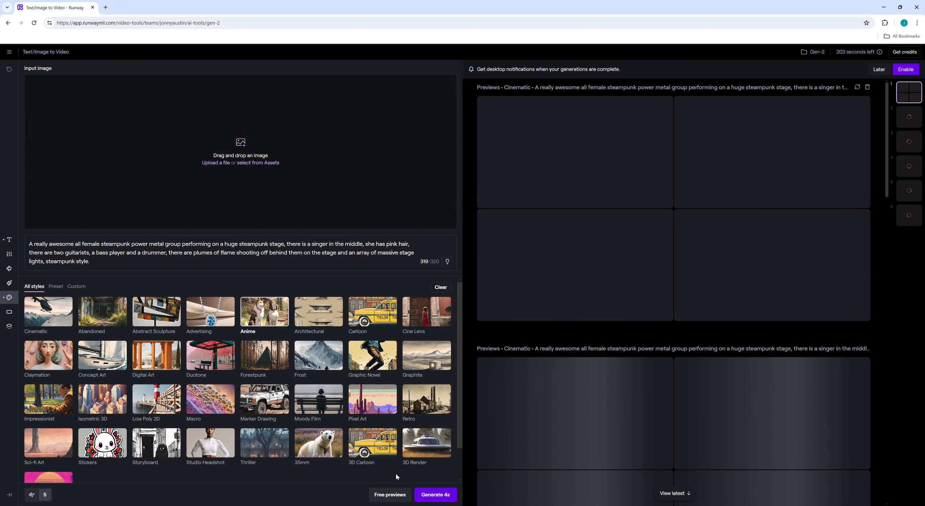
click(391, 496)
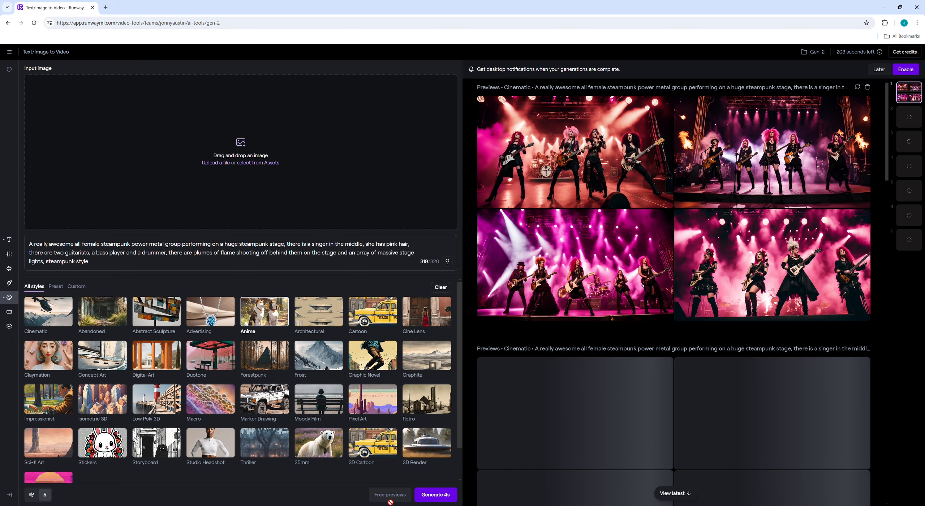
click(391, 495)
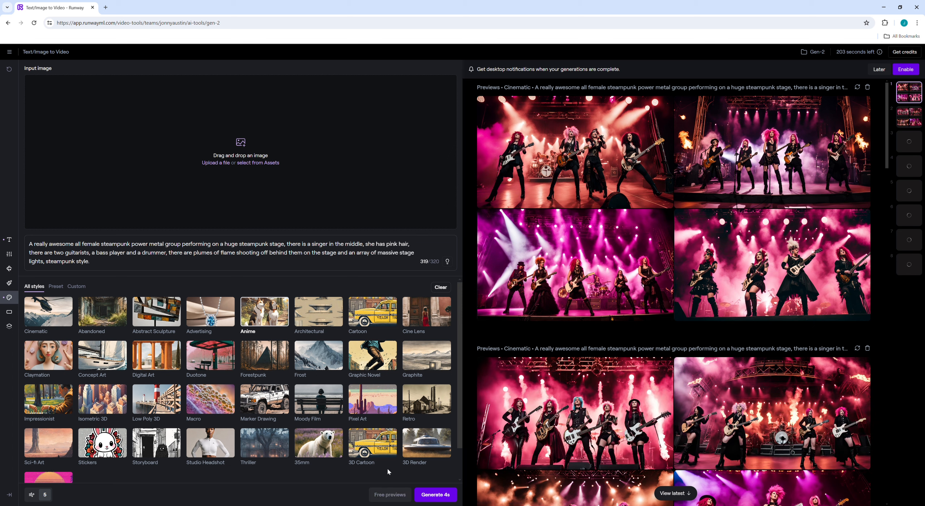
click(392, 498)
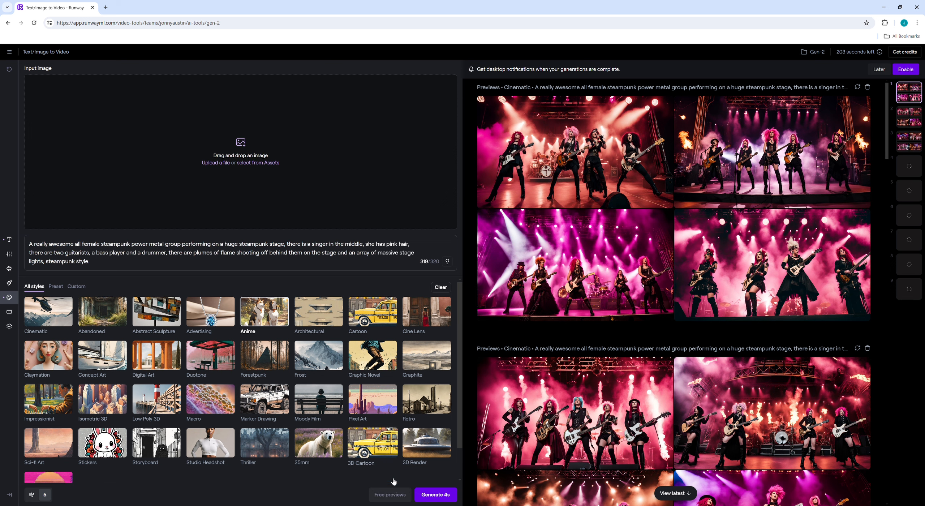
click(397, 497)
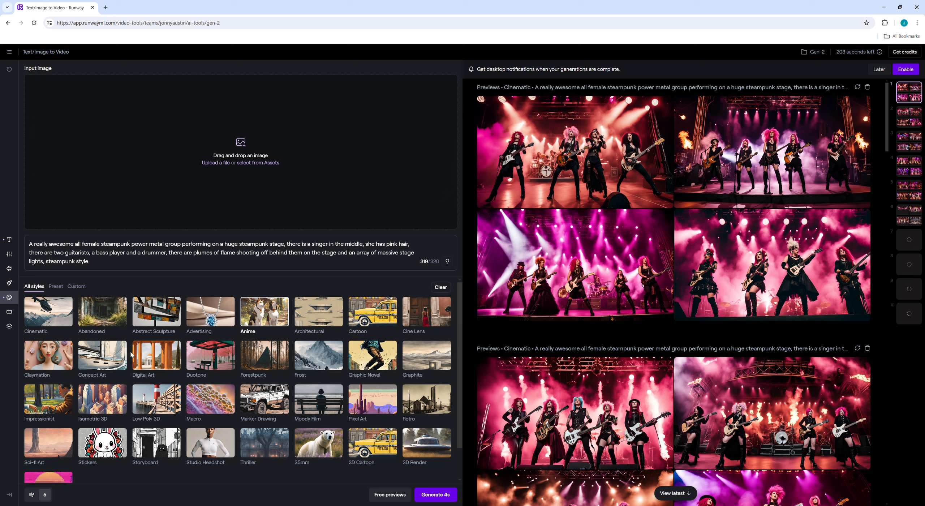
Change the style to Graphic Novel and generate five batches of free previews from the same prompt.
click(369, 351)
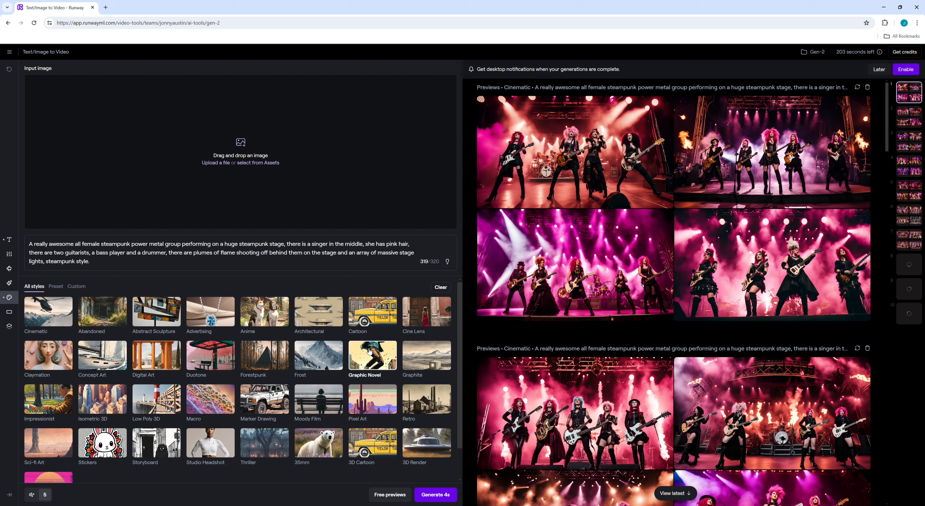
click(391, 494)
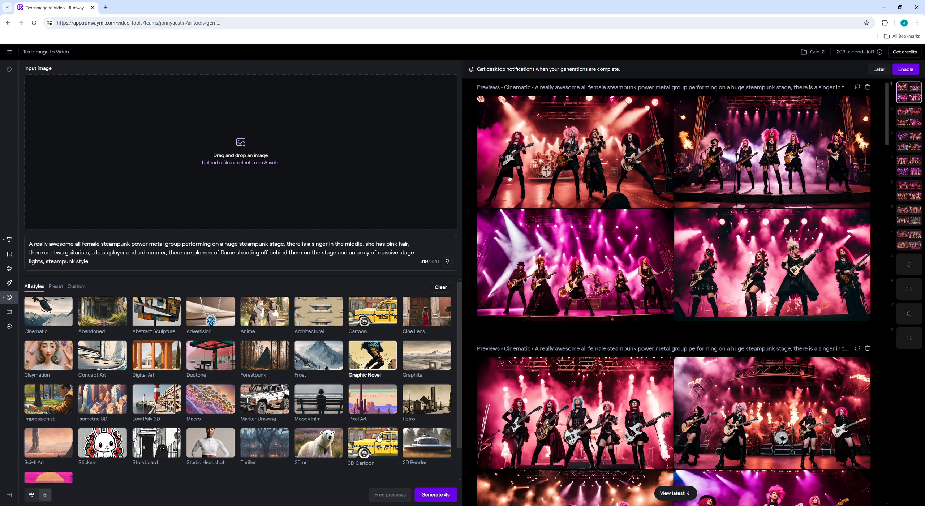
click(386, 496)
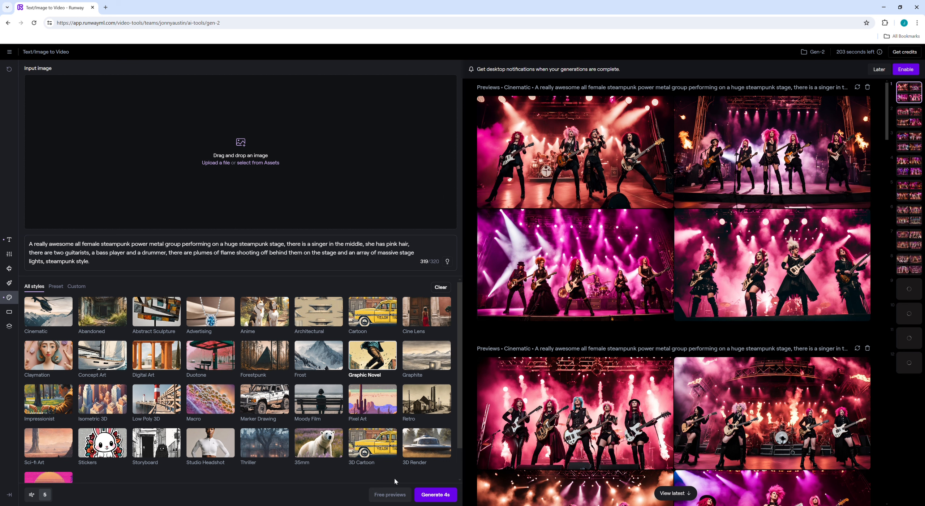
click(389, 496)
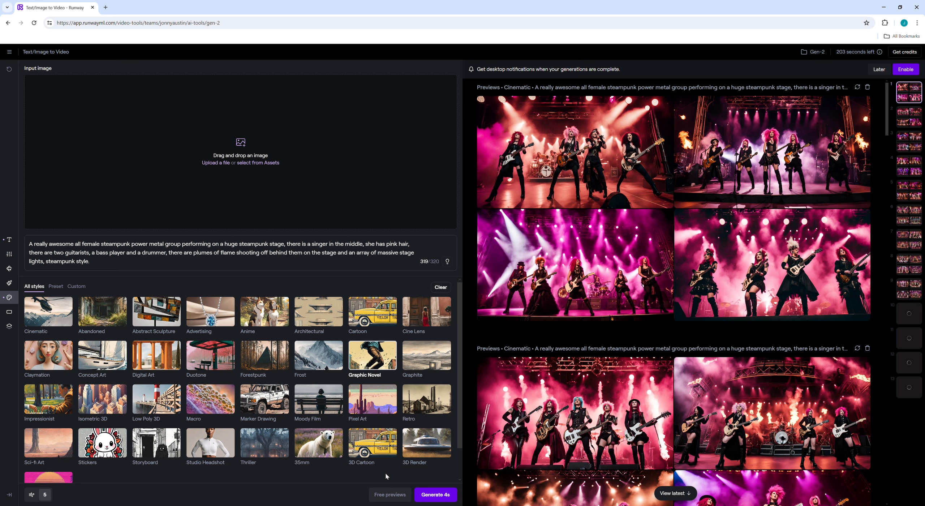
click(394, 497)
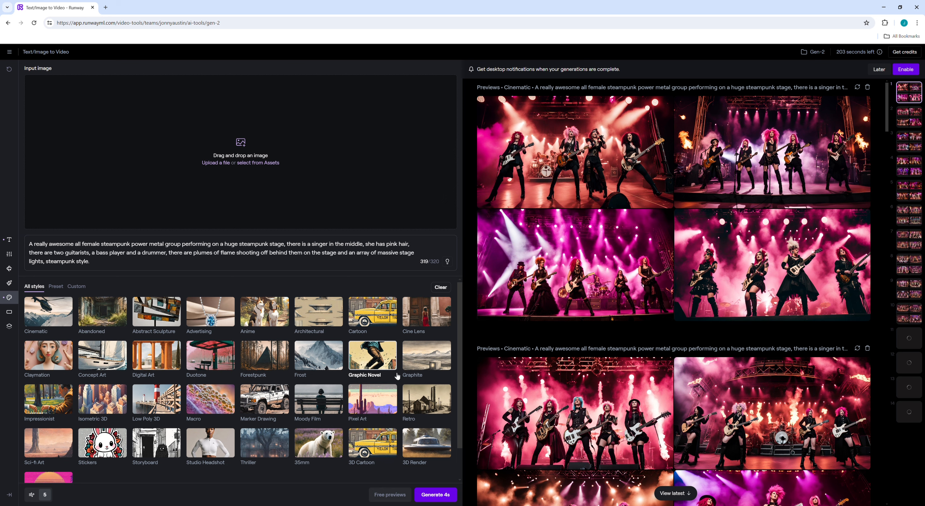
click(390, 498)
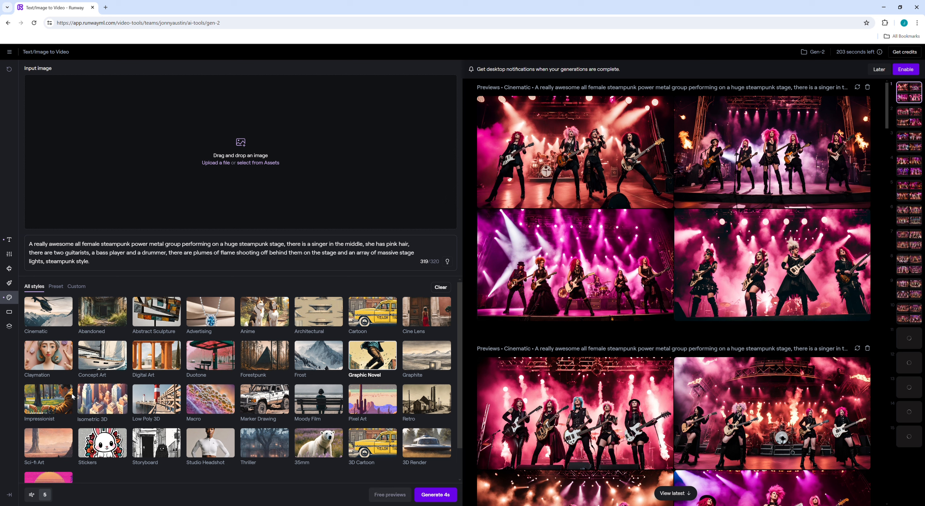
Change the style to Impressionist and generate several batches of free previews from the same prompt.
click(61, 396)
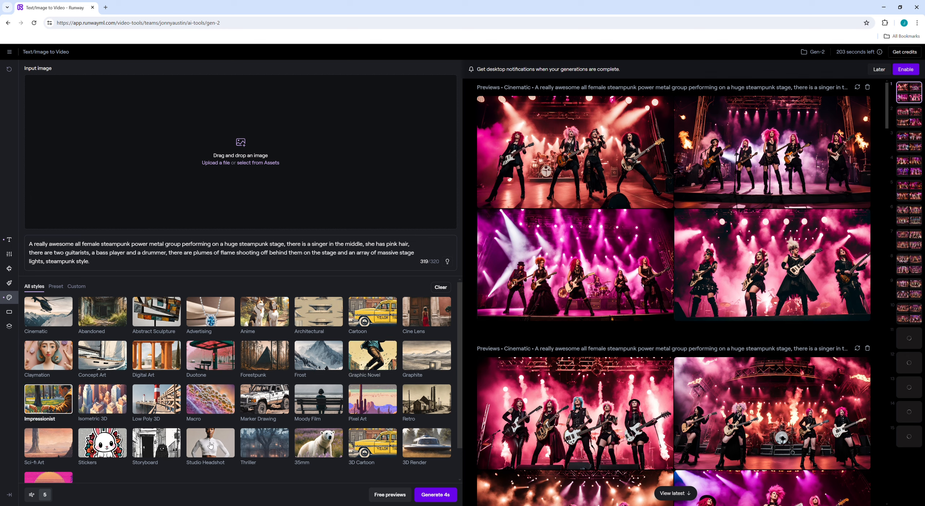
click(396, 498)
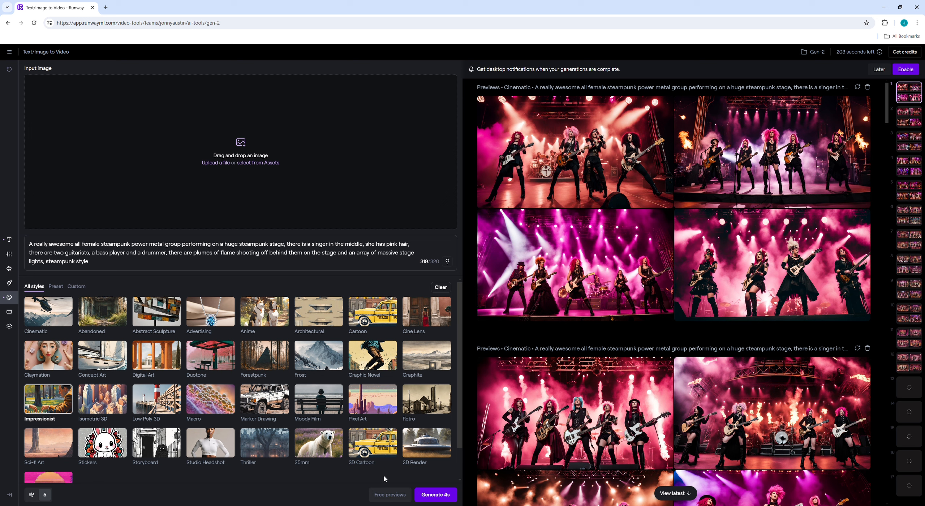
click(390, 497)
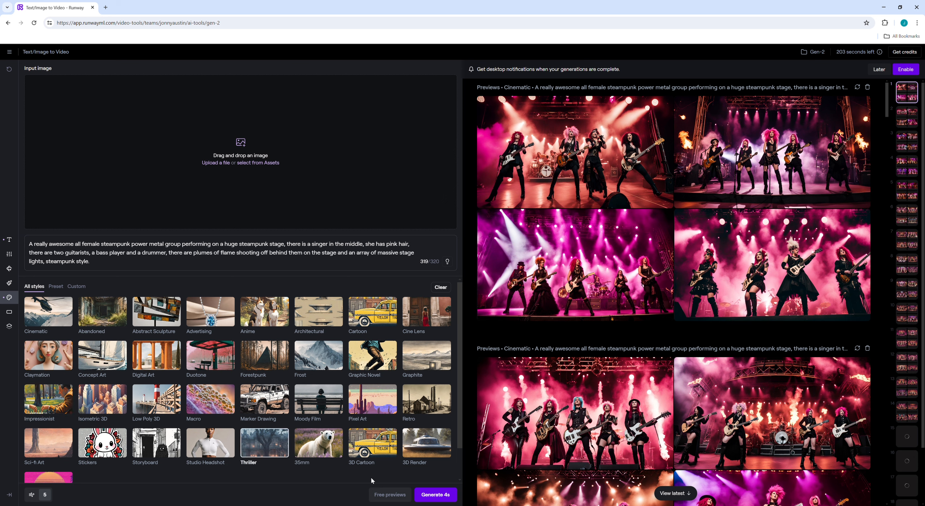
Generate several batches of free previews from the same prompt in the Thriller style.
click(389, 495)
click(392, 496)
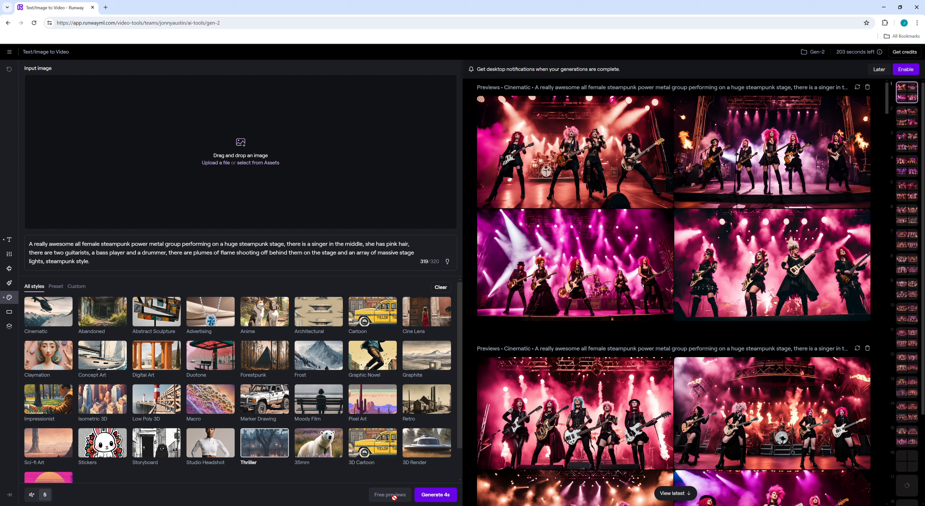
click(395, 497)
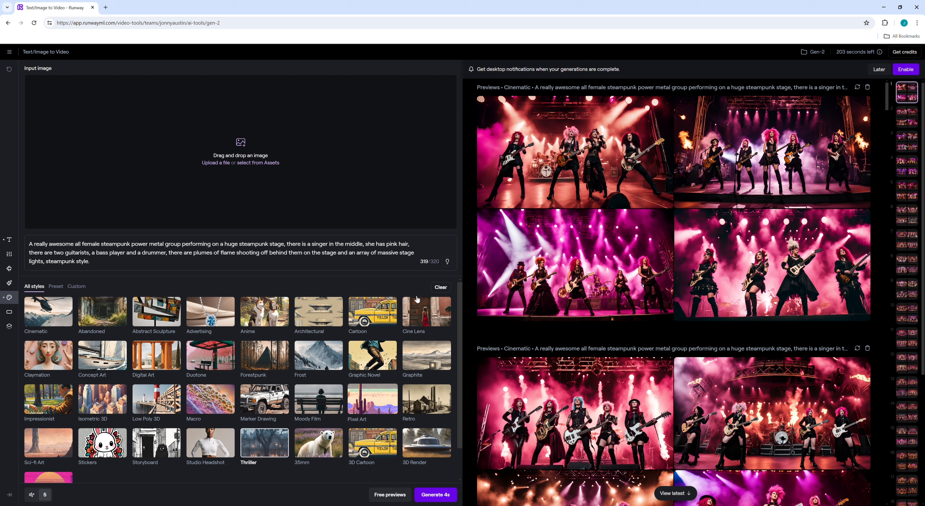
Try the first batch's red-lit four-member shot and the second batch's shot with the arched truss and flames as the image input.
mouse_move(578, 134)
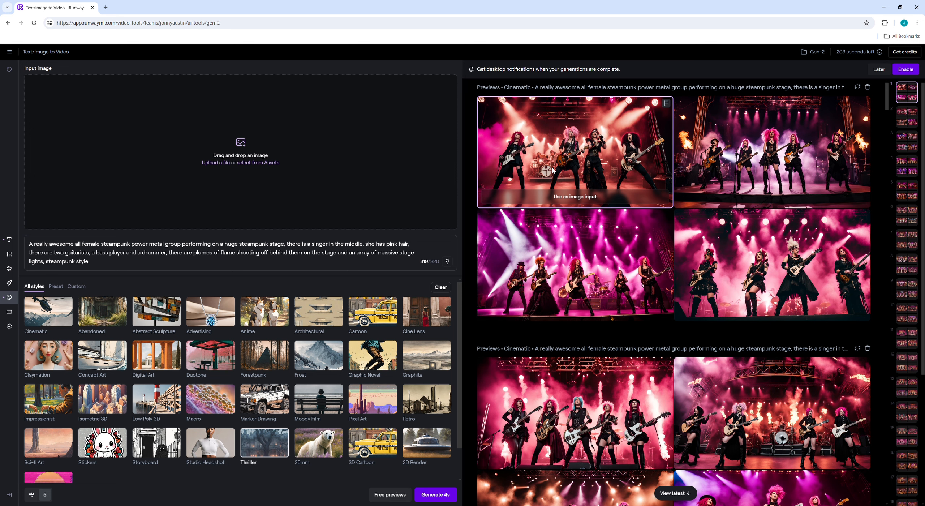
click(577, 201)
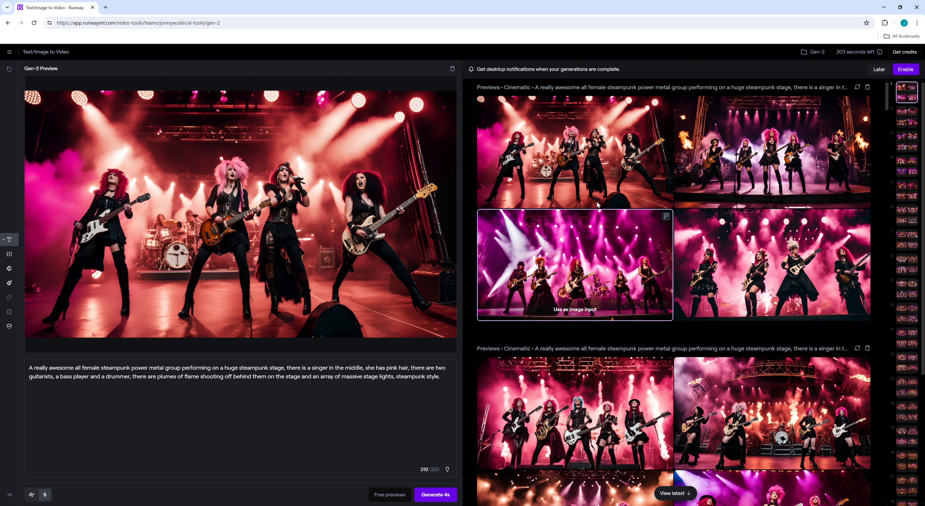
scroll(602, 213, down, 3)
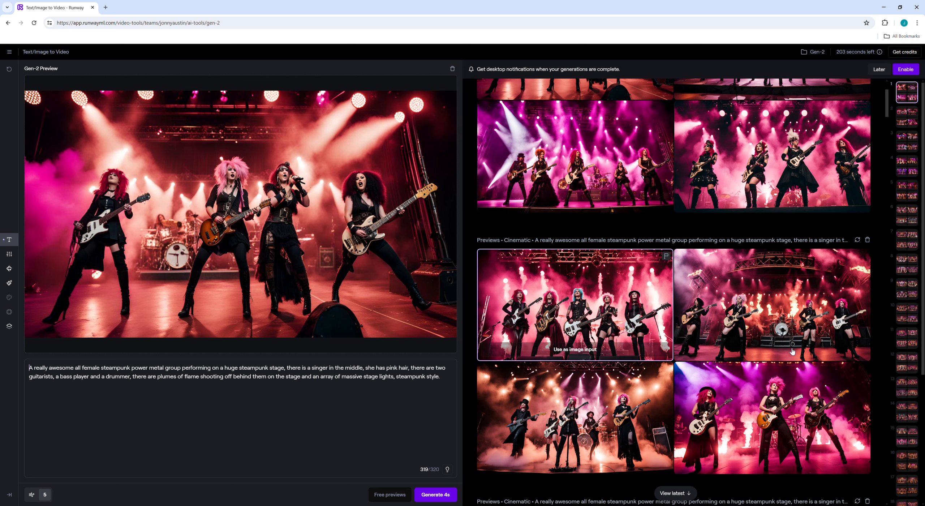
click(780, 353)
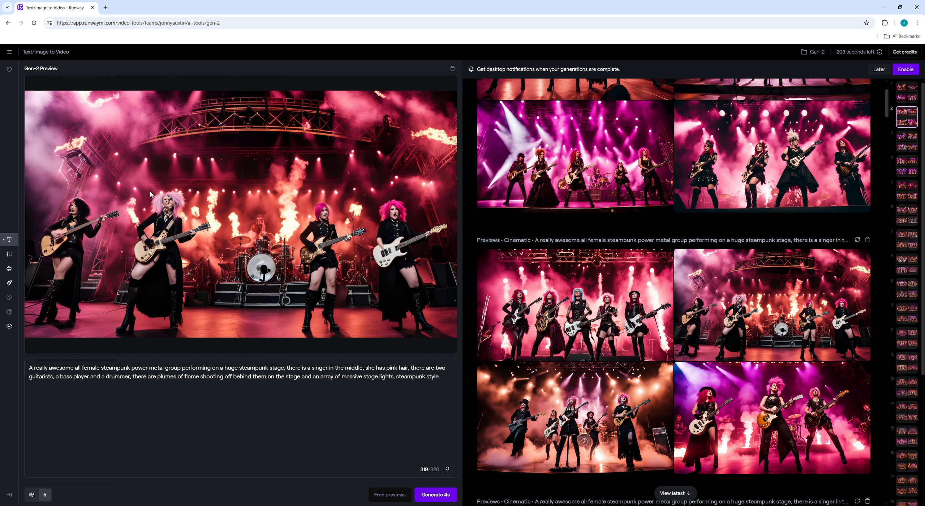
Use the second Cinematic batch's preview of three guitarists on a purple-lit stage as the image input.
mouse_move(712, 321)
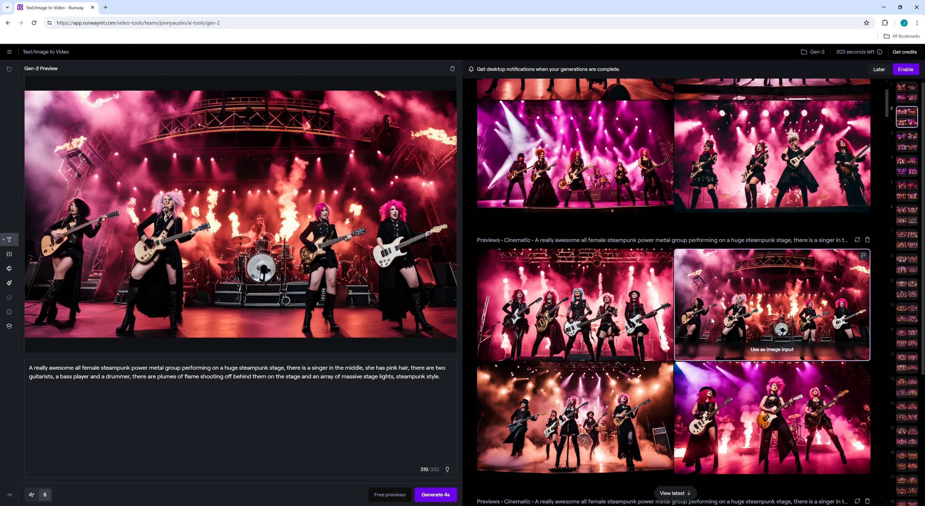
click(771, 356)
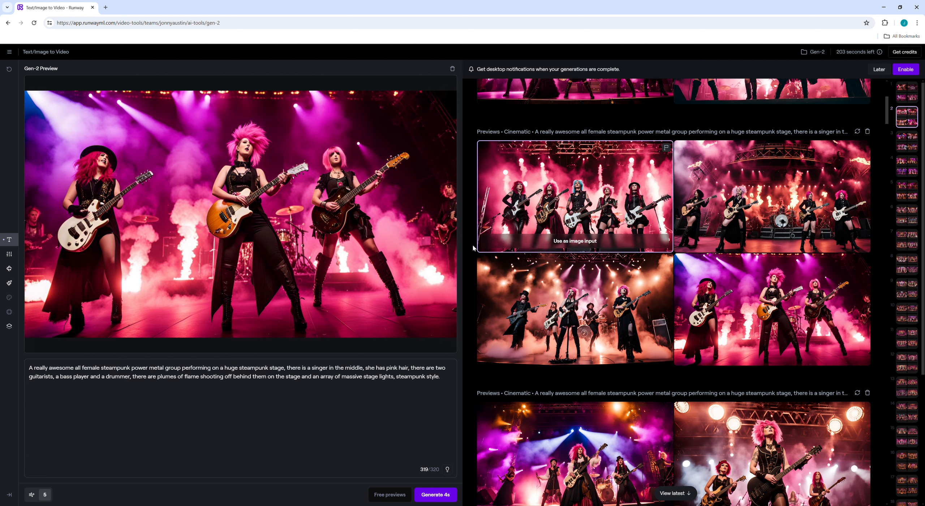
Try the fourth Cinematic batch's preview of guitarists behind black stage monitors with a bright glow as the image input.
scroll(640, 286, down, 3)
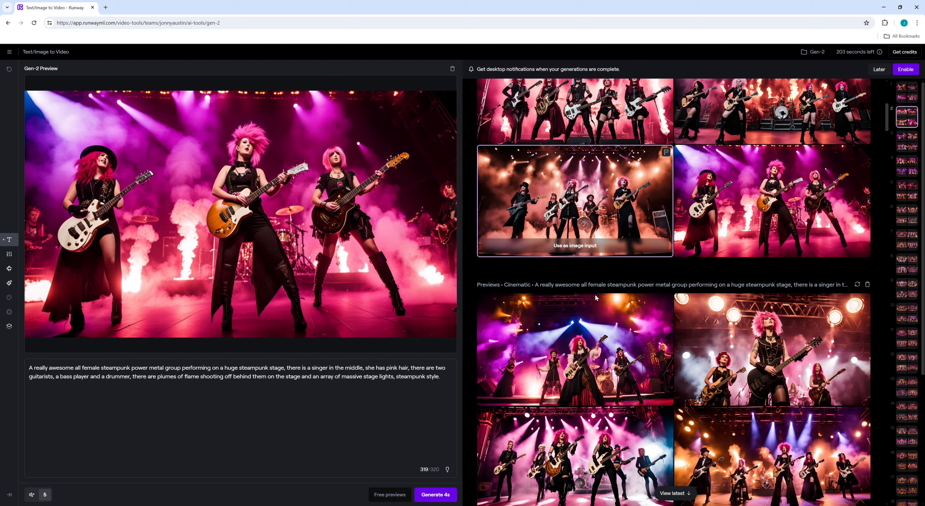
scroll(615, 293, down, 3)
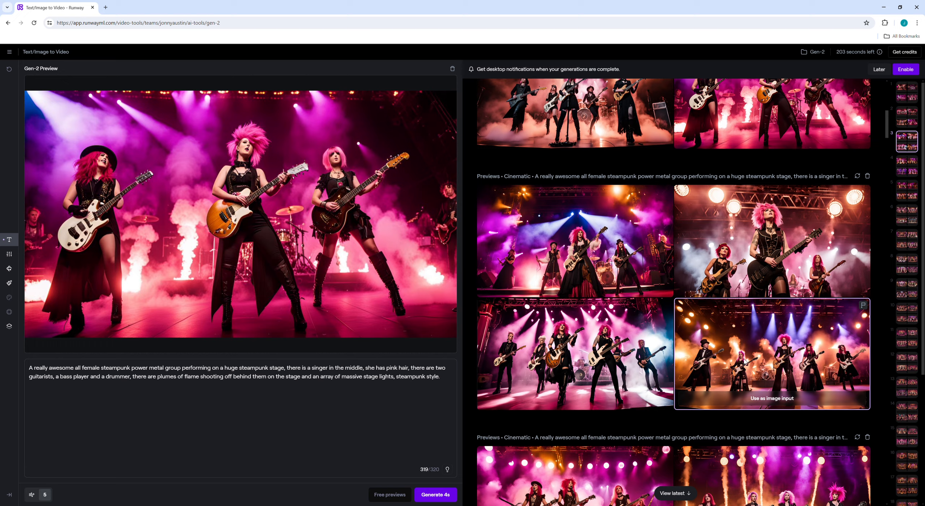
scroll(737, 354, down, 1)
scroll(729, 332, down, 2)
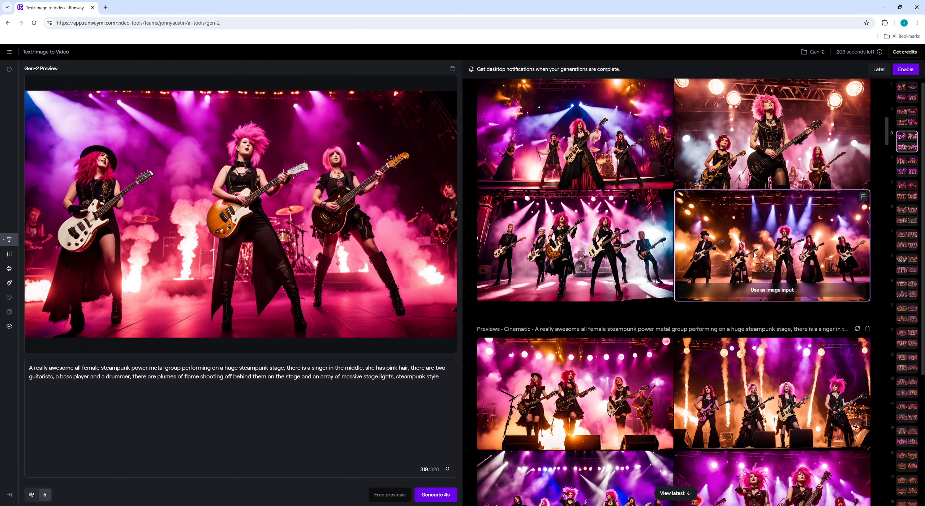
scroll(755, 256, down, 1)
scroll(743, 272, down, 1)
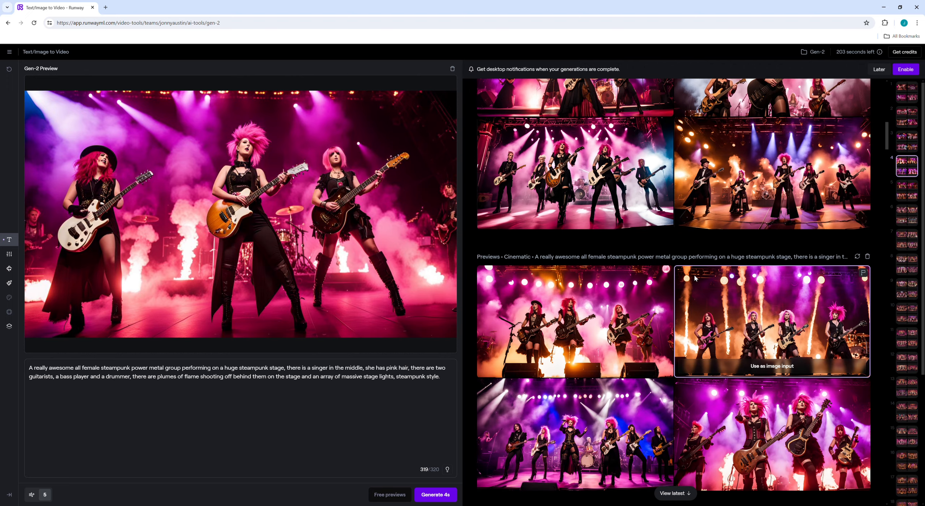
click(577, 370)
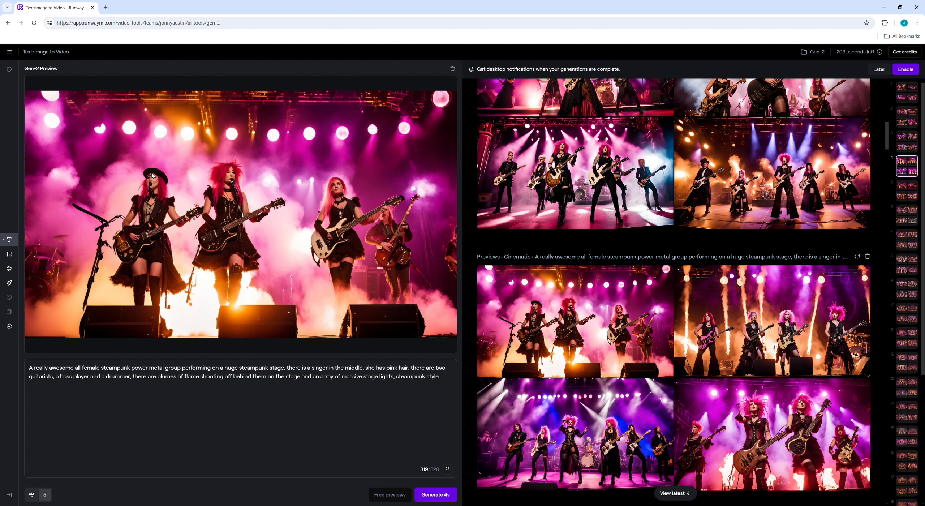
Review the remaining previews in the fourth and fifth Cinematic batches.
mouse_move(725, 300)
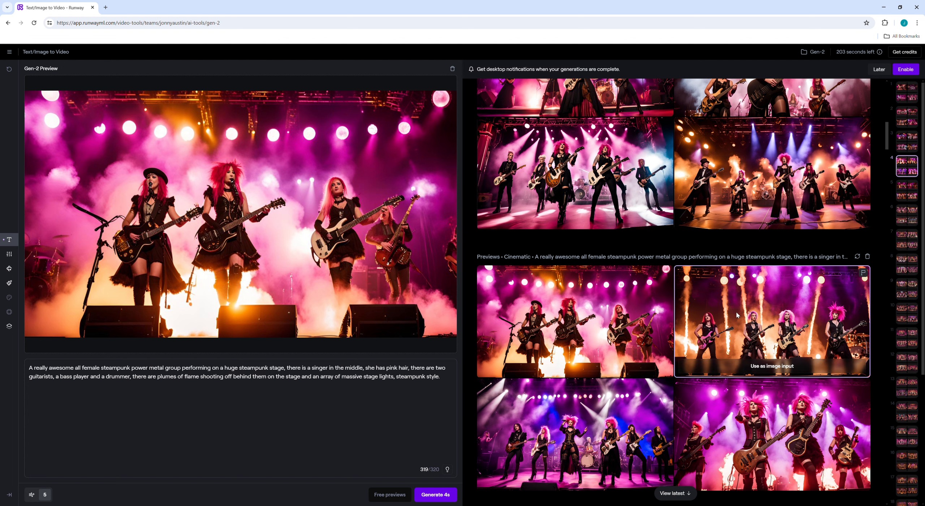
scroll(733, 331, down, 4)
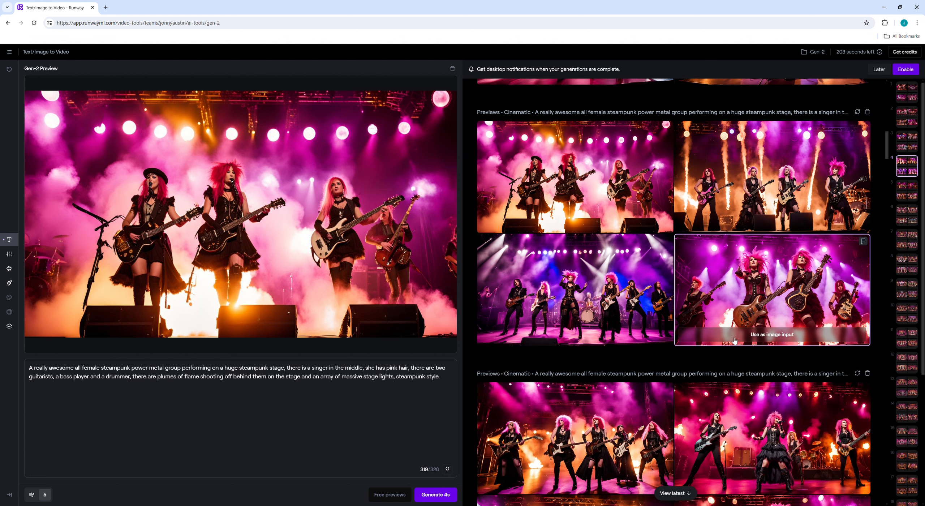
scroll(735, 343, down, 3)
mouse_move(586, 328)
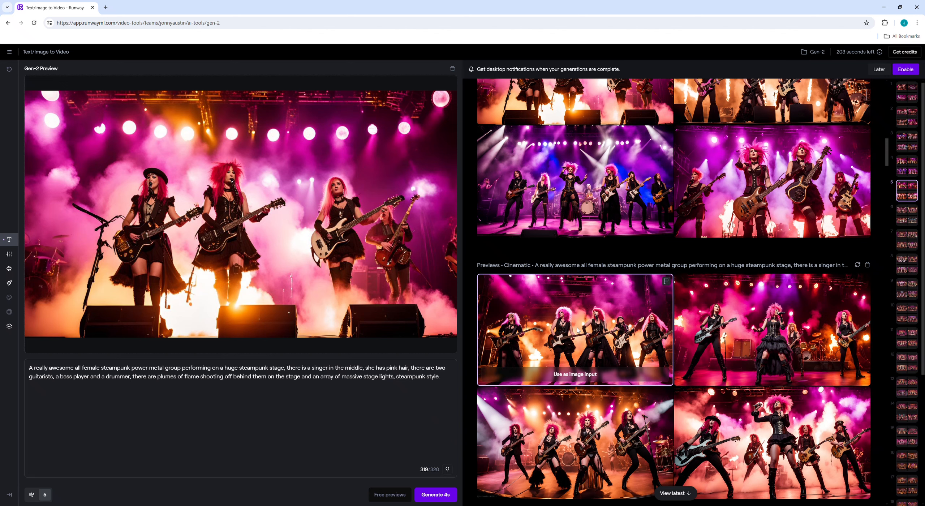
scroll(577, 345, down, 1)
scroll(577, 345, down, 2)
mouse_move(580, 421)
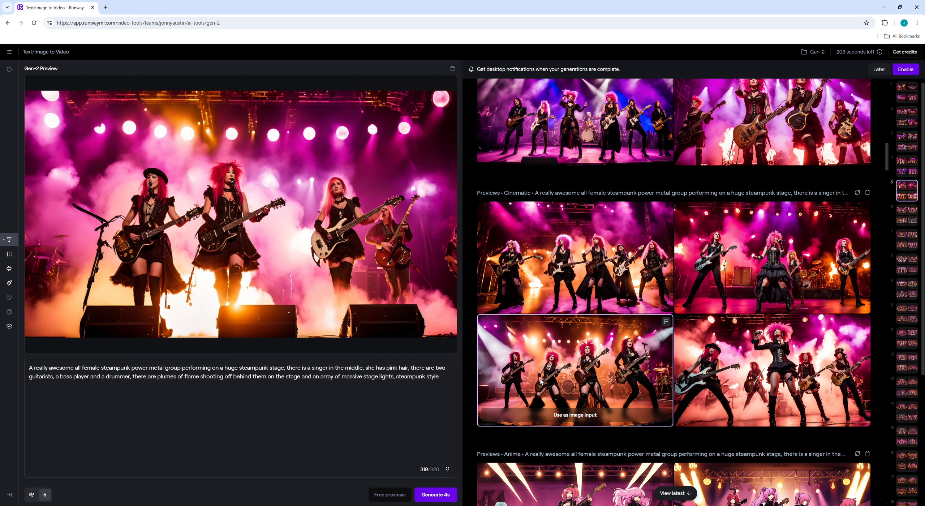
scroll(723, 253, down, 2)
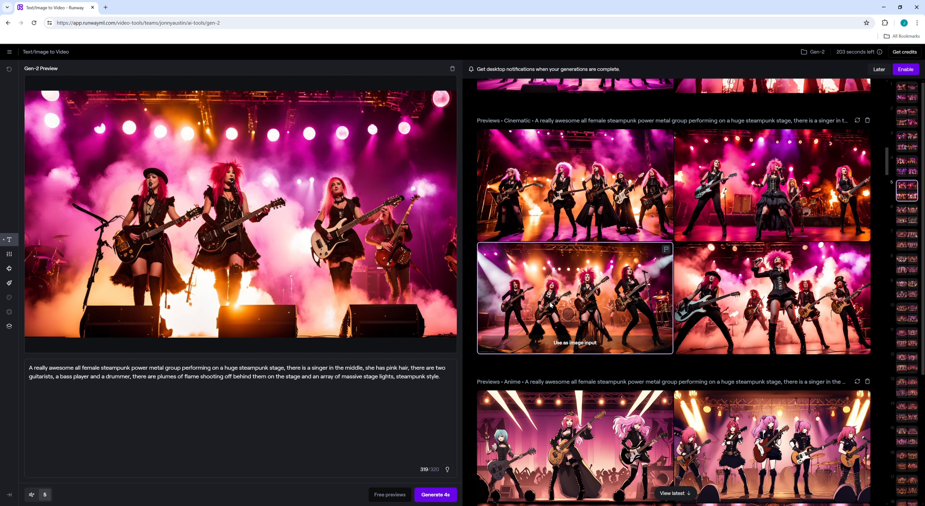
Try the second Anime batch's close-up of three band members, two wearing hats, as the image input.
scroll(550, 305, down, 3)
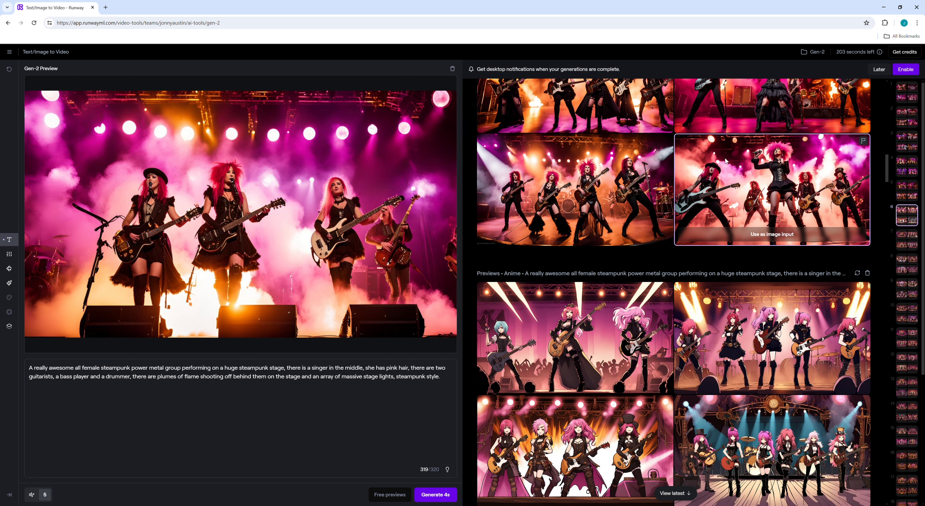
scroll(717, 165, down, 2)
scroll(732, 159, down, 2)
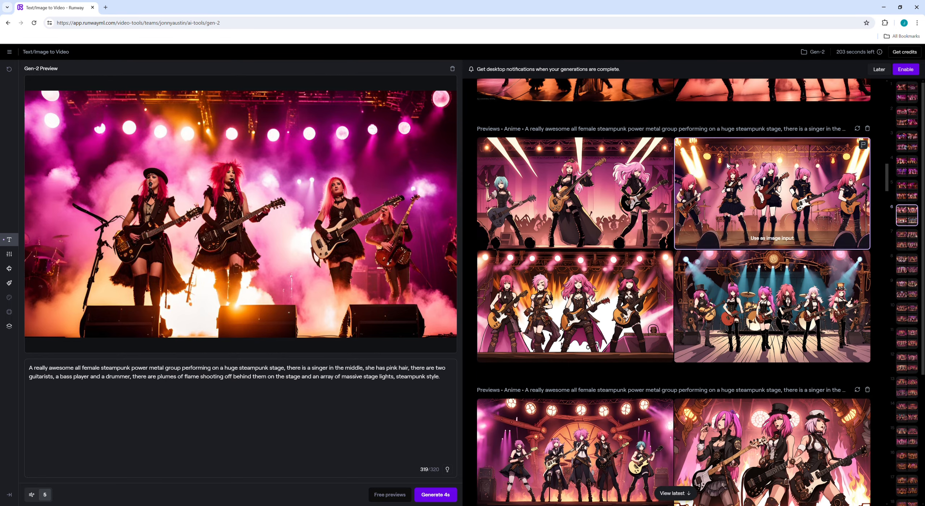
scroll(734, 144, down, 3)
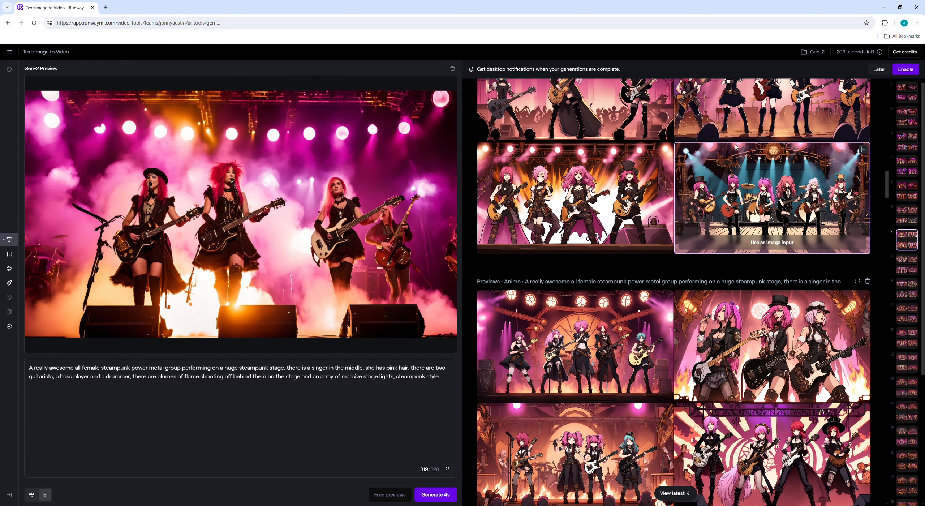
scroll(727, 155, down, 3)
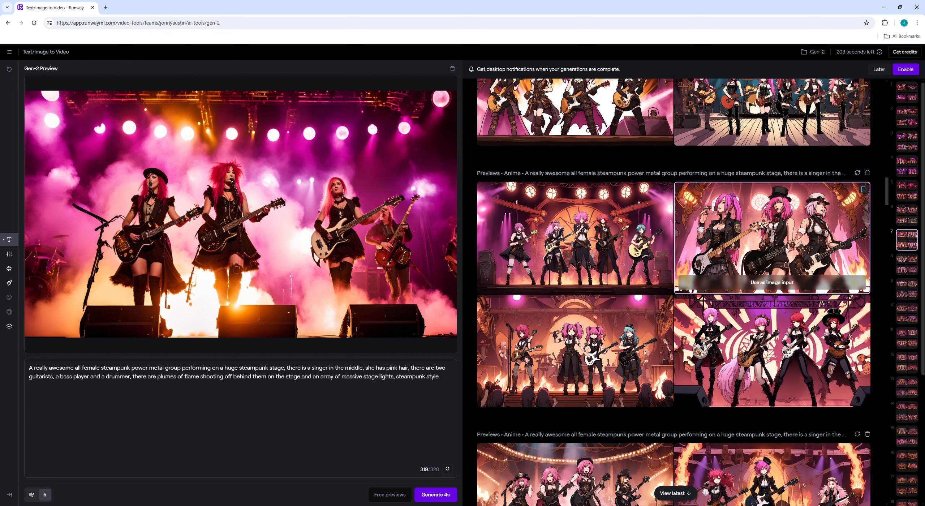
click(780, 283)
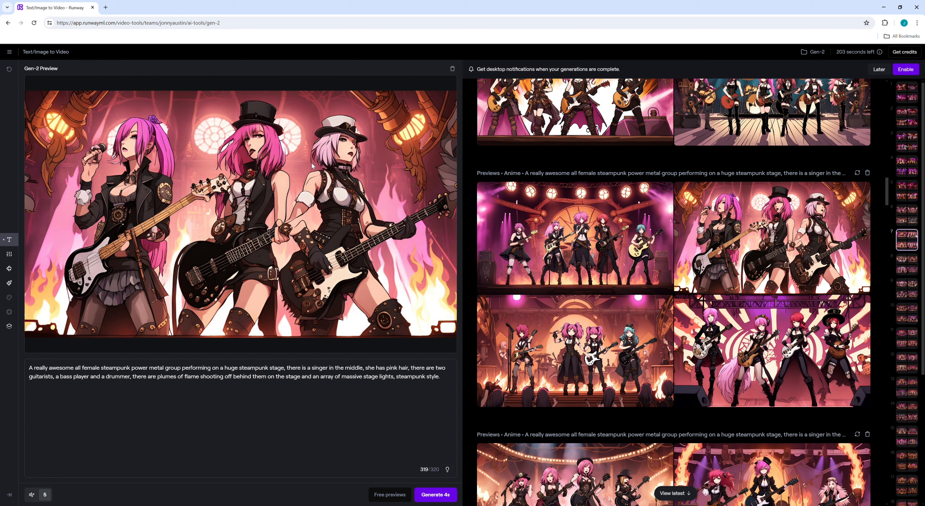
Try the third Anime batch's preview of three guitarists flanked by tall torch flames as the image input.
scroll(555, 187, down, 4)
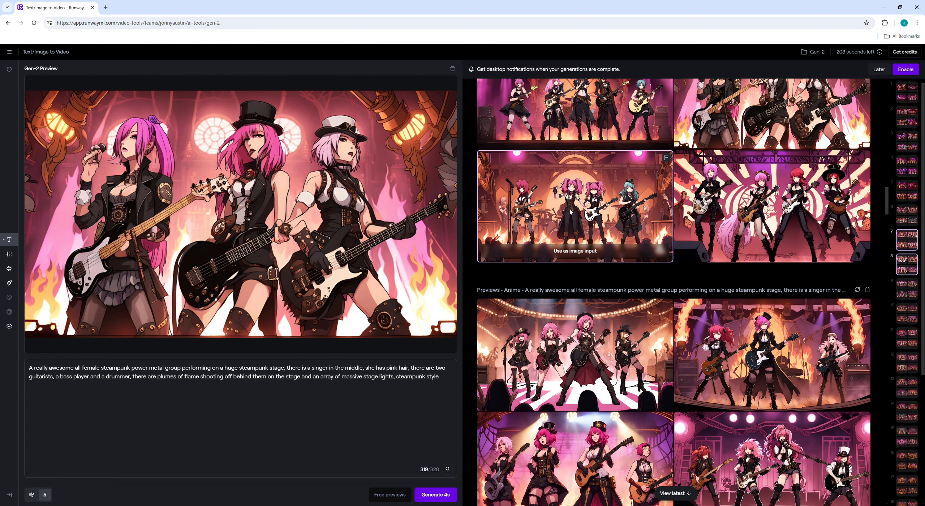
scroll(674, 216, down, 2)
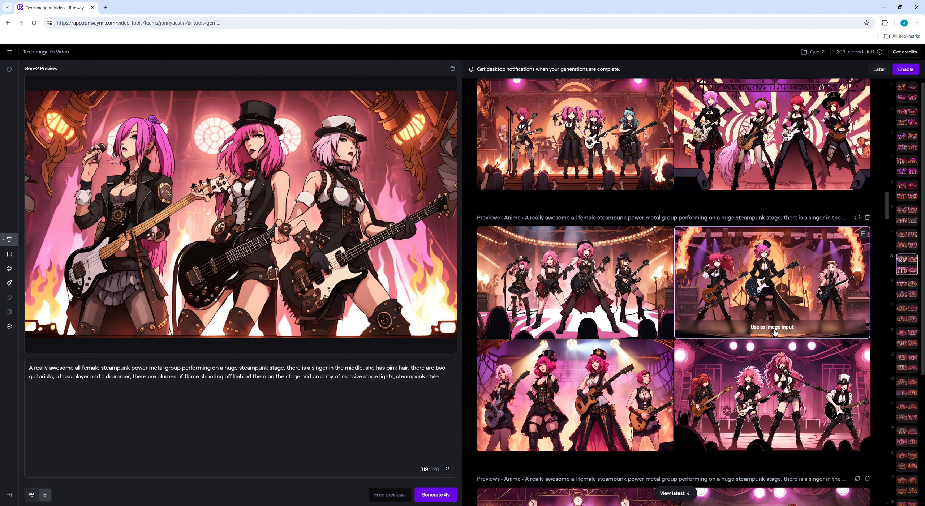
click(773, 328)
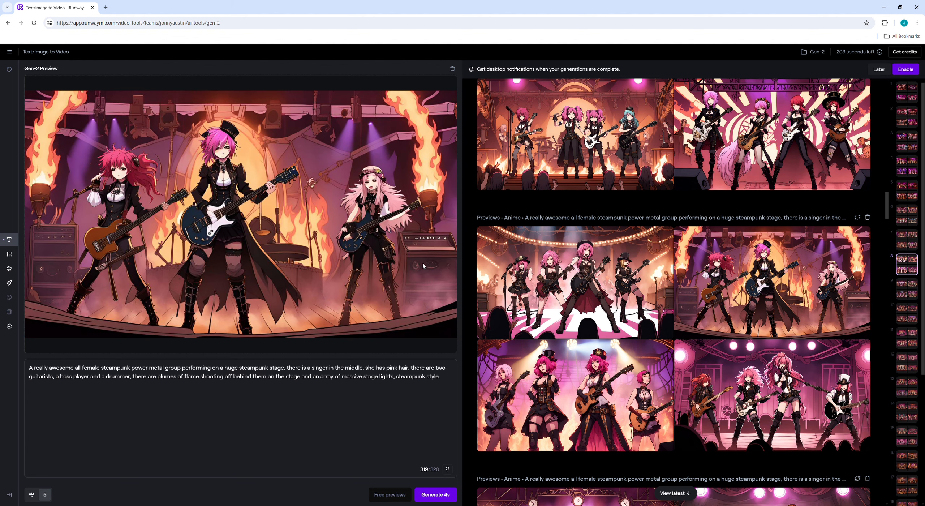
Try the fifth Anime batch's preview of four guitarists under streaks of fire with a cheering crowd as the image input.
scroll(609, 275, down, 2)
scroll(611, 268, down, 6)
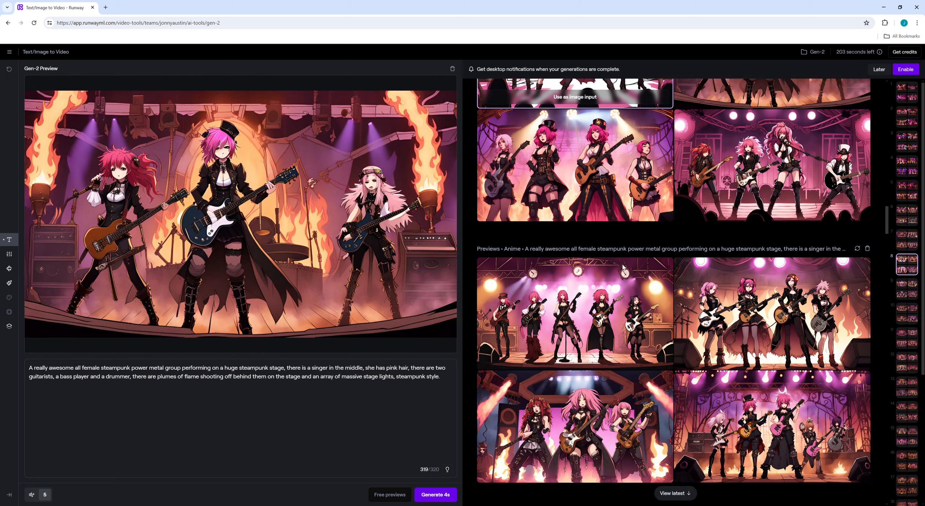
scroll(606, 249, down, 4)
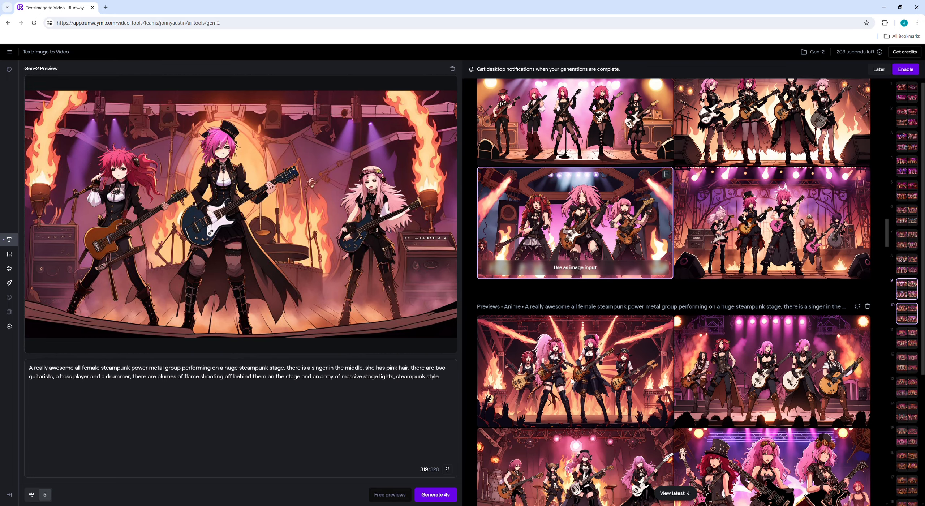
click(585, 419)
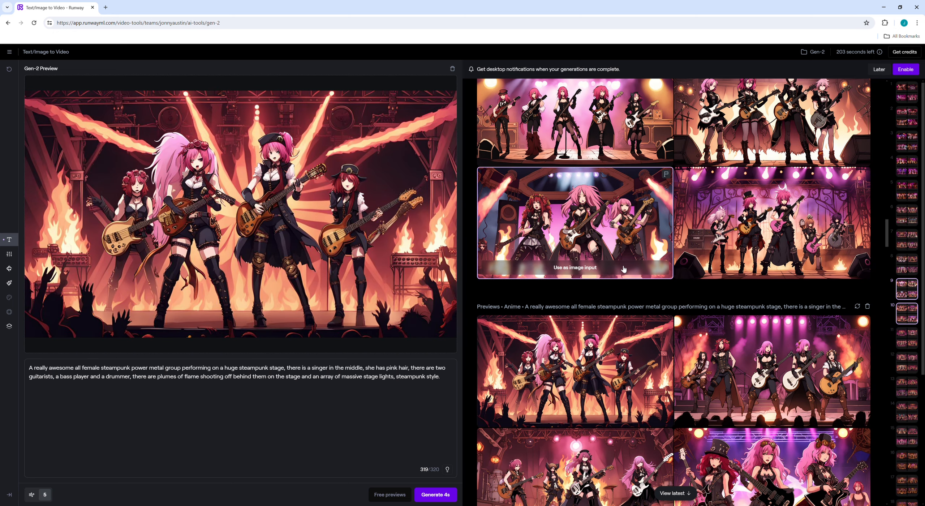
Review the remaining previews in the fifth Anime batch and all of the Graphic Novel batches.
scroll(616, 244, down, 4)
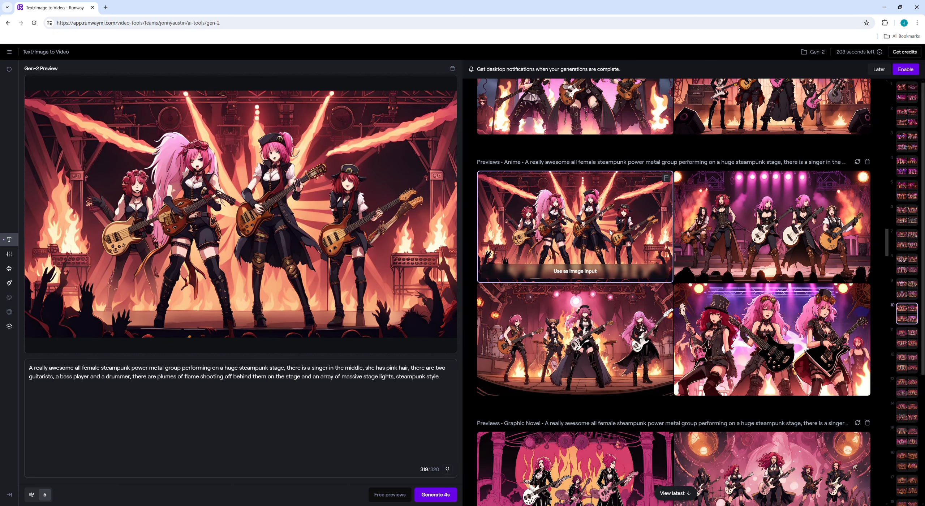
scroll(601, 215, down, 1)
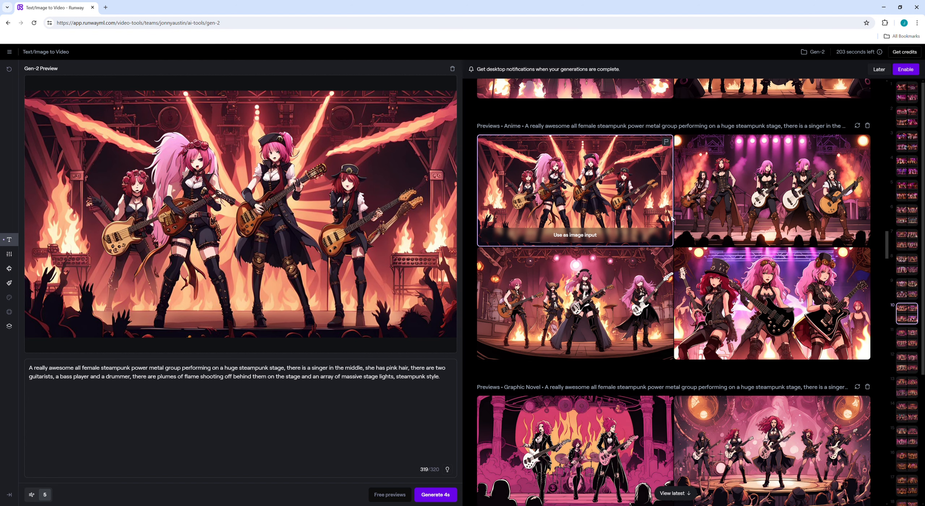
scroll(673, 216, down, 2)
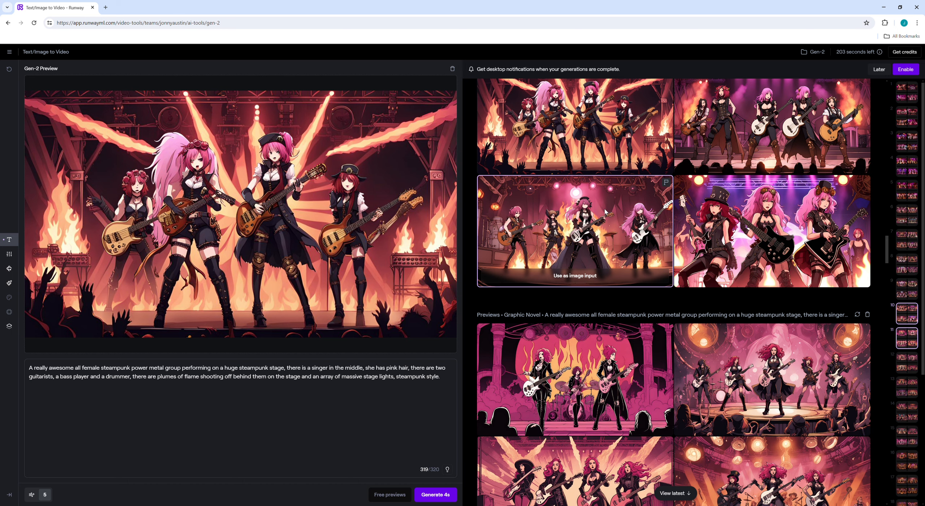
scroll(607, 212, down, 5)
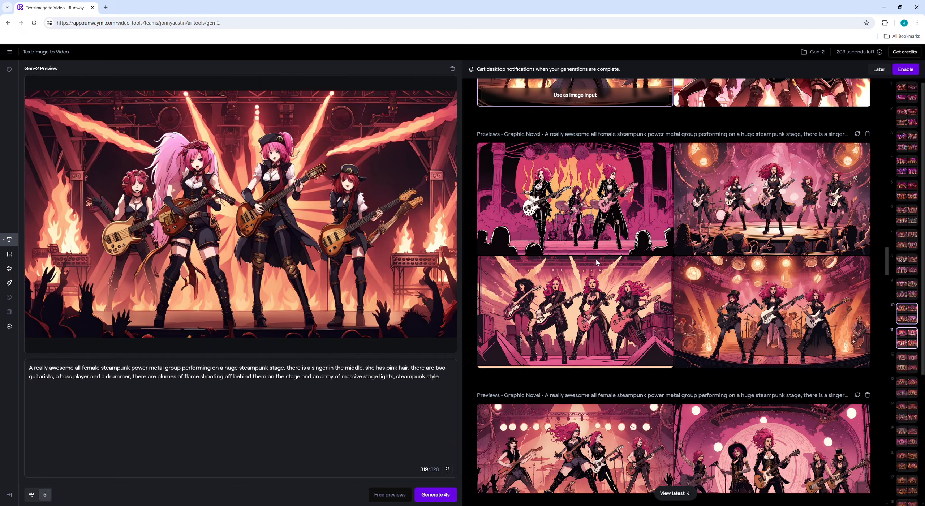
scroll(622, 278, down, 1)
scroll(622, 278, down, 4)
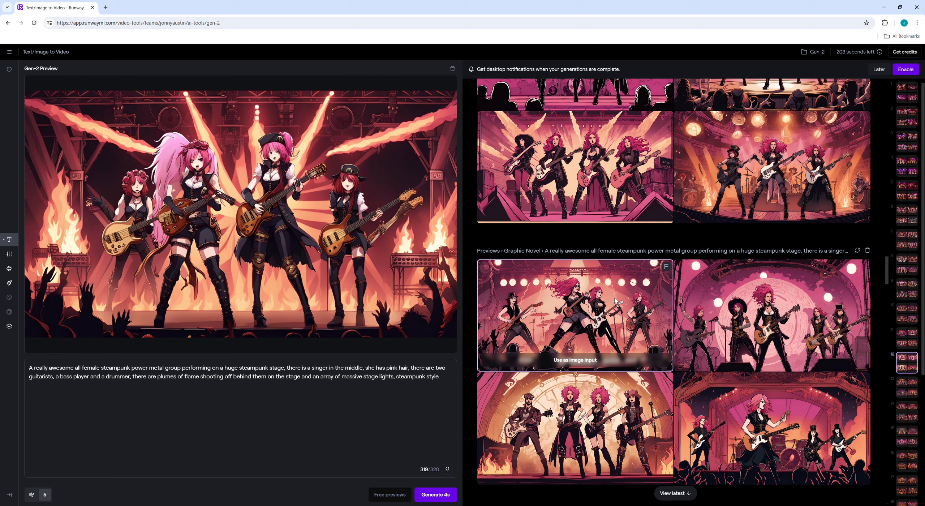
scroll(613, 310, down, 1)
scroll(724, 284, down, 4)
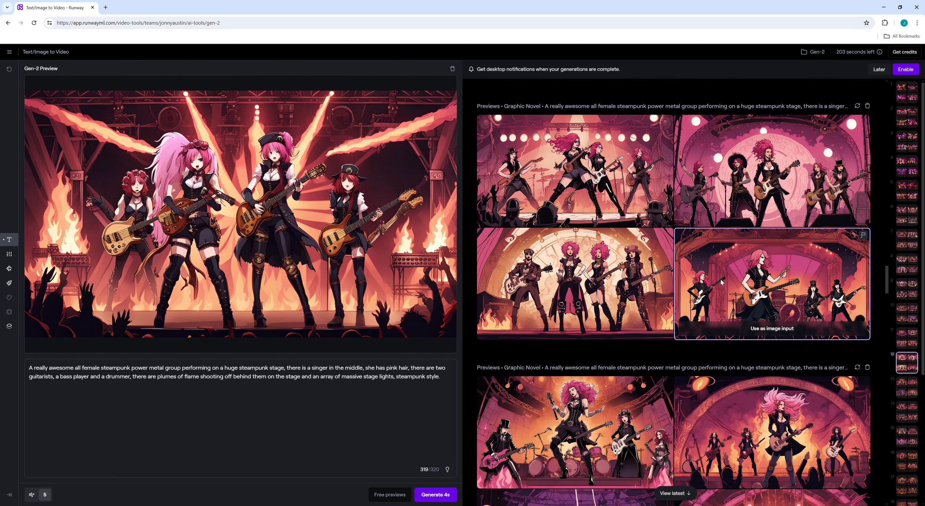
scroll(518, 303, down, 3)
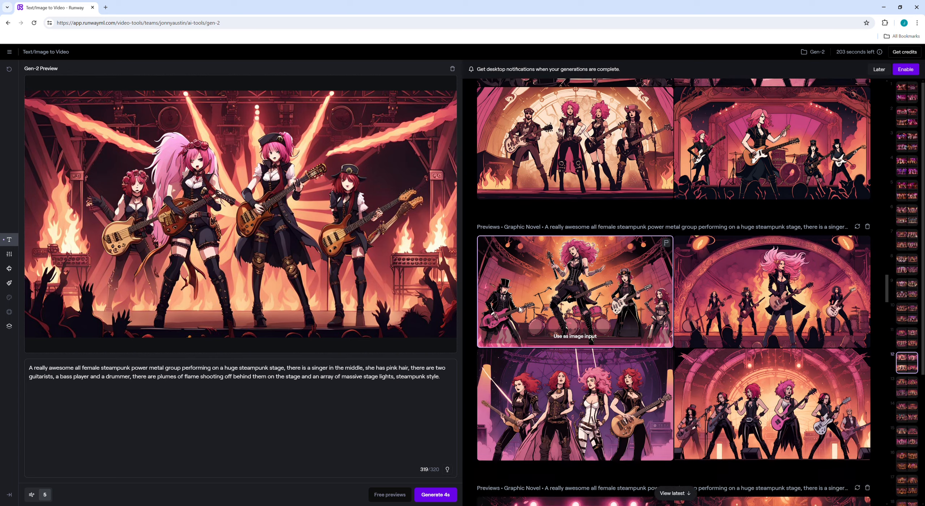
scroll(518, 303, down, 5)
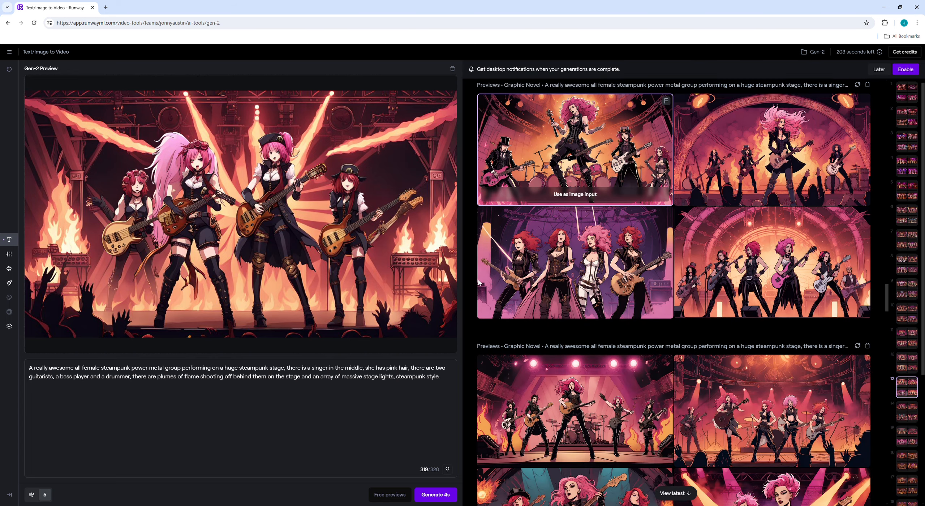
scroll(535, 318, down, 6)
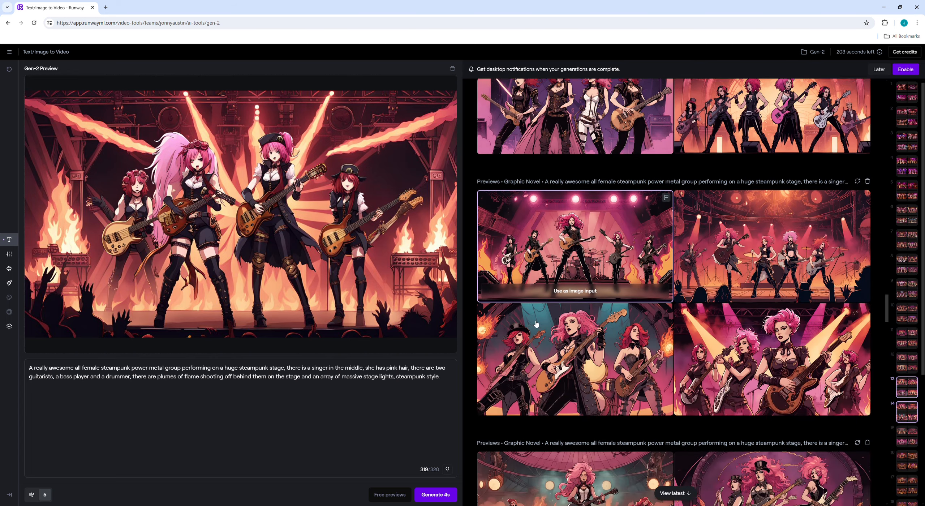
scroll(535, 300, down, 3)
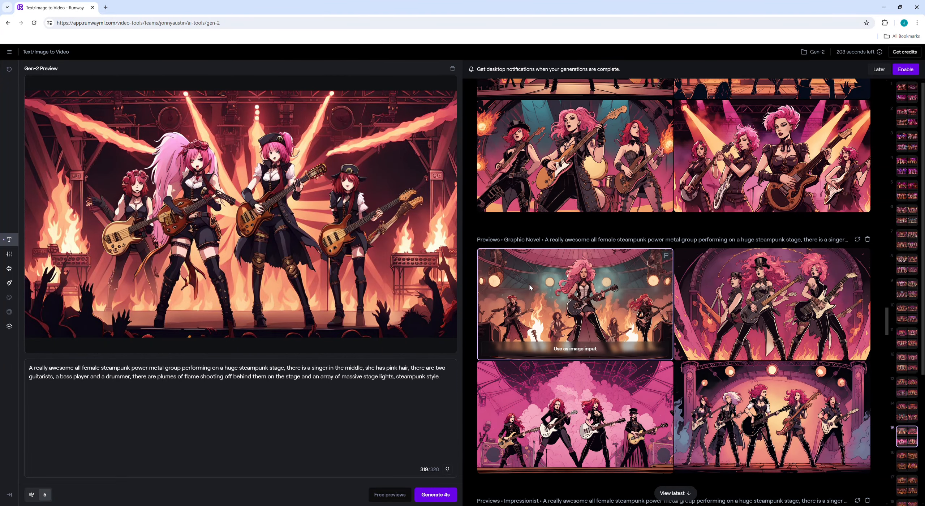
Use the second Impressionist batch's close-up of a pink-haired guitarist with a lilac guitar as the image input.
scroll(535, 289, down, 7)
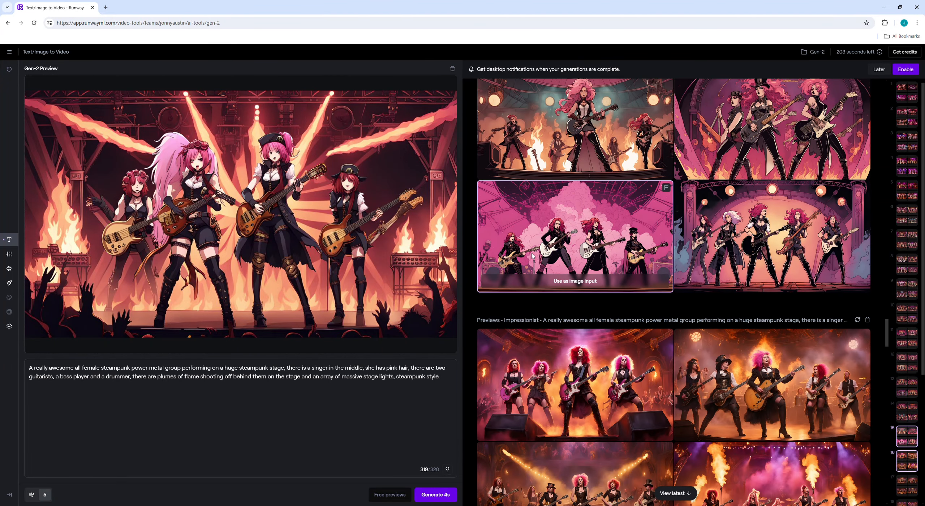
scroll(574, 294, down, 1)
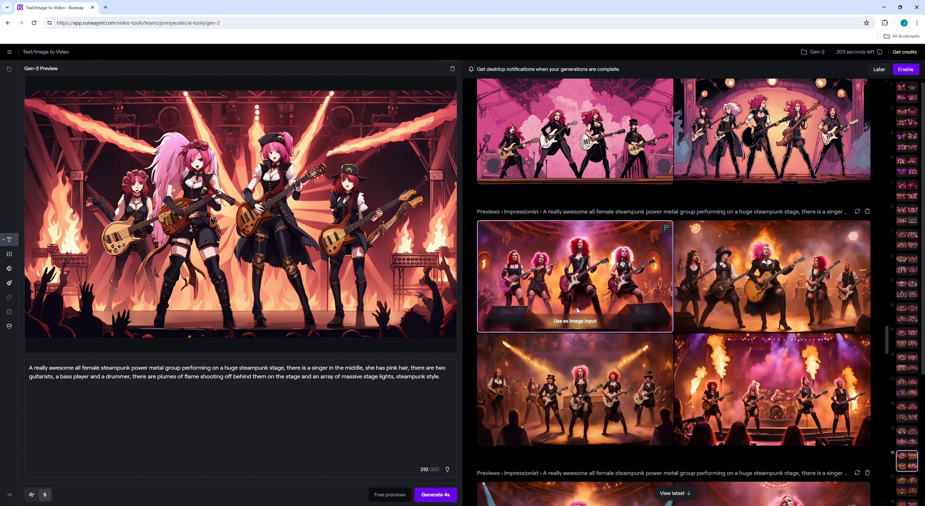
scroll(579, 296, down, 4)
scroll(575, 282, down, 2)
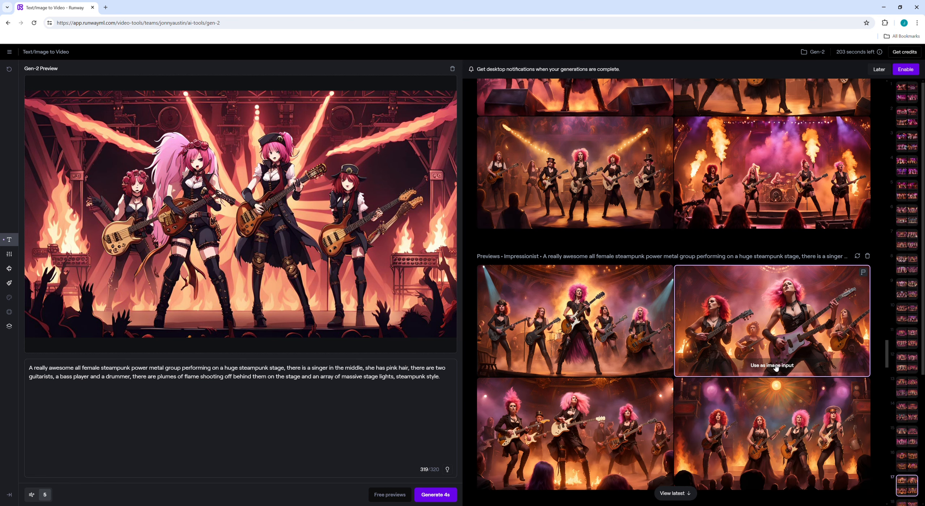
click(776, 368)
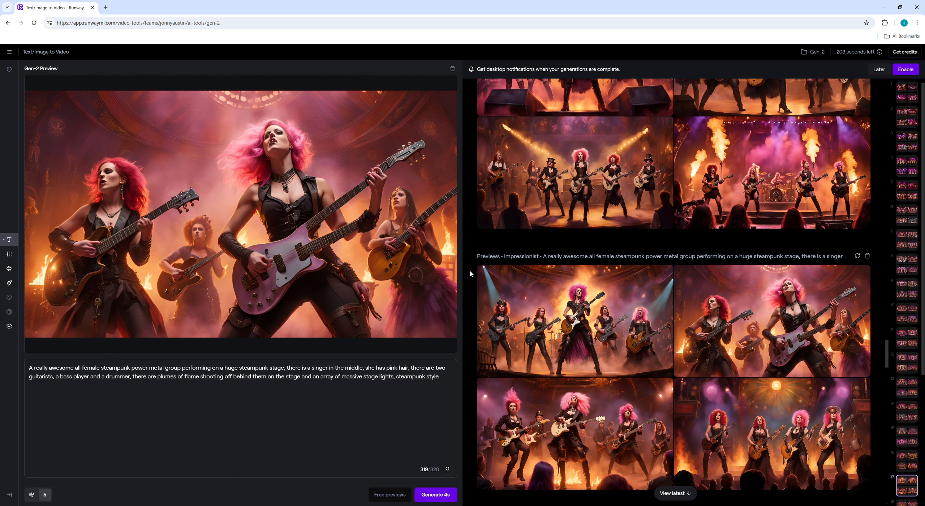
Review the remaining Impressionist preview batches and all of the Thriller batches of the pink-haired band.
scroll(629, 340, down, 2)
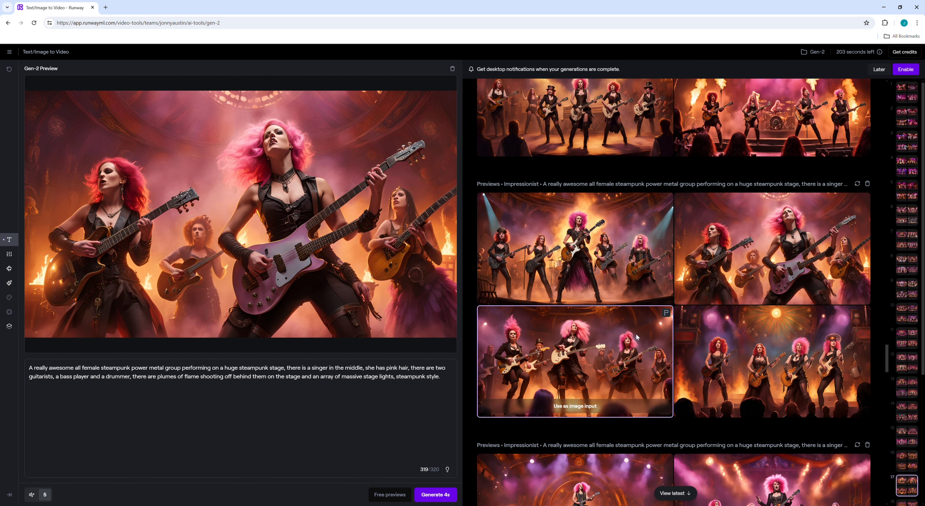
scroll(779, 308, down, 2)
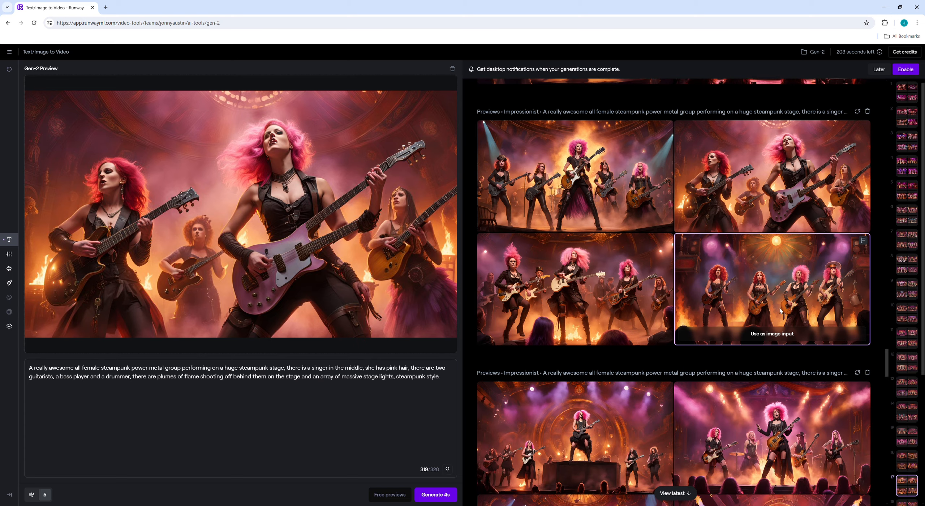
scroll(779, 308, down, 8)
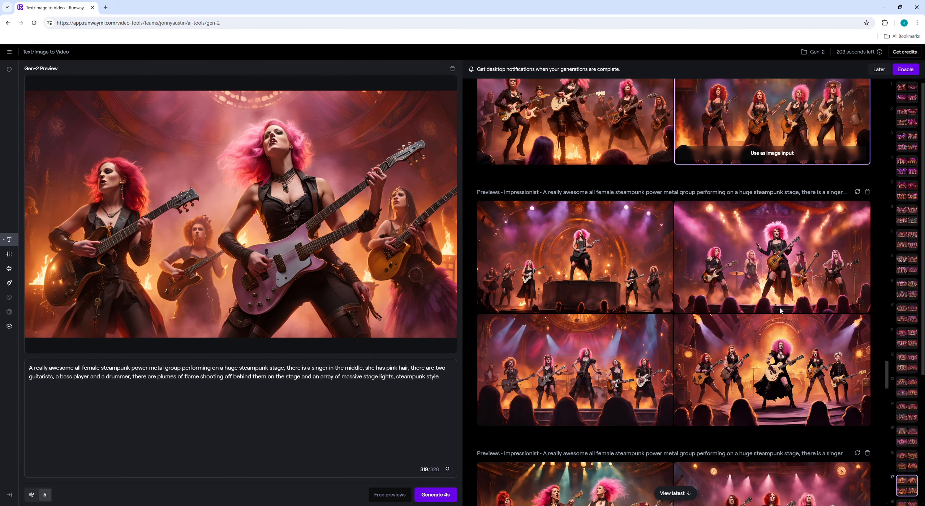
scroll(783, 311, down, 8)
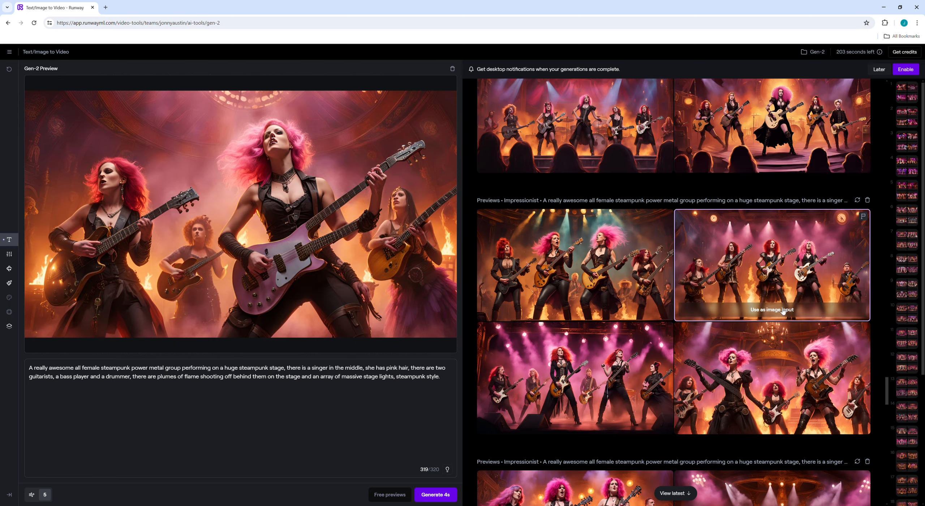
scroll(782, 312, down, 9)
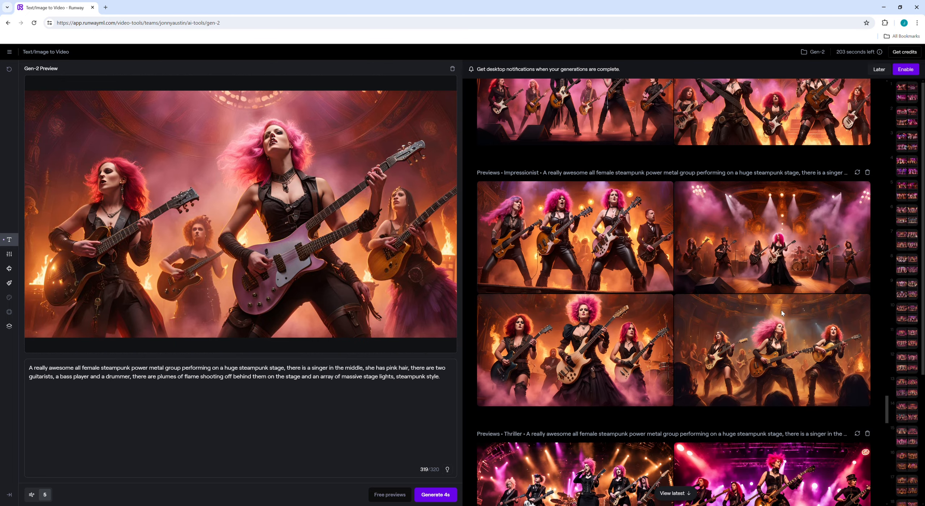
scroll(783, 315, down, 1)
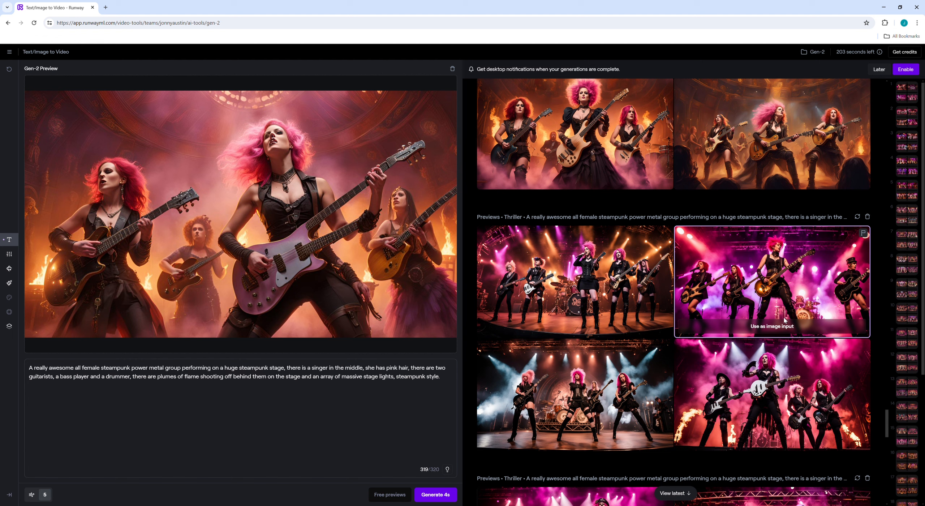
scroll(786, 321, down, 2)
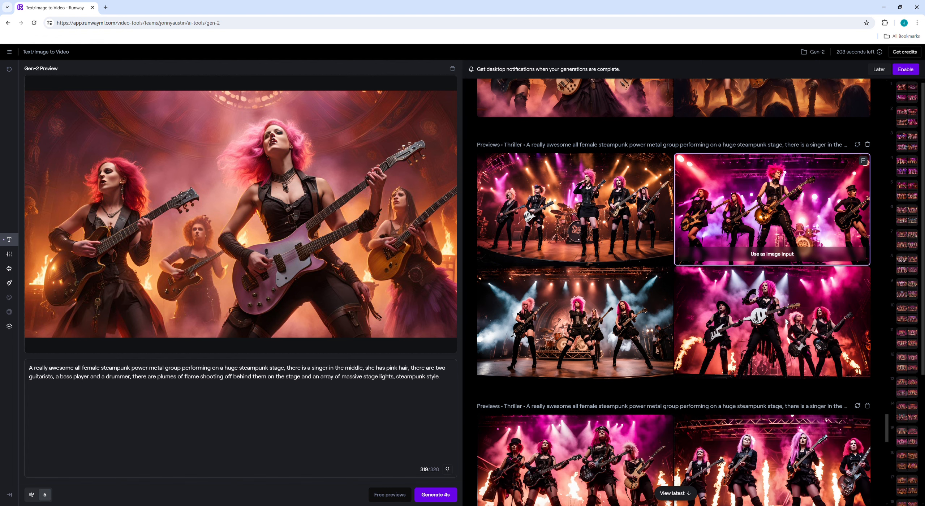
scroll(765, 376, down, 6)
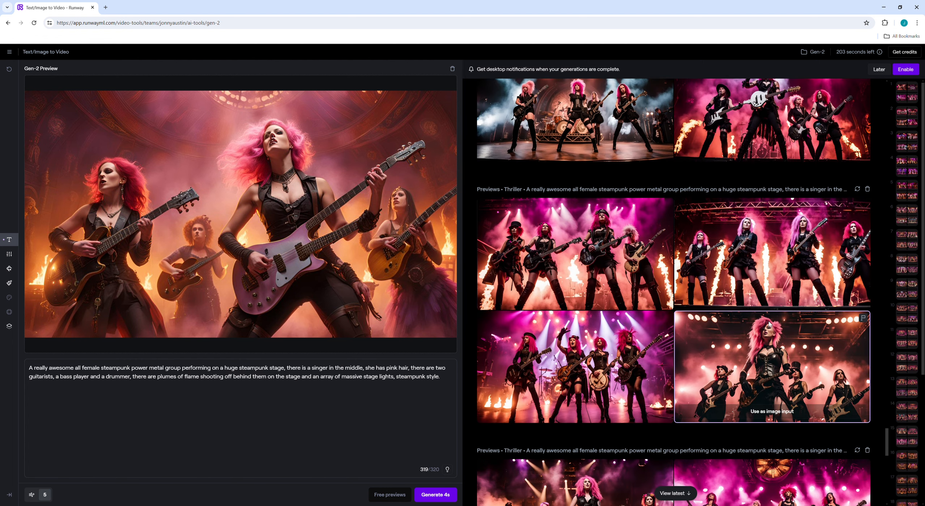
scroll(769, 323, down, 5)
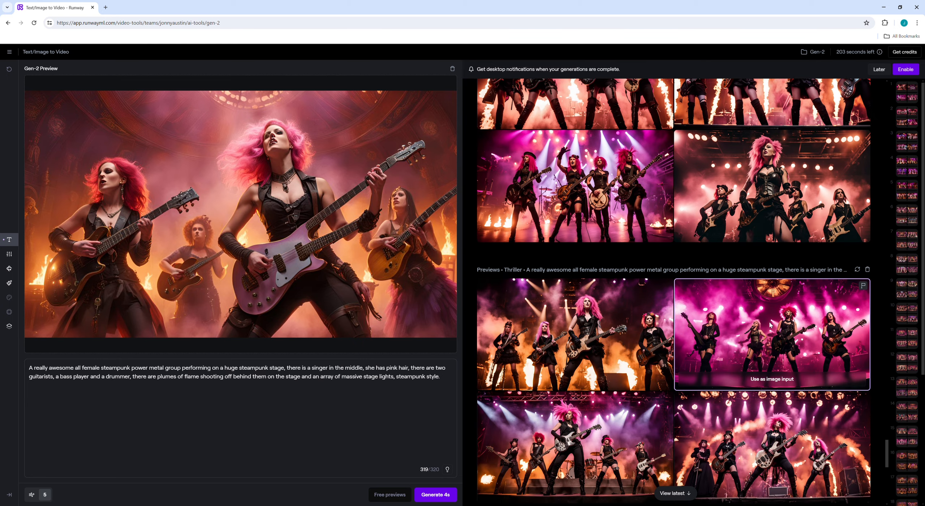
scroll(770, 324, down, 3)
scroll(770, 327, down, 3)
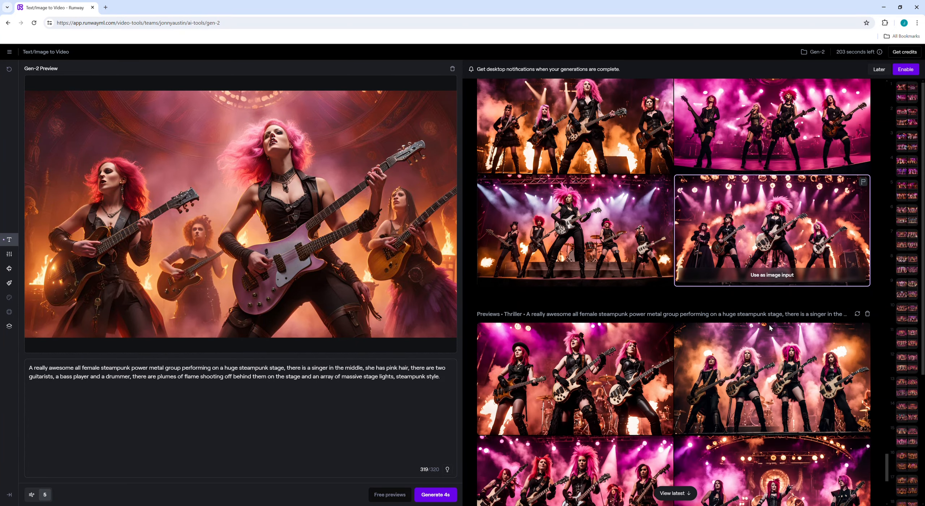
scroll(770, 332, down, 6)
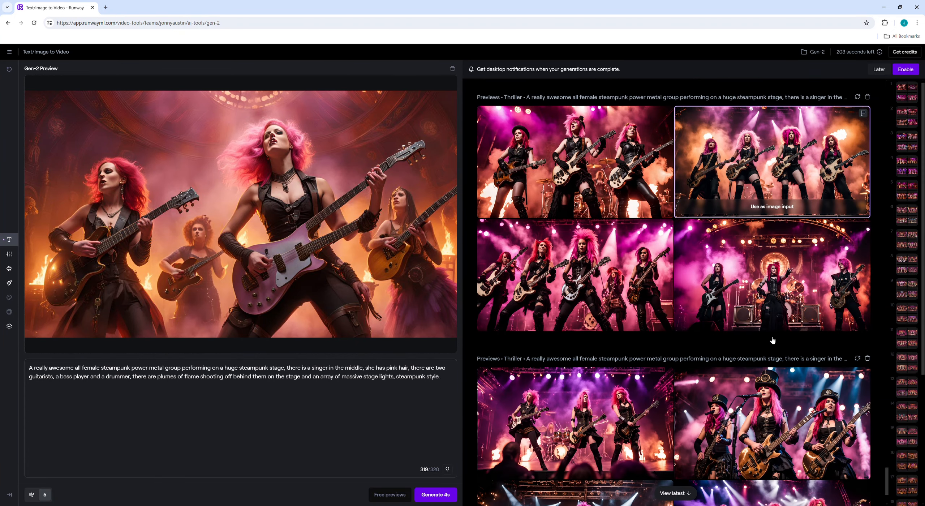
scroll(770, 339, down, 3)
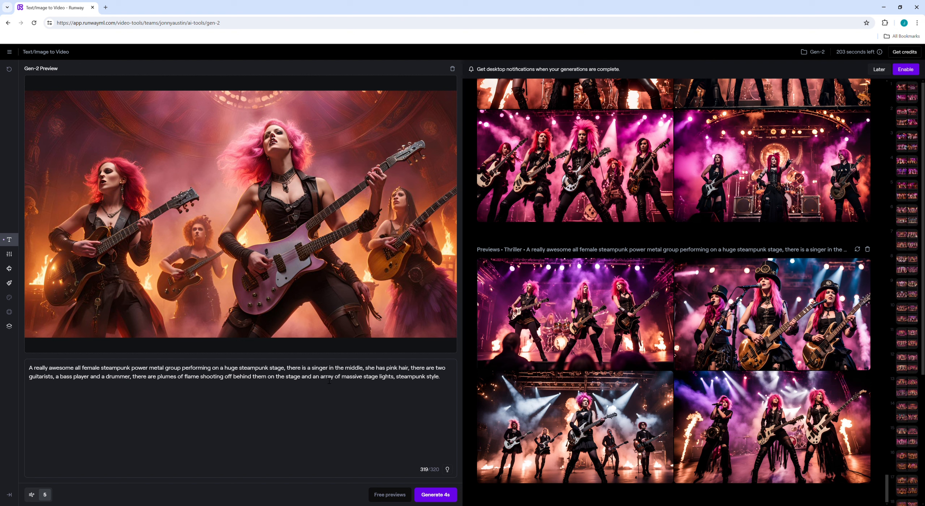
Delete "she has pink hair," from the prompt and remove the pink-haired guitarist preview from the image input.
drag(365, 369, 412, 369)
key(BackSpace)
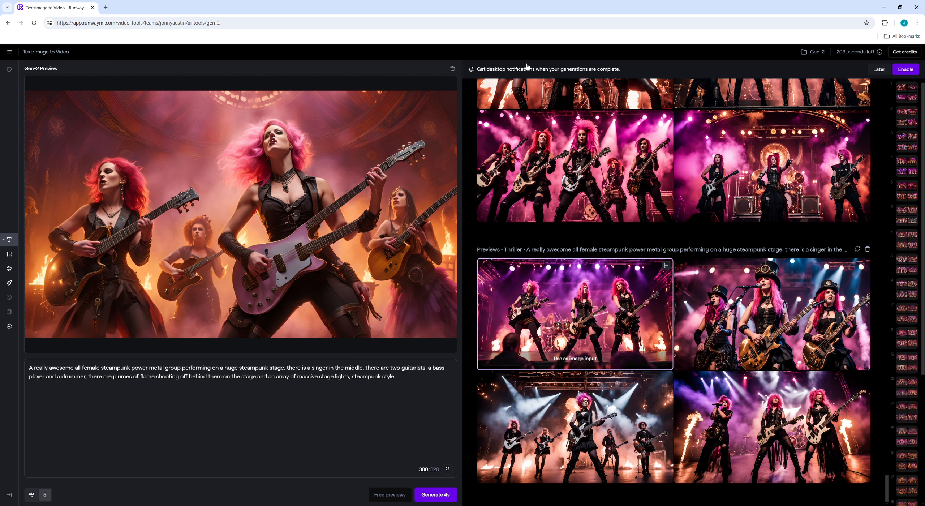
click(453, 68)
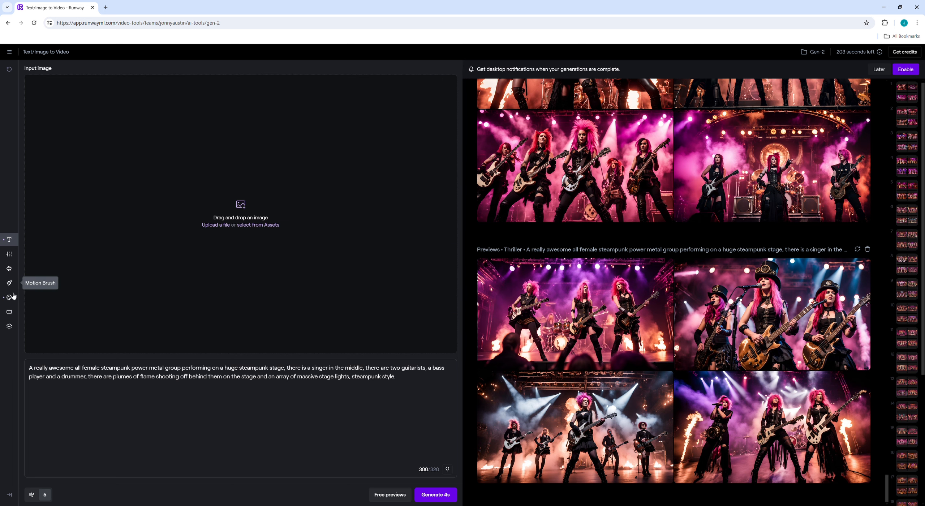
Generate two batches of free previews from the shortened prompt in the Thriller style.
click(17, 301)
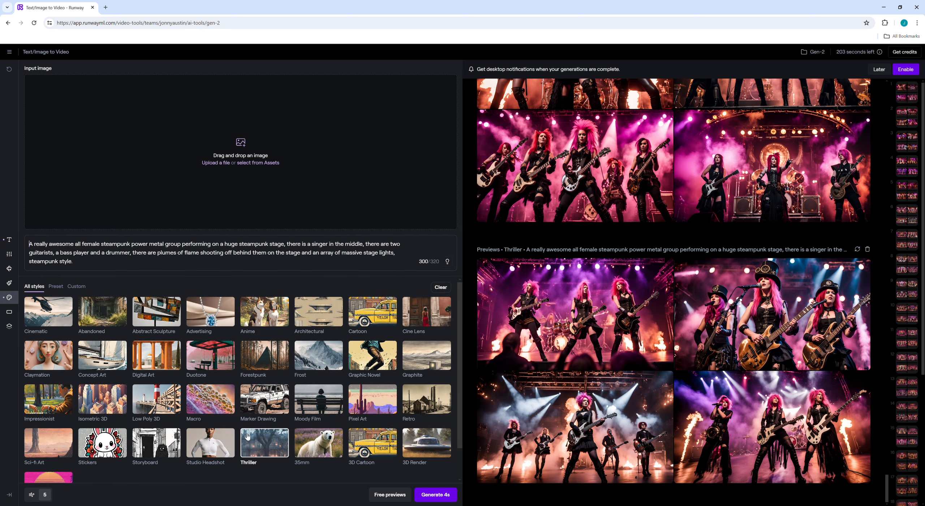
click(389, 495)
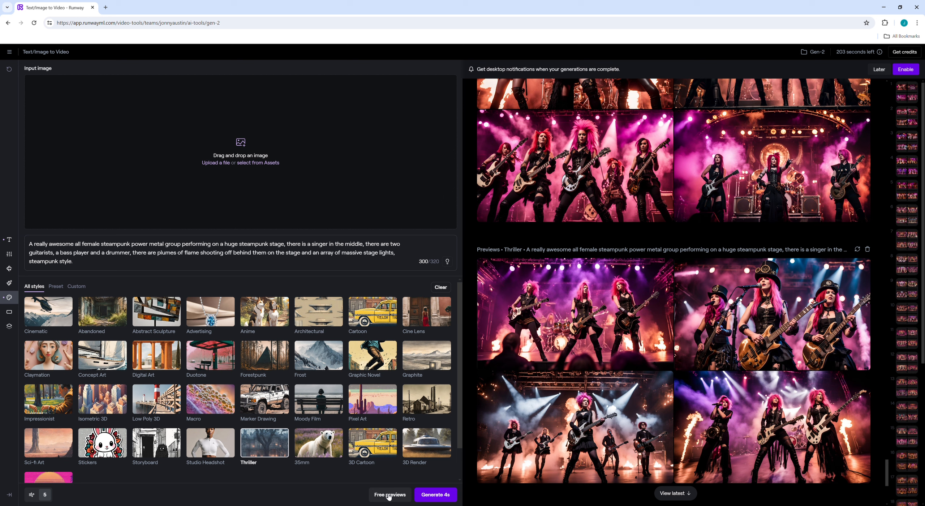
click(391, 497)
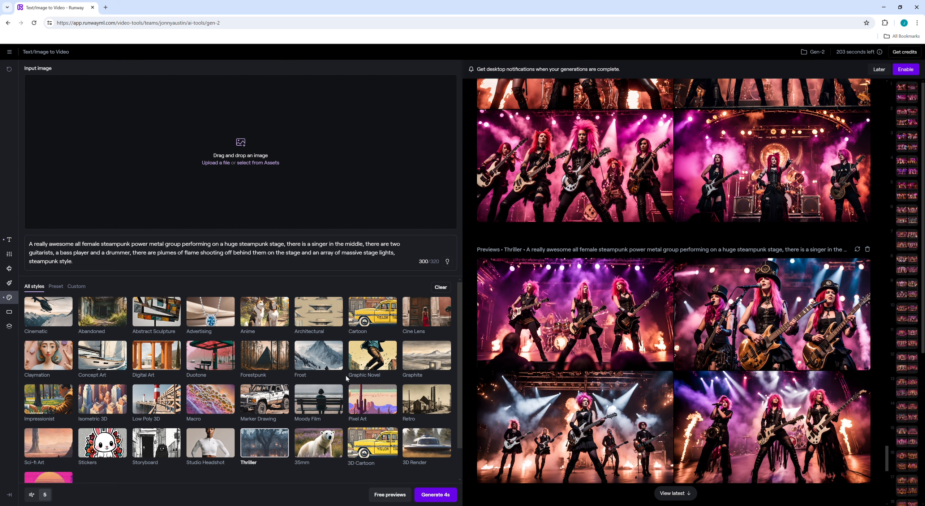
Generate further free previews of the shortened prompt in the Graphic Novel, 3D Cartoon and Anime styles.
click(353, 350)
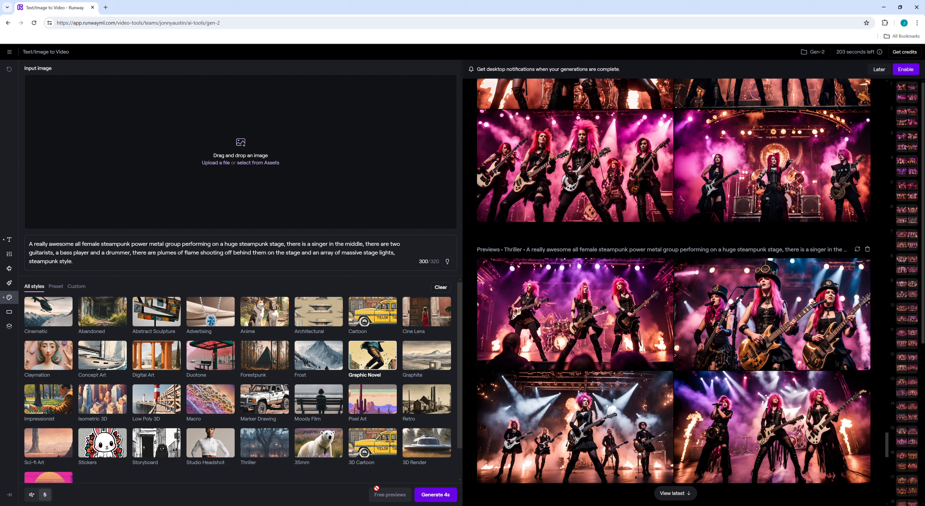
click(376, 458)
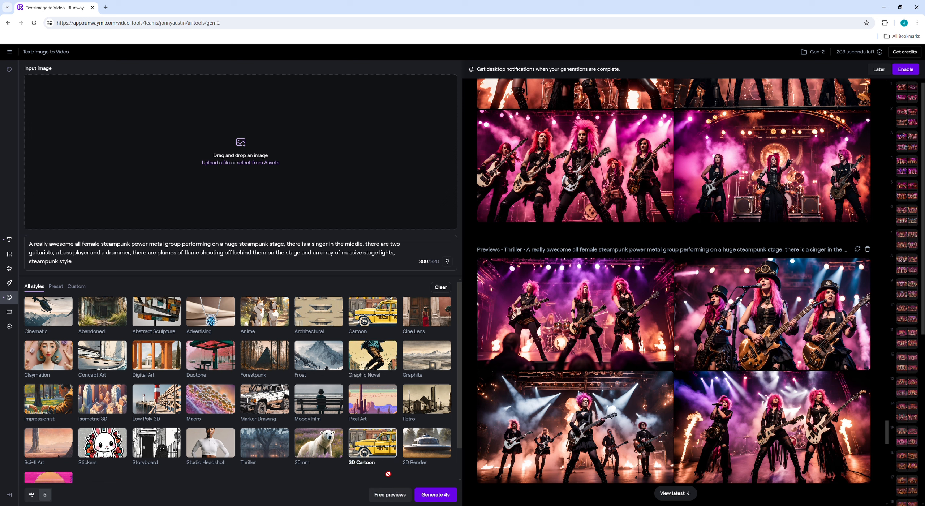
click(393, 496)
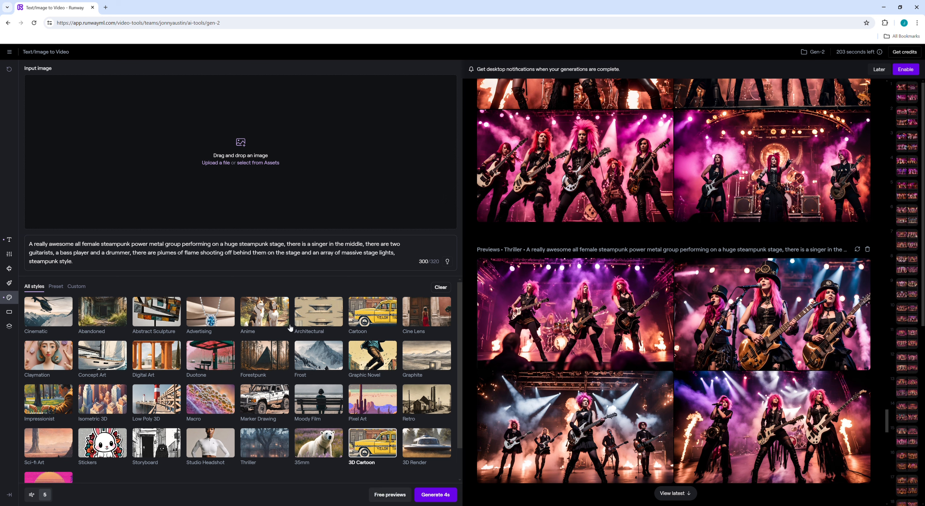
click(263, 320)
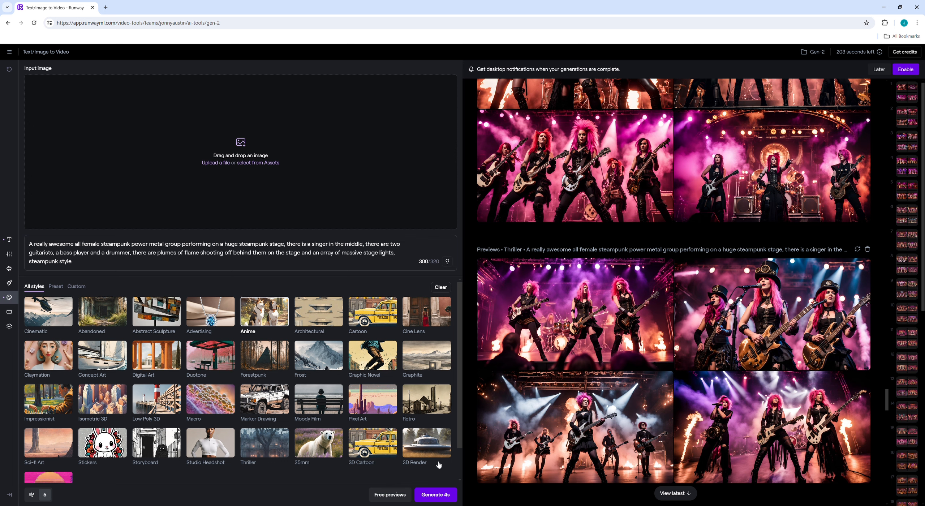
Examine the two Thriller batches from the shortened prompt and compare them with the pink-haired Thriller previews above them.
scroll(621, 302, down, 3)
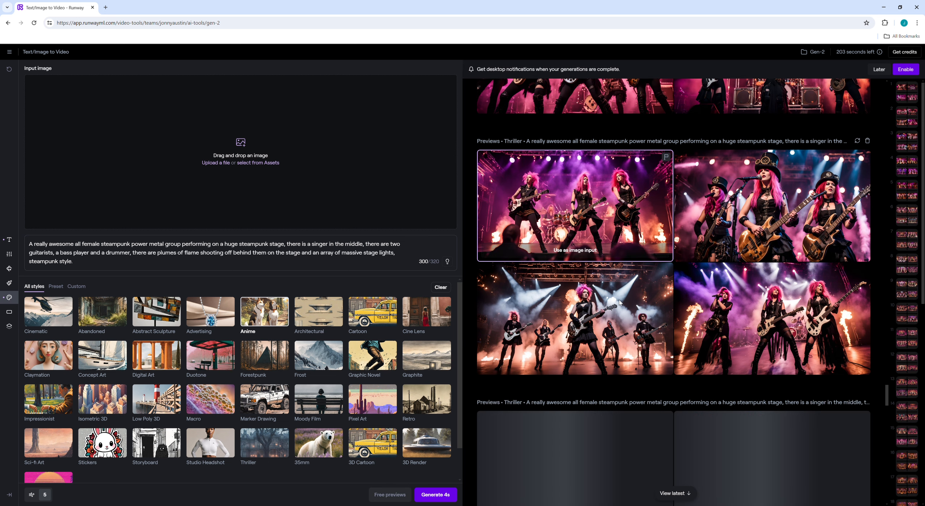
scroll(620, 303, down, 3)
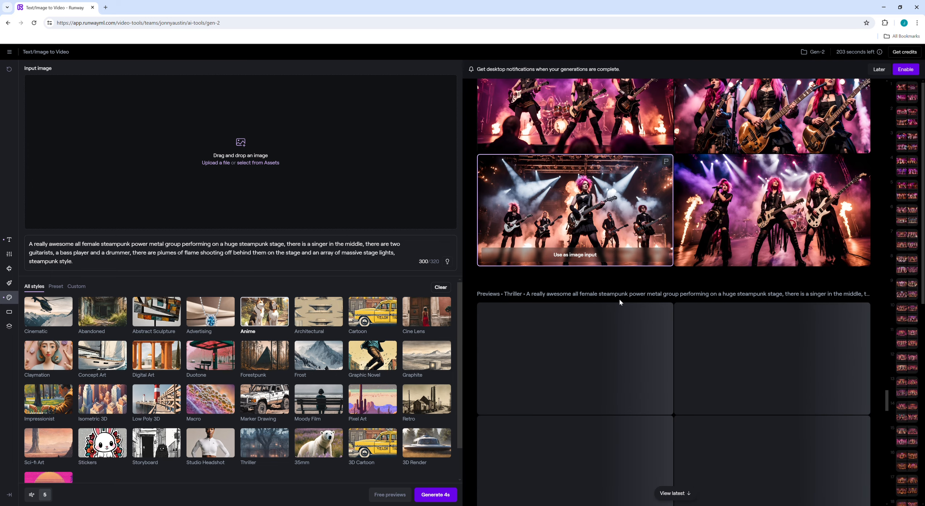
scroll(621, 299, down, 2)
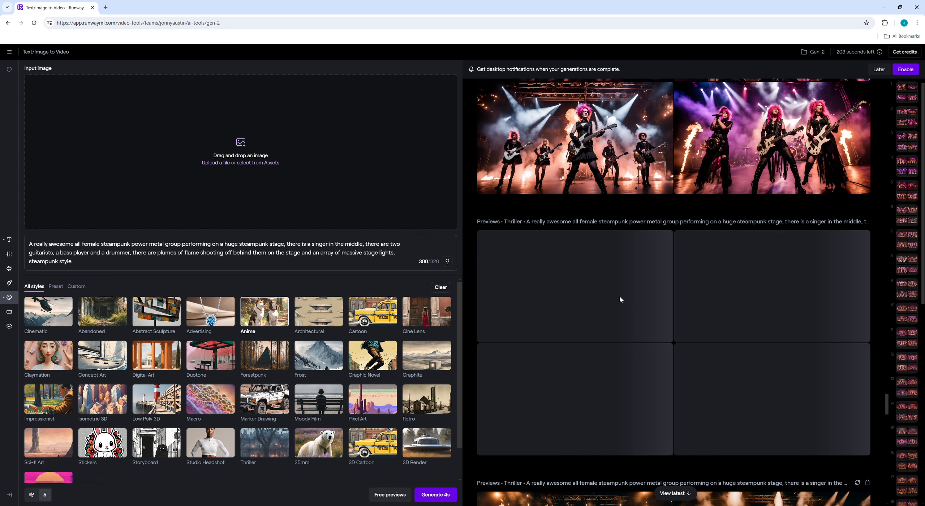
scroll(620, 297, down, 4)
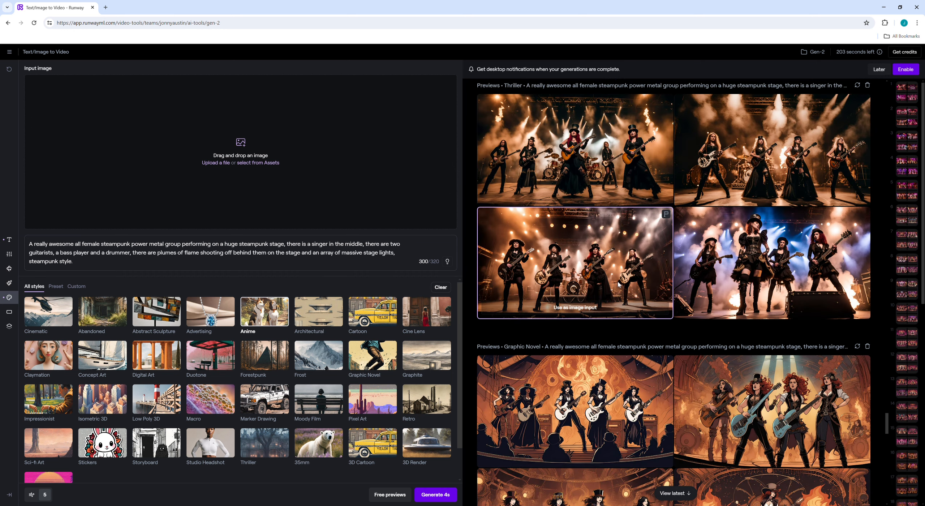
scroll(618, 280, down, 1)
scroll(617, 275, up, 4)
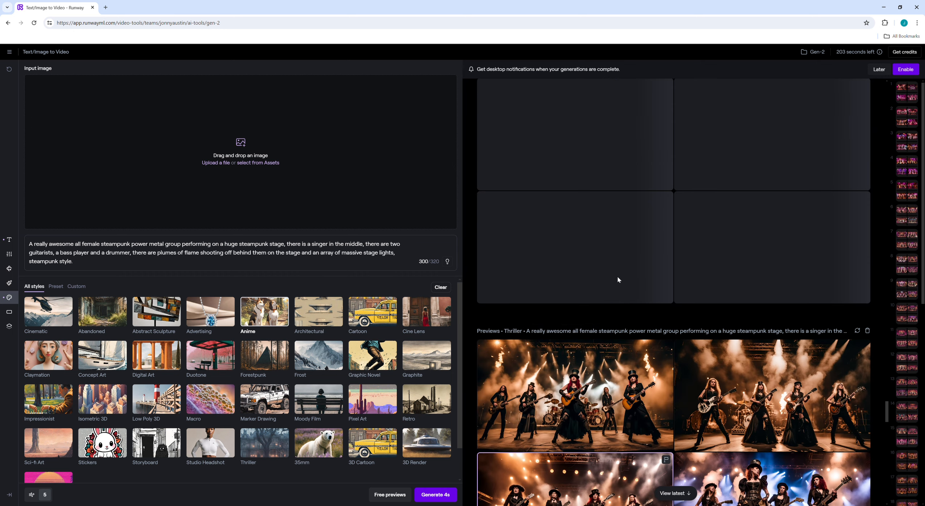
scroll(618, 274, up, 3)
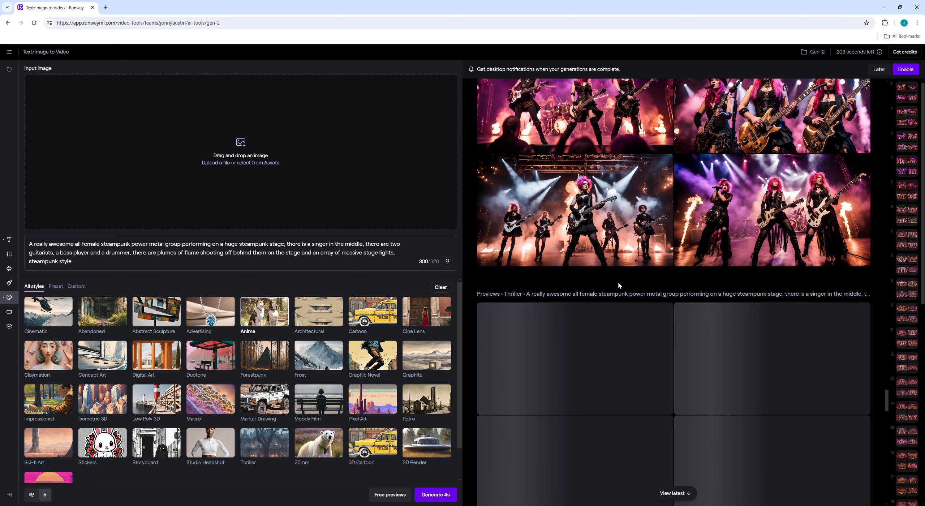
scroll(618, 286, down, 1)
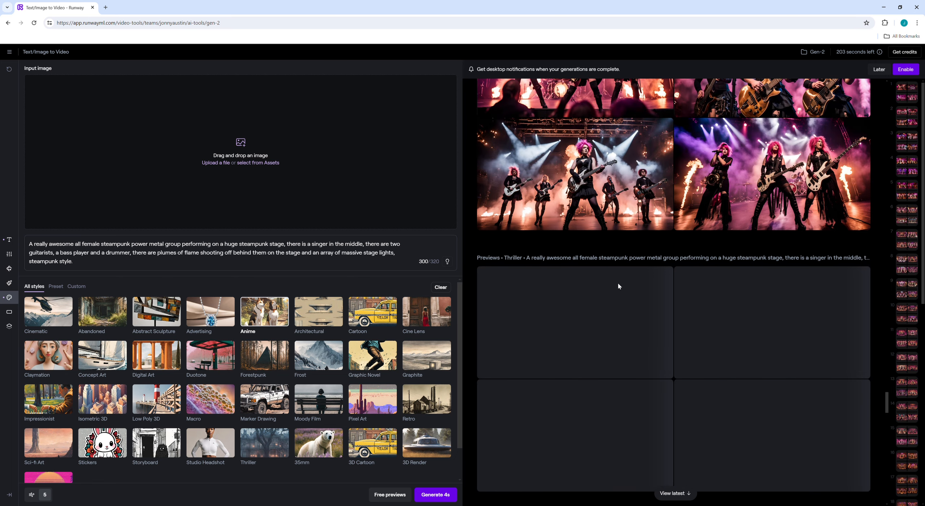
scroll(619, 285, down, 1)
scroll(595, 287, down, 1)
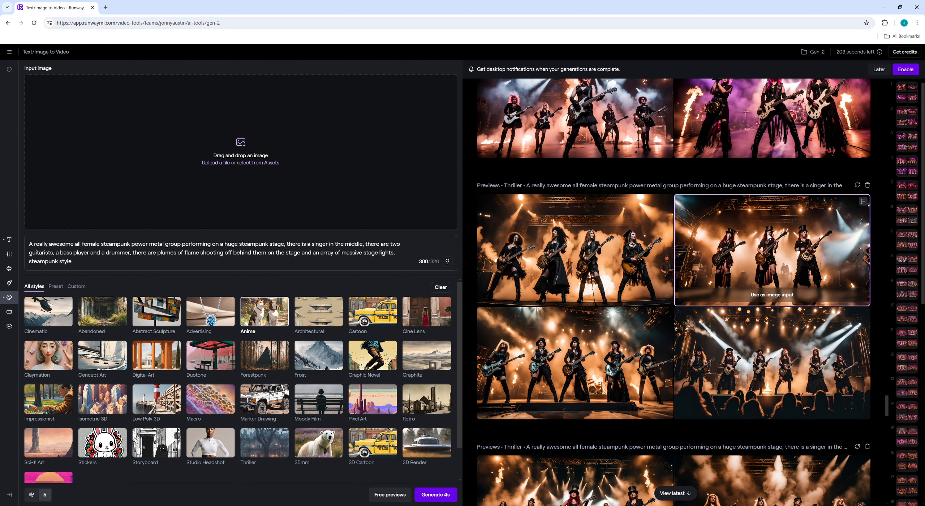
scroll(752, 264, down, 1)
scroll(757, 259, down, 3)
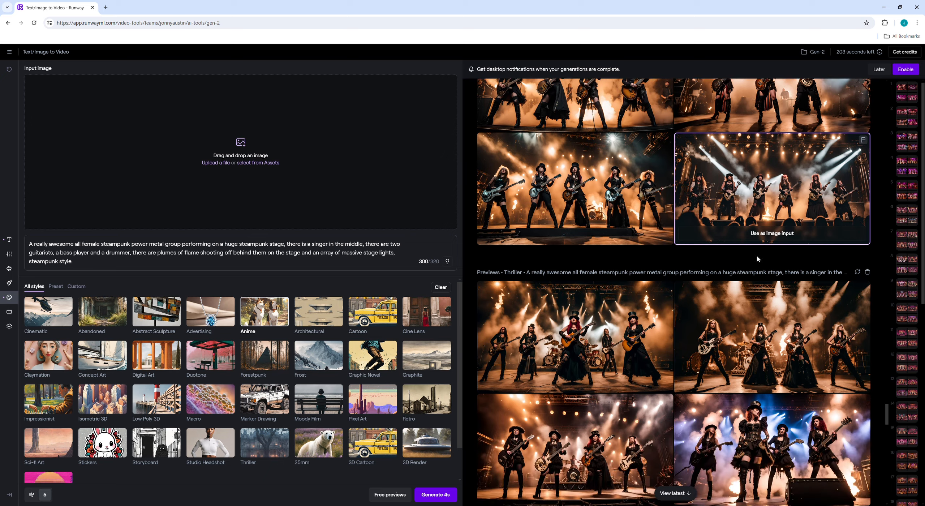
scroll(756, 257, down, 4)
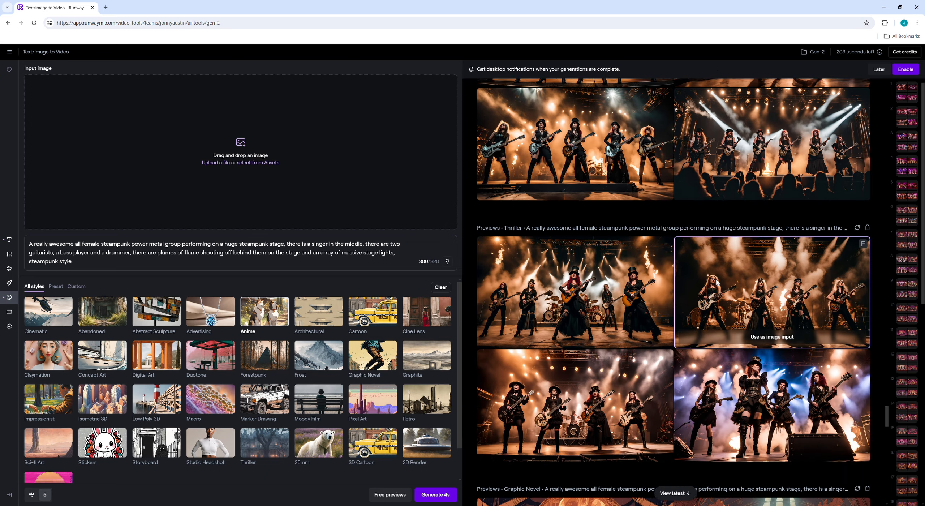
scroll(717, 285, down, 2)
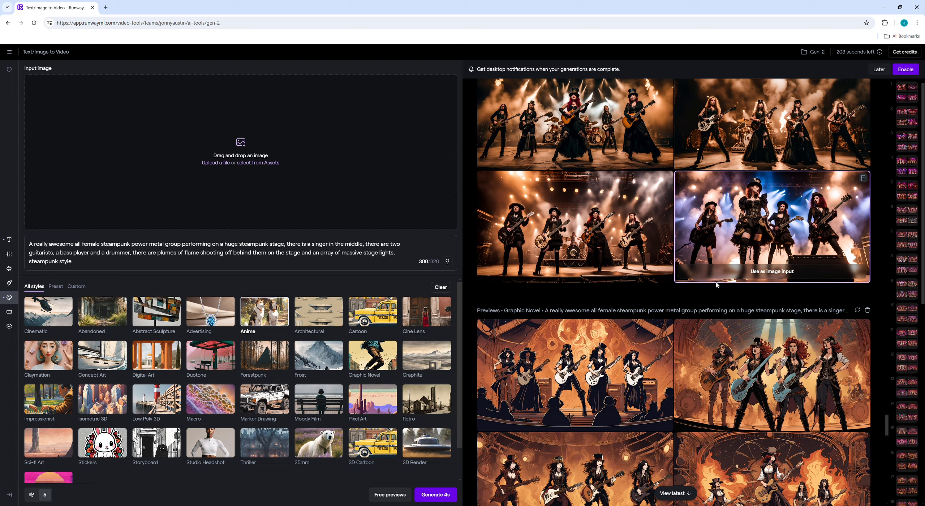
Review the Graphic Novel, 3D Cartoon and Anime preview batches from the shortened prompt.
scroll(718, 285, down, 2)
scroll(717, 286, down, 2)
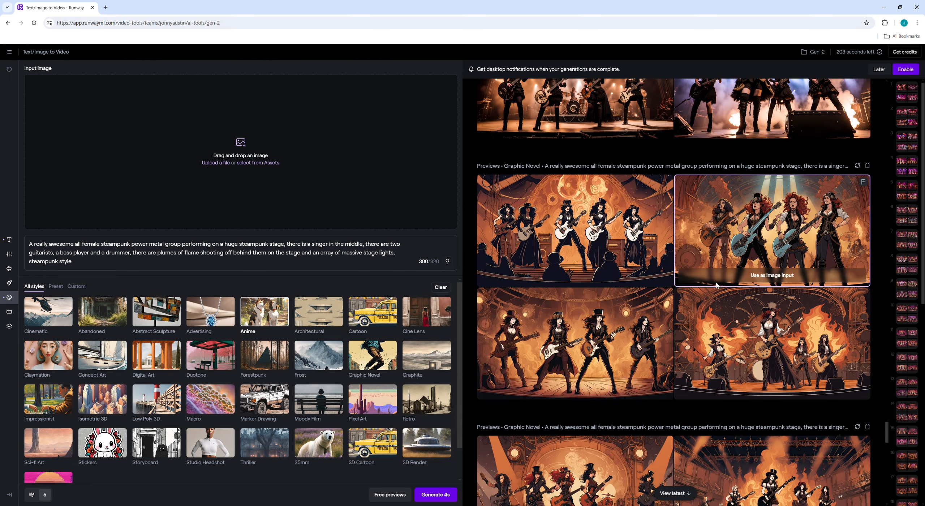
scroll(717, 285, down, 2)
scroll(718, 285, down, 2)
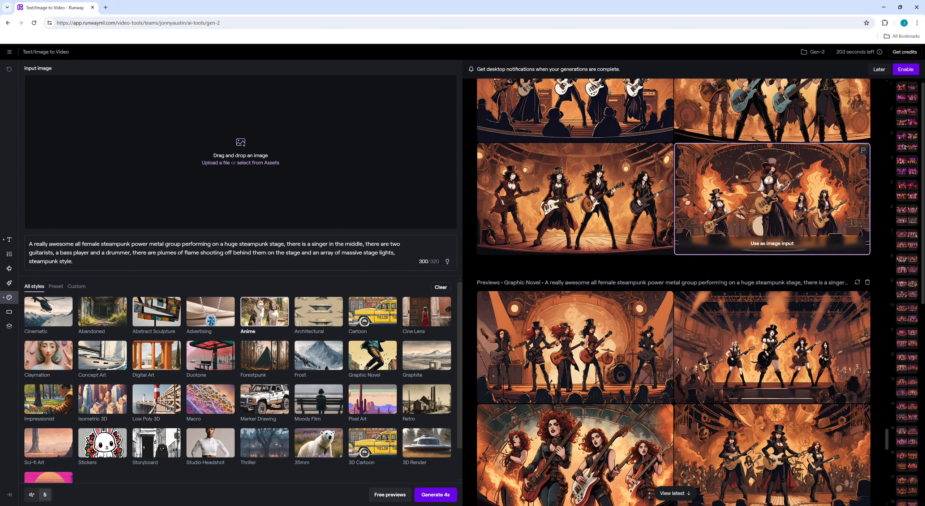
scroll(717, 286, down, 4)
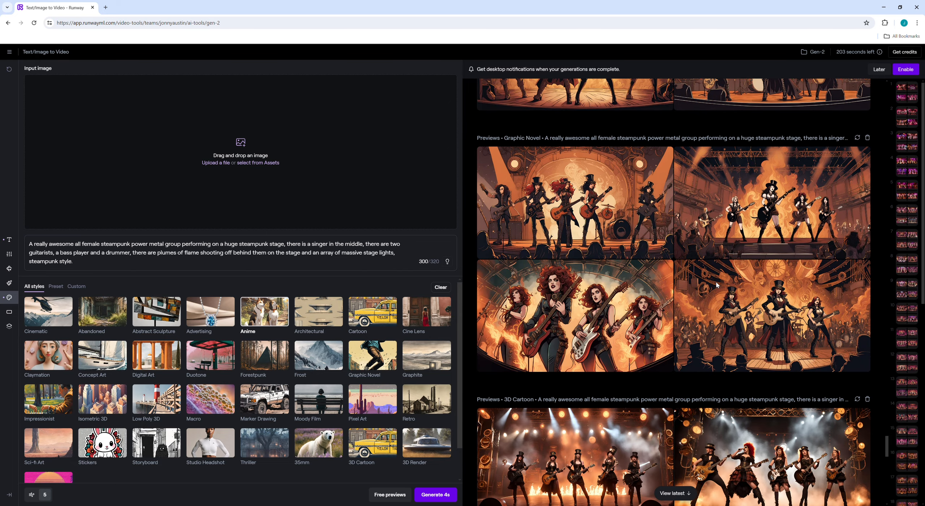
scroll(718, 286, down, 3)
scroll(716, 282, down, 5)
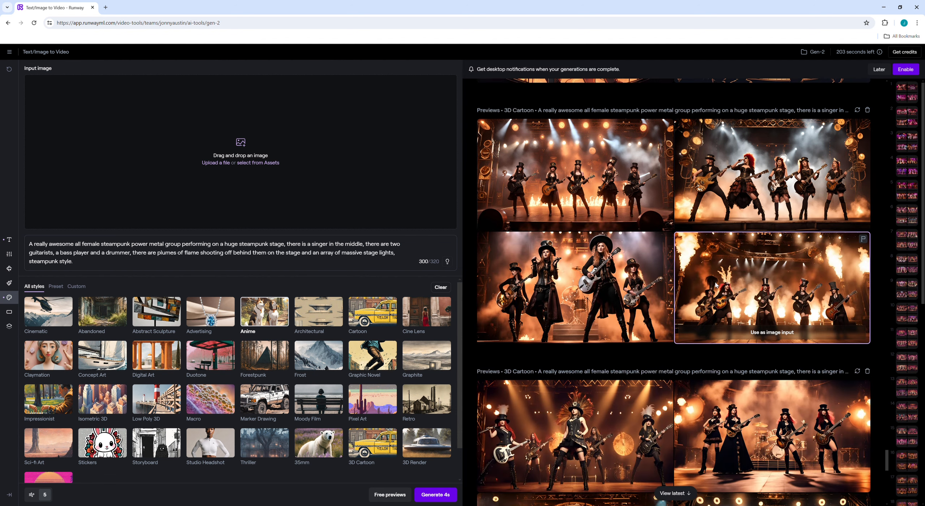
scroll(714, 282, down, 6)
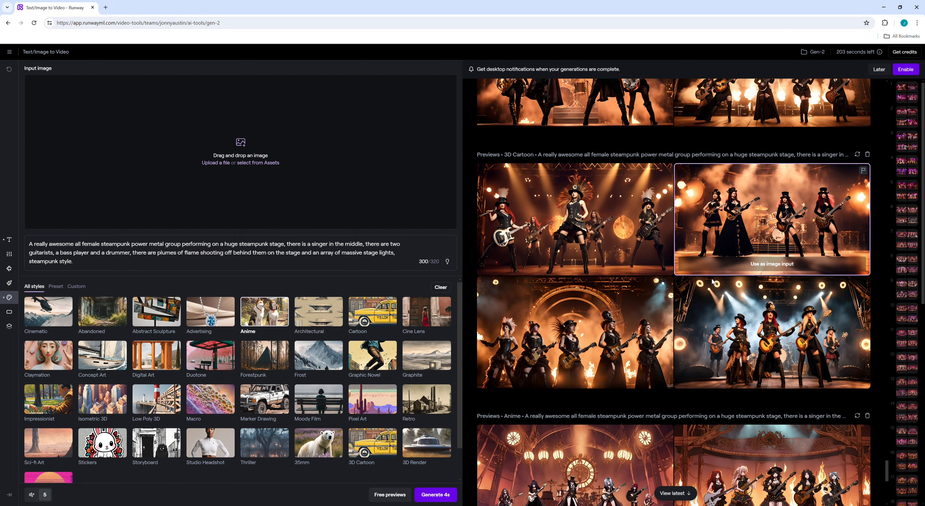
scroll(713, 282, down, 3)
scroll(713, 282, down, 3)
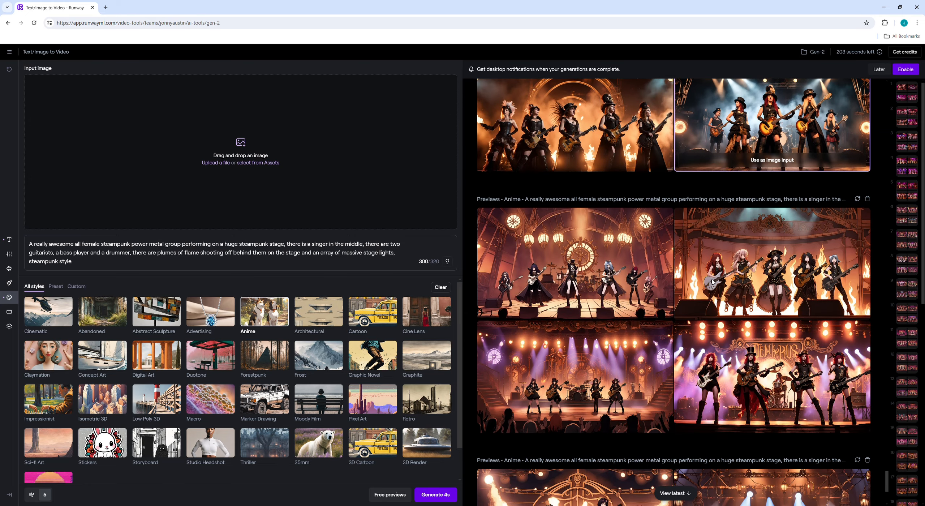
scroll(713, 282, down, 2)
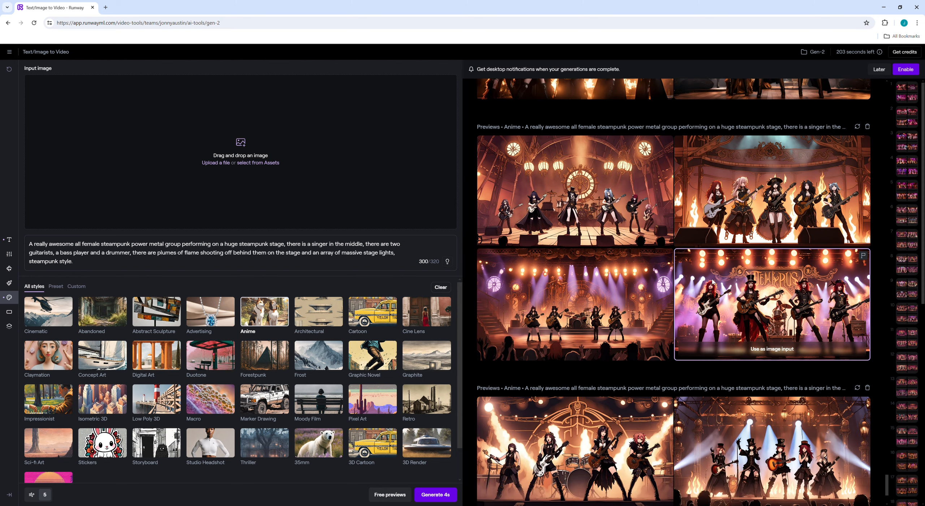
scroll(712, 282, down, 4)
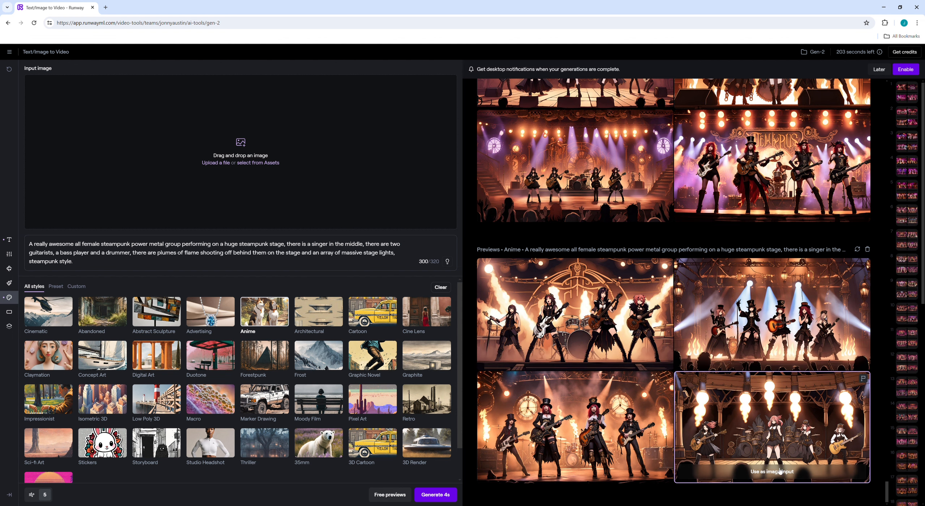
Load the Anime preview with five hanging flames as the image input, then replace it with the pink-haired Thriller trio between two flames.
click(780, 471)
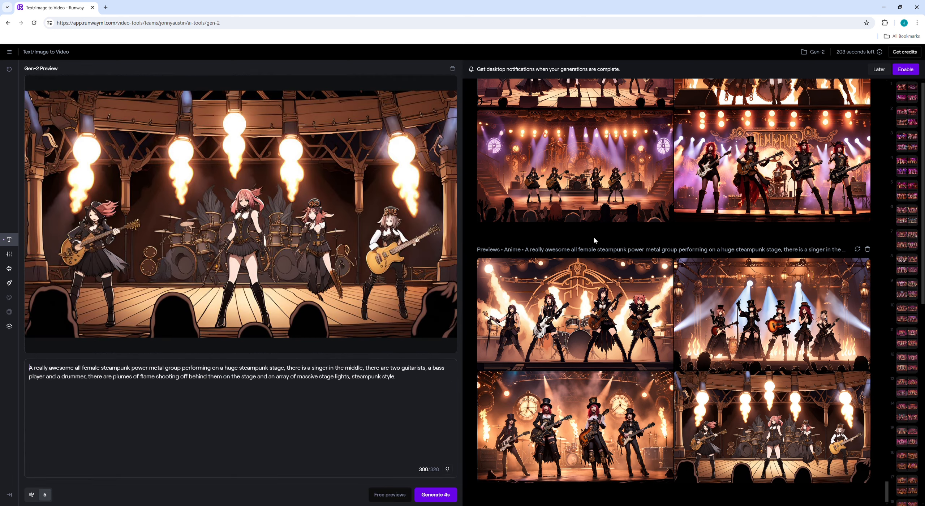
scroll(776, 249, up, 3)
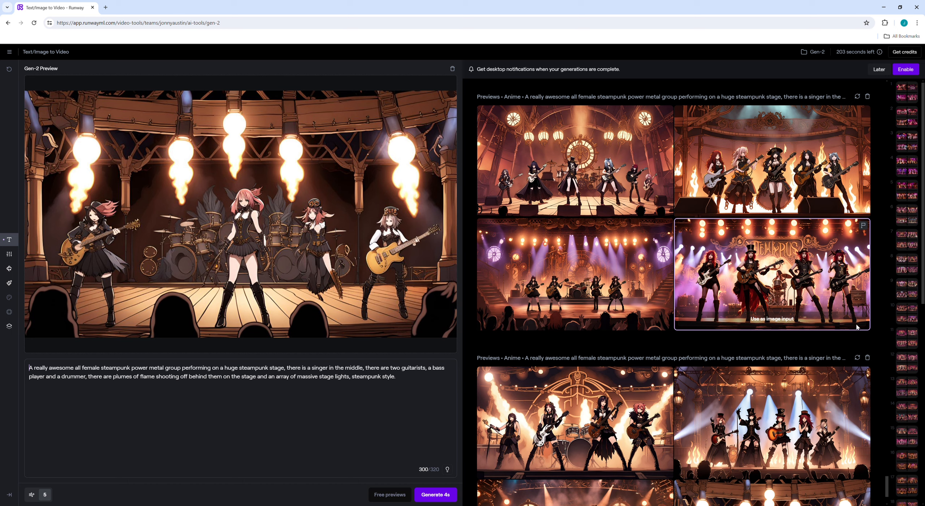
scroll(781, 284, up, 10)
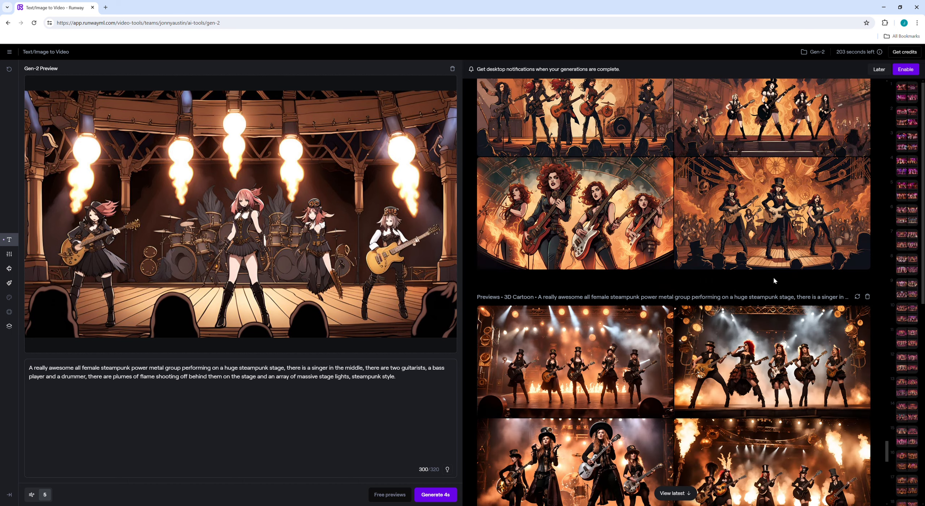
scroll(779, 283, up, 10)
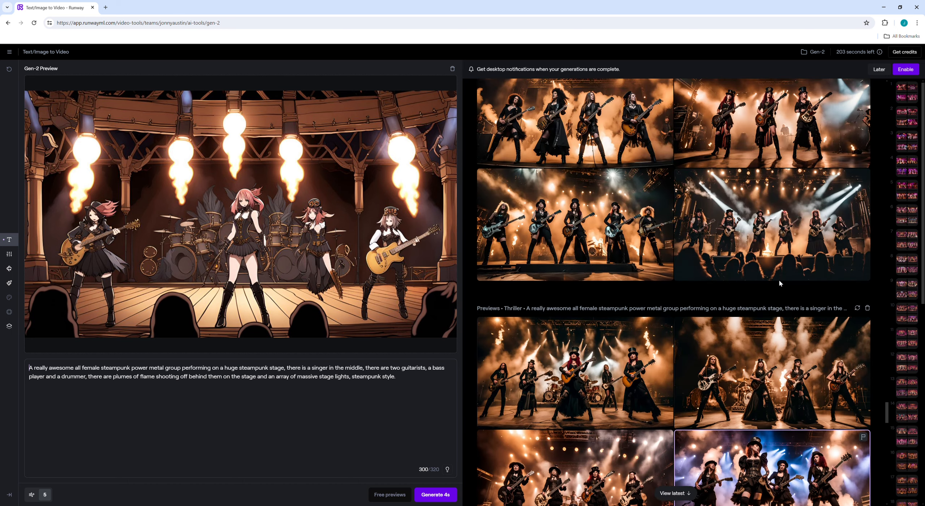
scroll(780, 283, up, 4)
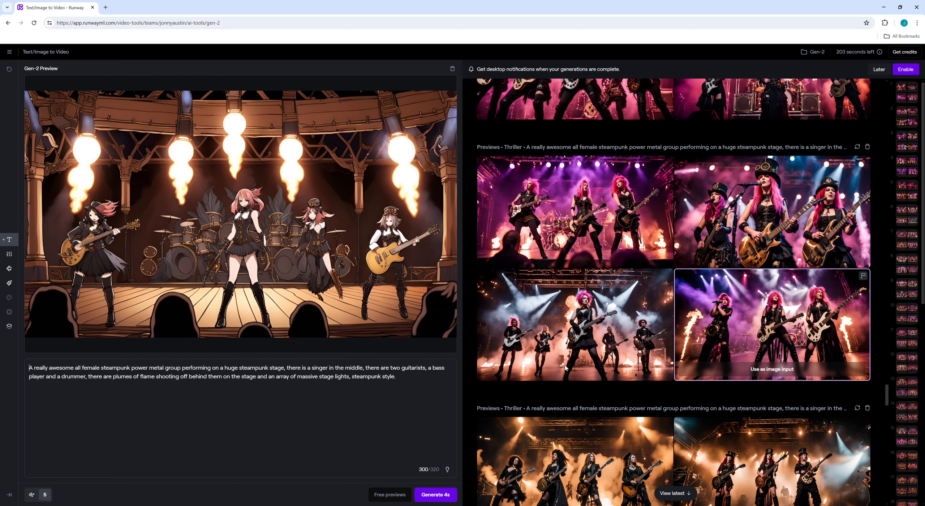
click(773, 369)
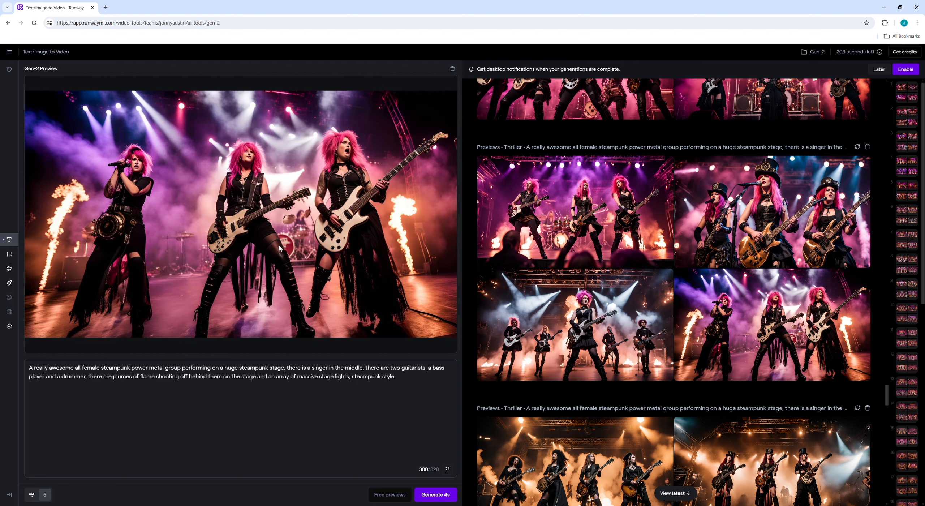
Remove the pink-haired Thriller trio from the image input and reopen the style choices.
scroll(674, 269, up, 5)
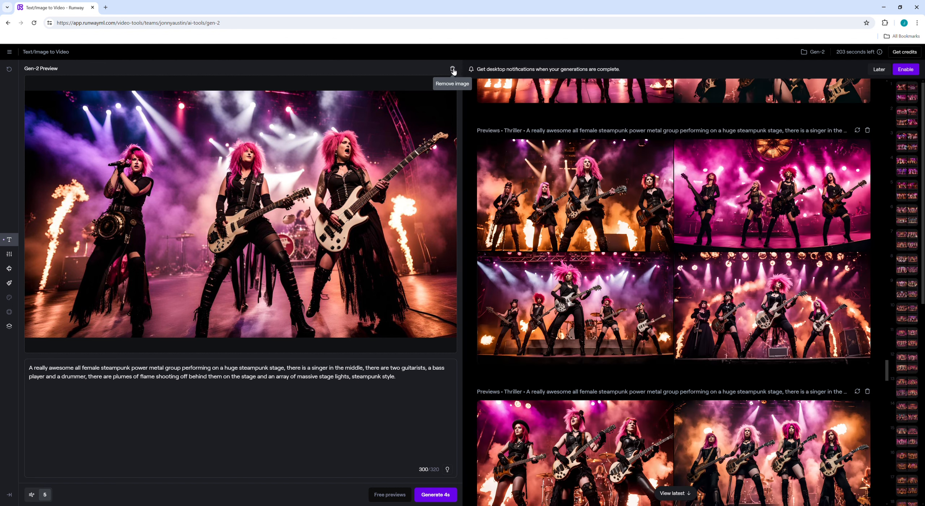
click(10, 297)
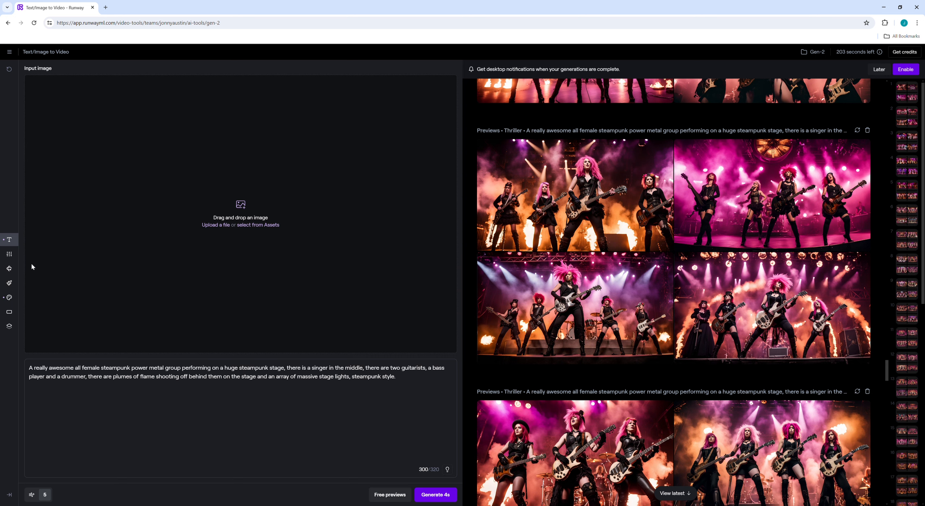
click(17, 296)
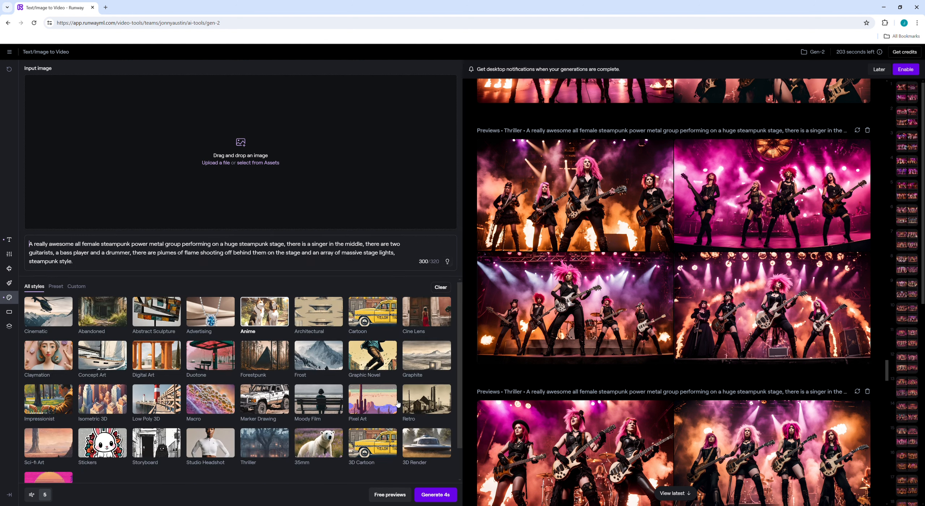
Generate two batches of free previews from the shortened prompt in the Impressionist style.
scroll(454, 364, down, 2)
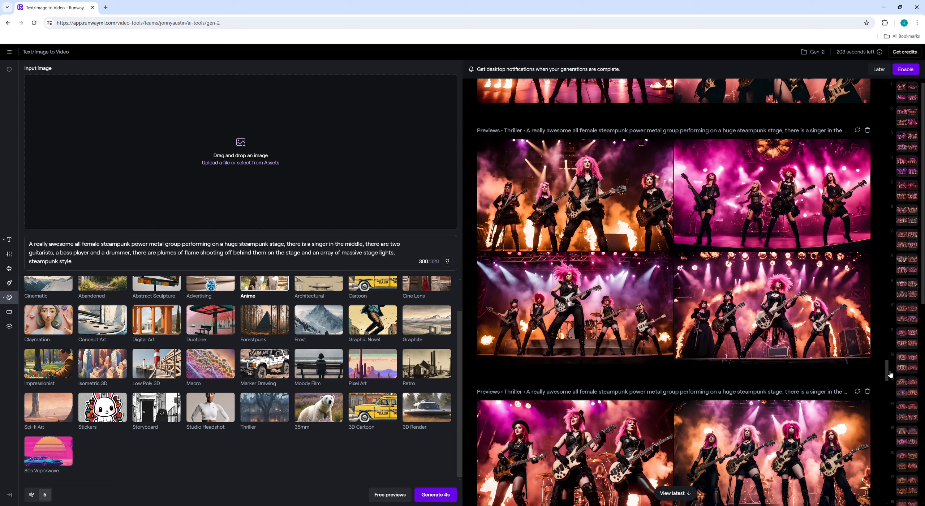
drag(887, 371, 889, 500)
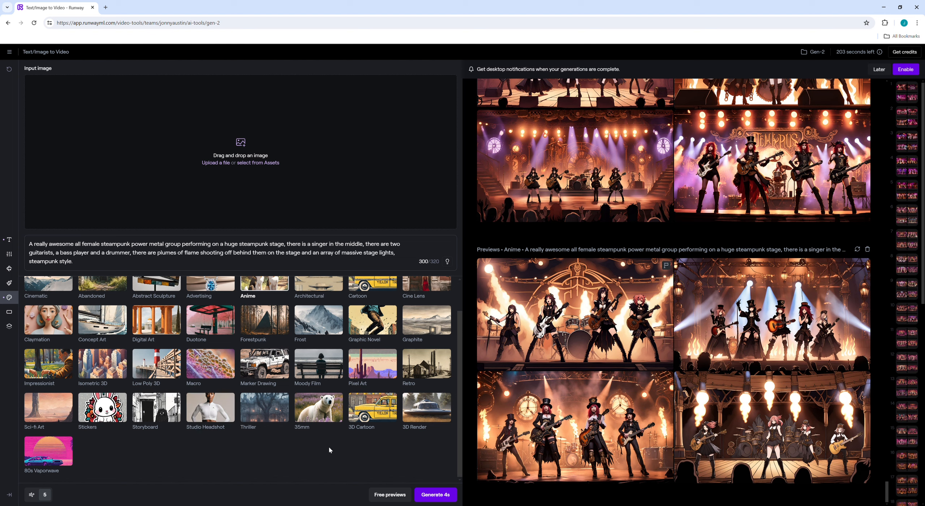
click(269, 411)
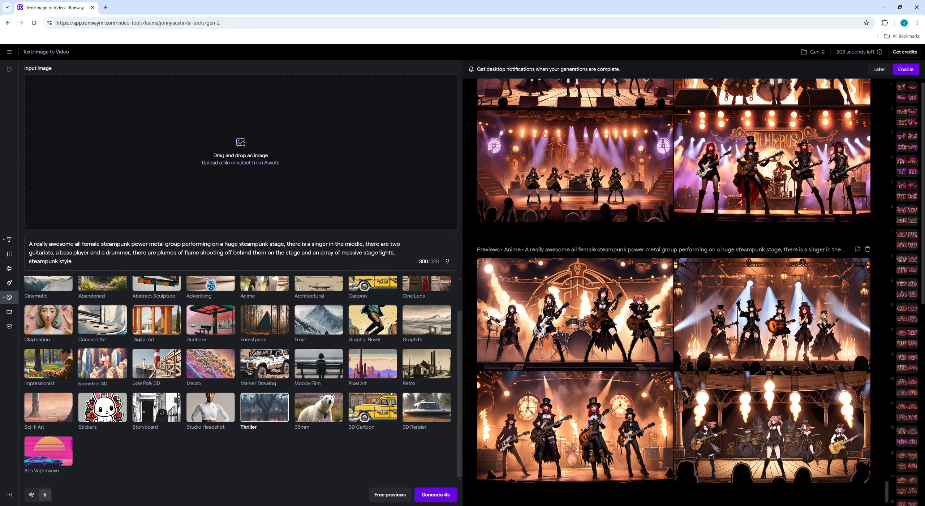
scroll(113, 358, up, 1)
click(48, 400)
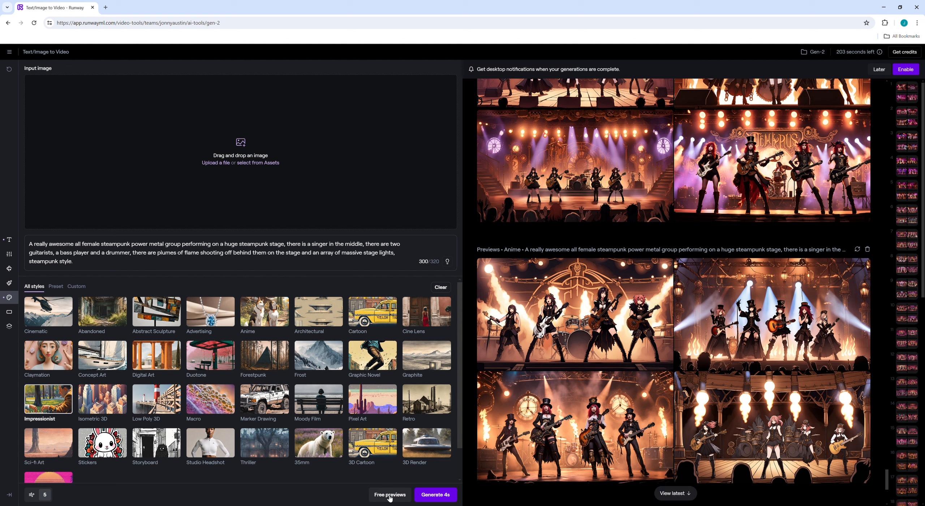
click(390, 495)
click(391, 500)
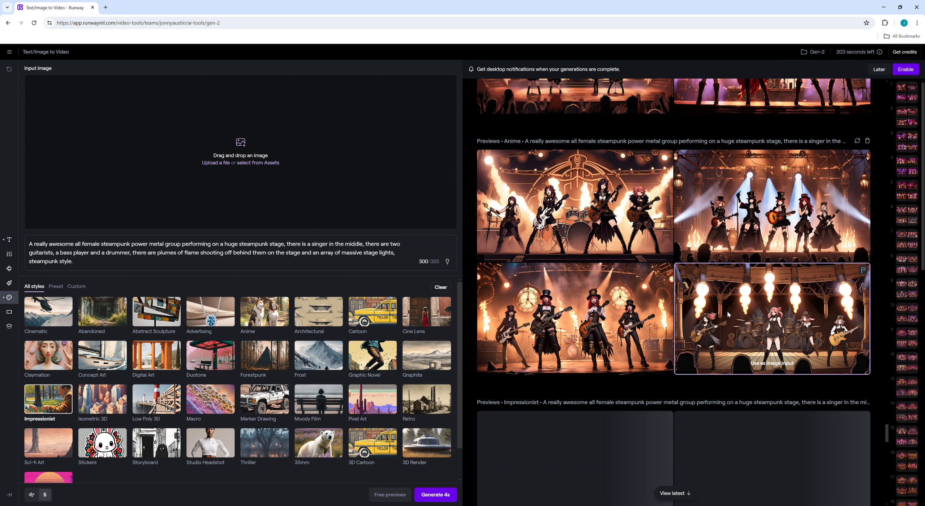
Review the new Impressionist preview batches and load the trio in front of the large glowing clock as the image input.
scroll(728, 312, down, 2)
scroll(728, 312, down, 2)
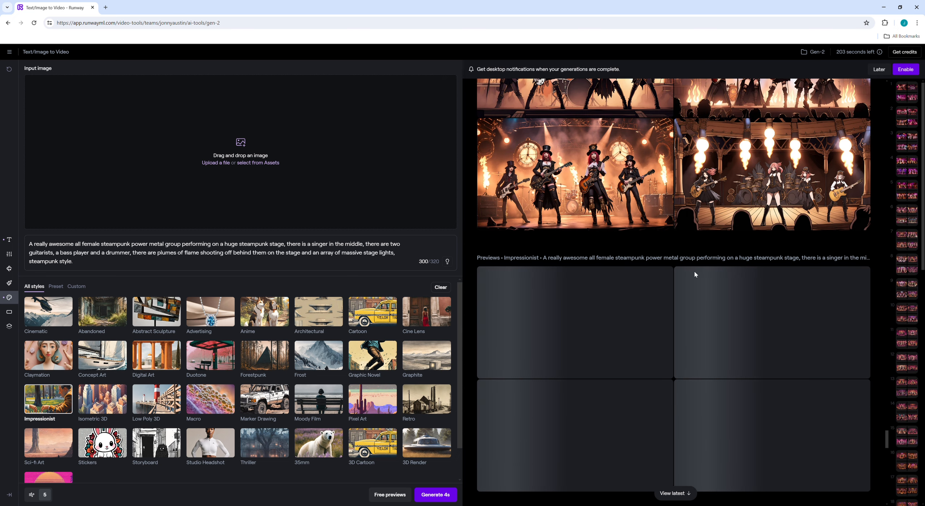
scroll(694, 276, down, 3)
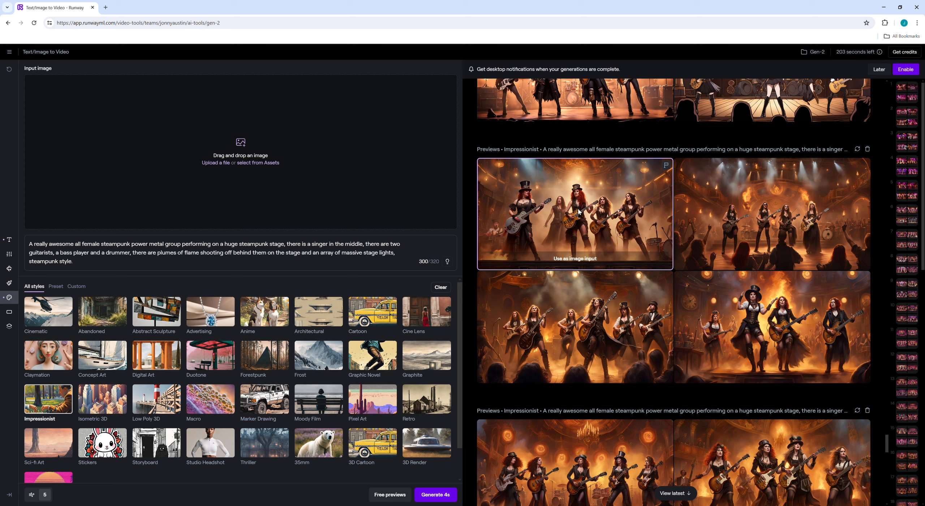
scroll(740, 286, down, 3)
scroll(756, 282, down, 2)
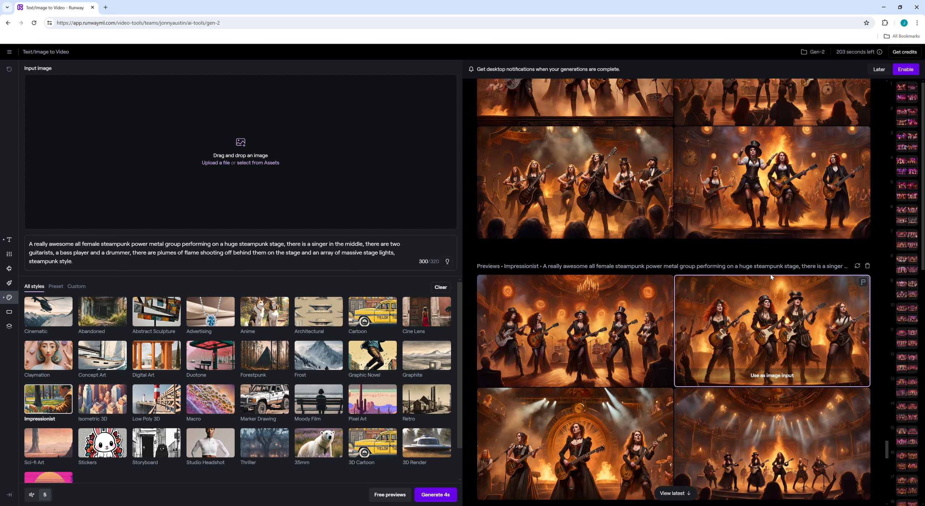
scroll(770, 280, down, 3)
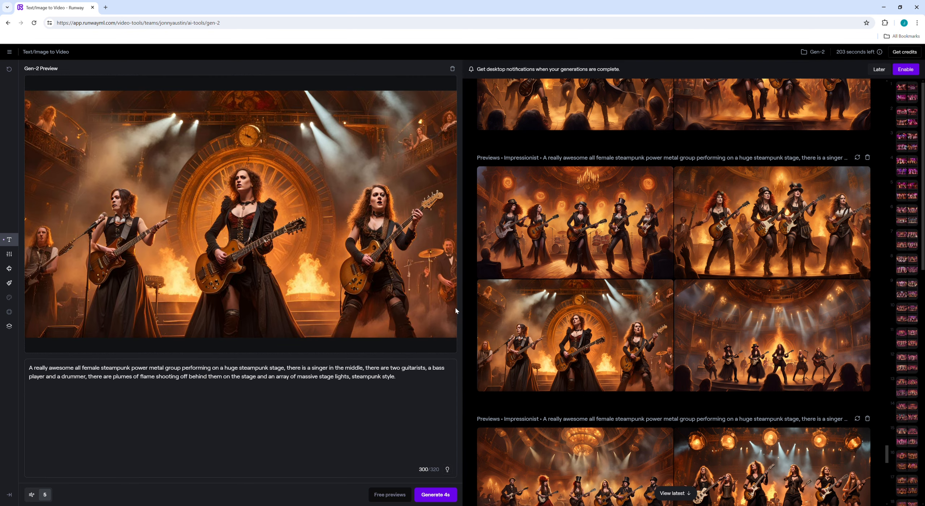
Replace the image input with the Impressionist trio led by the guitarist in a goggled top hat, and review the remaining batches.
scroll(570, 307, down, 5)
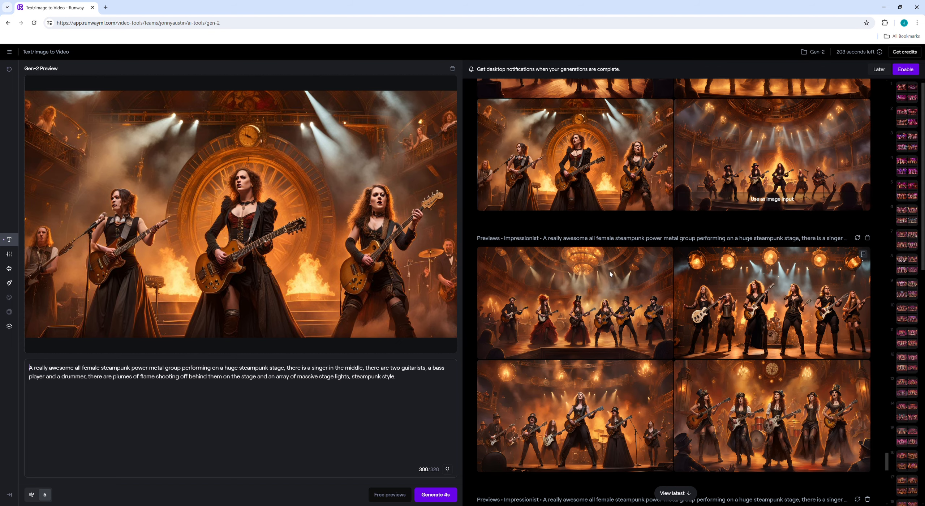
scroll(636, 259, down, 5)
scroll(611, 256, down, 6)
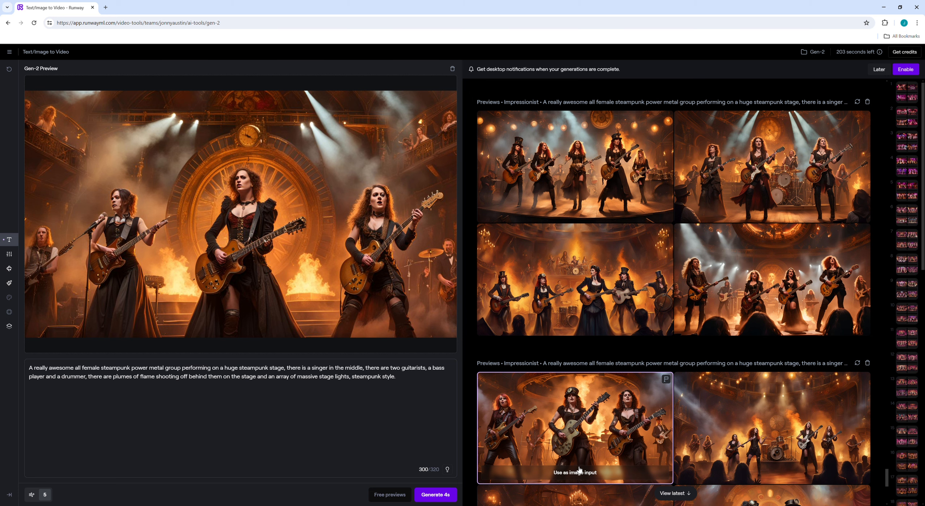
click(578, 470)
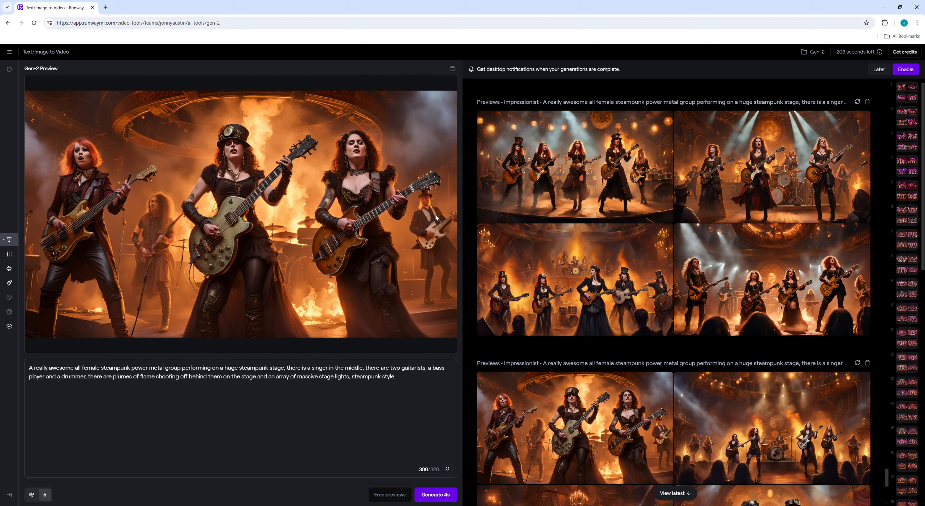
scroll(737, 352, down, 7)
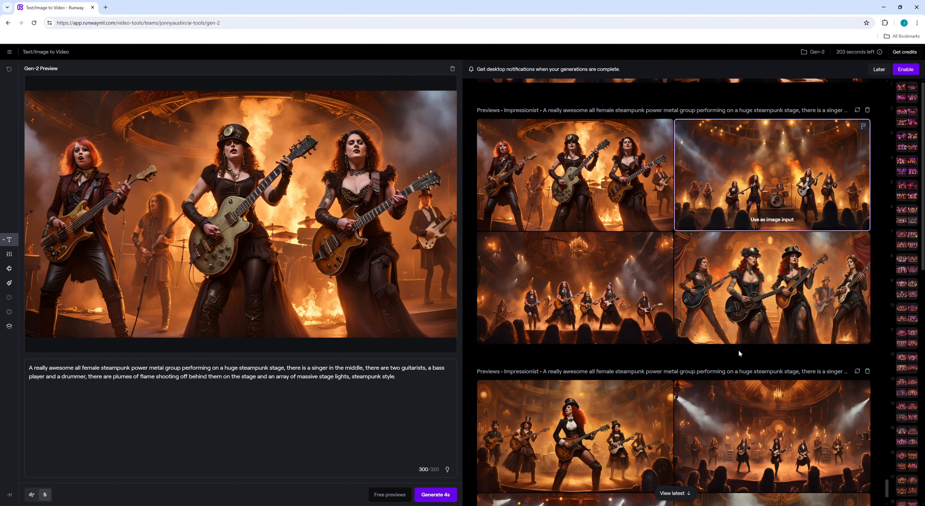
scroll(770, 355, down, 3)
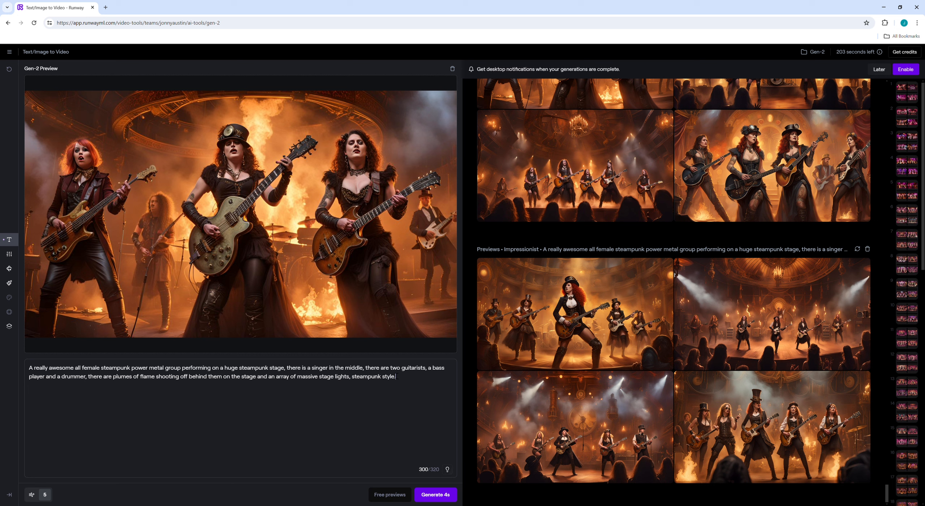
Add the sentence "Only 5 people." to the end of the prompt.
text(Thr)
key(BackSpace)
key(BackSpace)
key(BackSpace)
text(No mror)
key(BackSpace)
key(BackSpace)
key(BackSpace)
key(BackSpace)
key(BackSpace)
key(BackSpace)
text(Only 5 people)
Remove the image input and generate several batches of free Impressionist previews from the extended prompt.
click(453, 69)
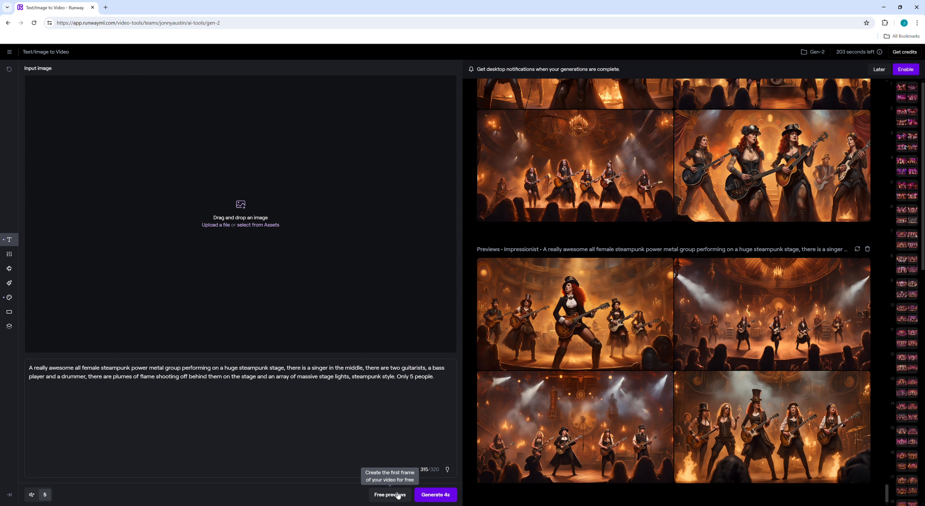
click(396, 496)
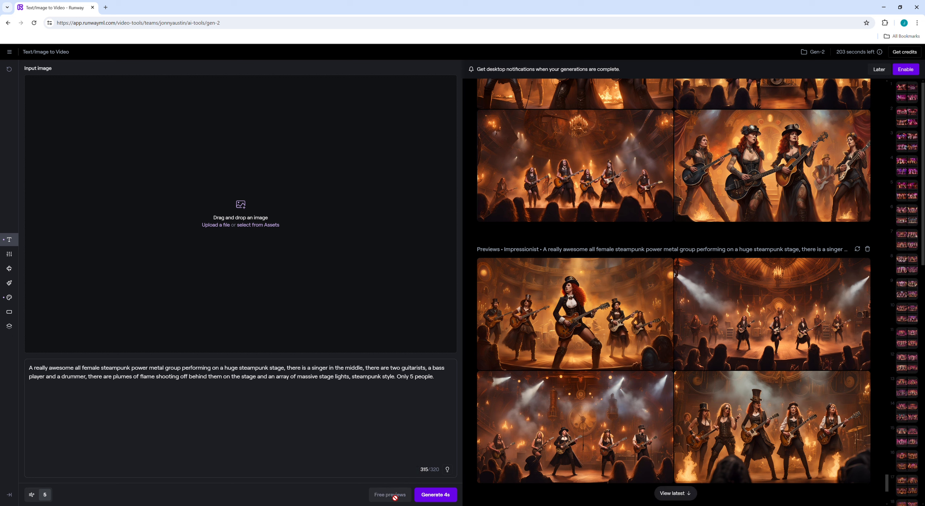
click(396, 498)
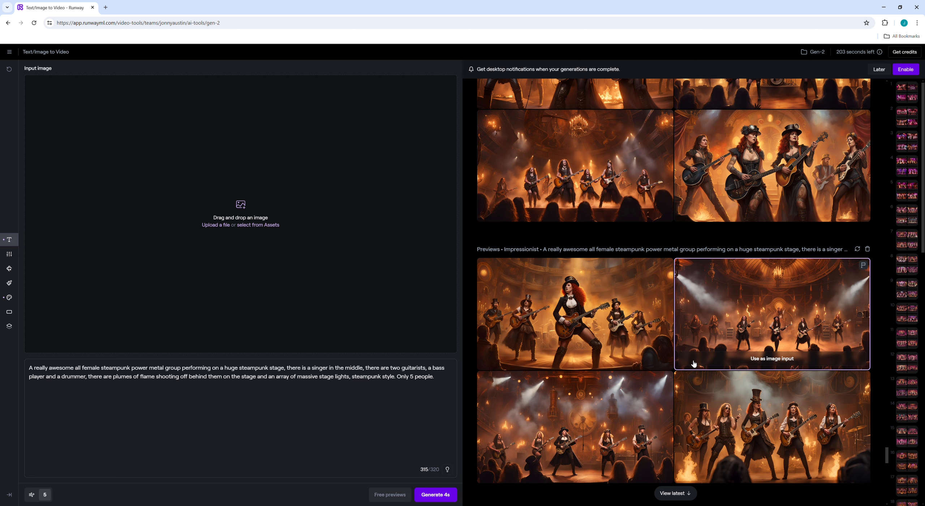
Review the Impressionist preview batches generated with the five-people prompt, comparing the band line-ups and stage flames.
scroll(754, 357, down, 2)
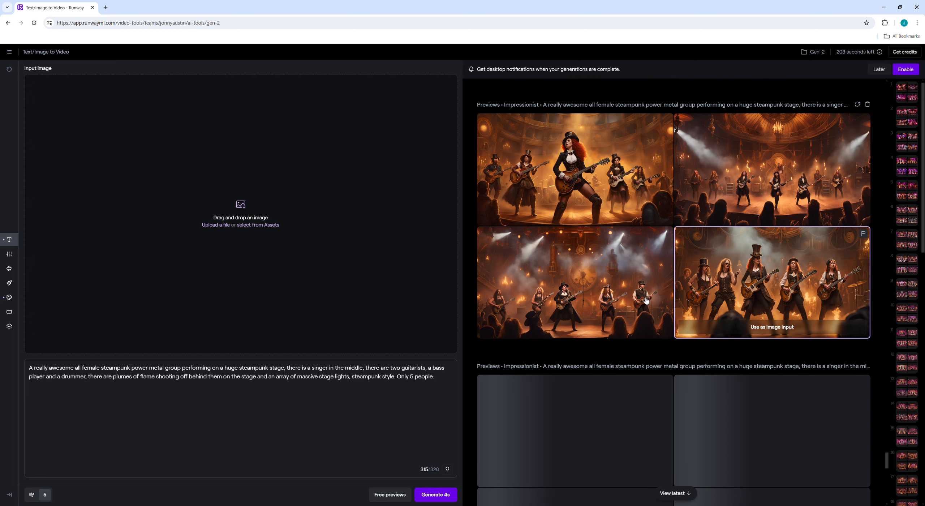
scroll(630, 279, down, 3)
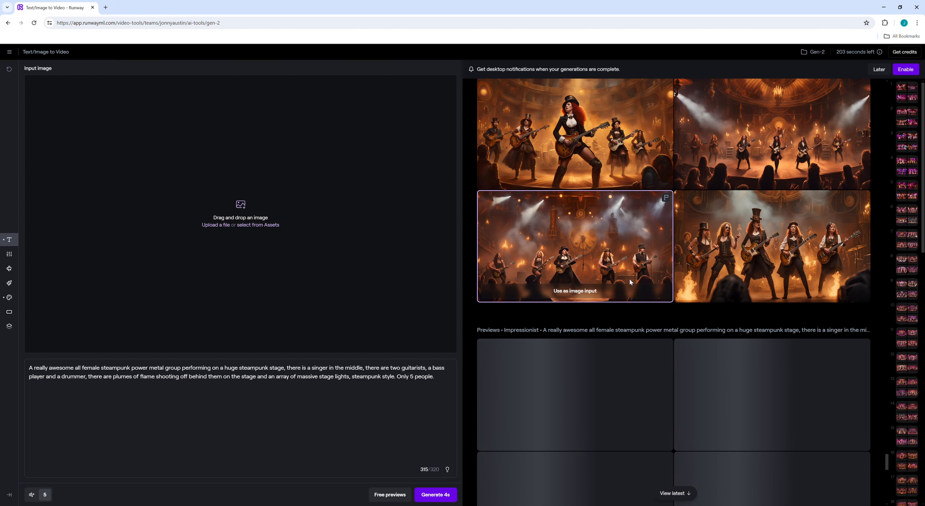
scroll(626, 250, down, 5)
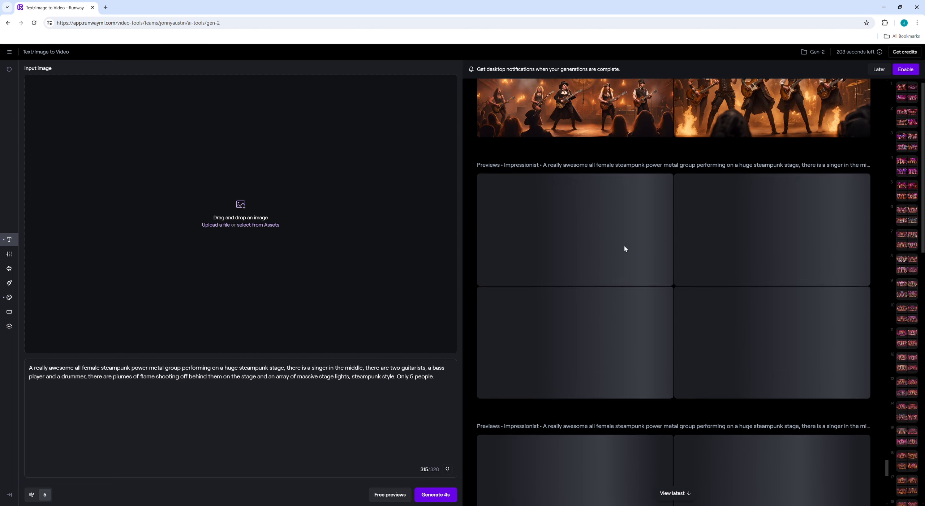
scroll(626, 246, up, 3)
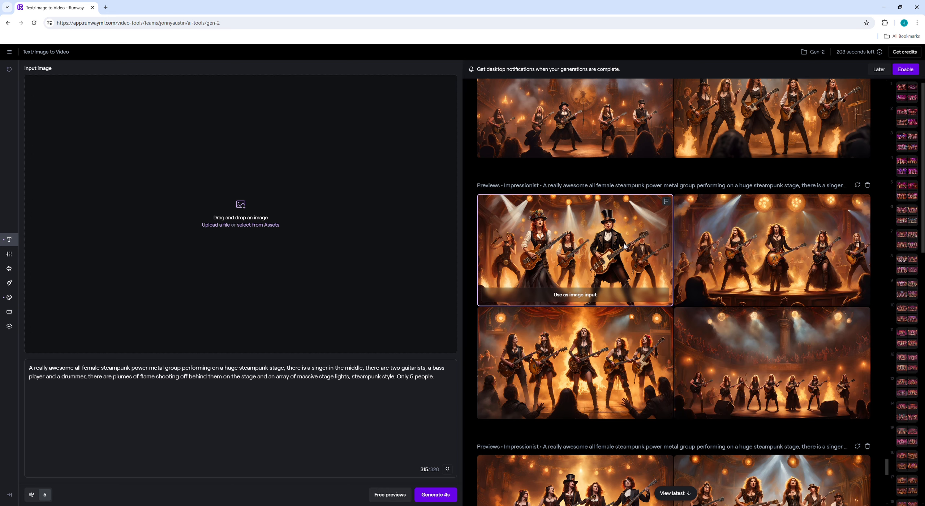
scroll(736, 247, down, 4)
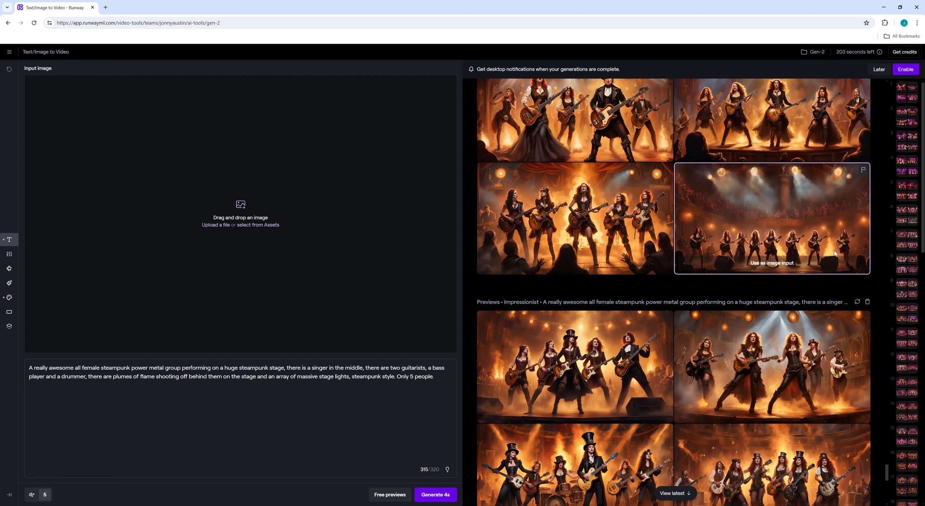
scroll(691, 284, down, 4)
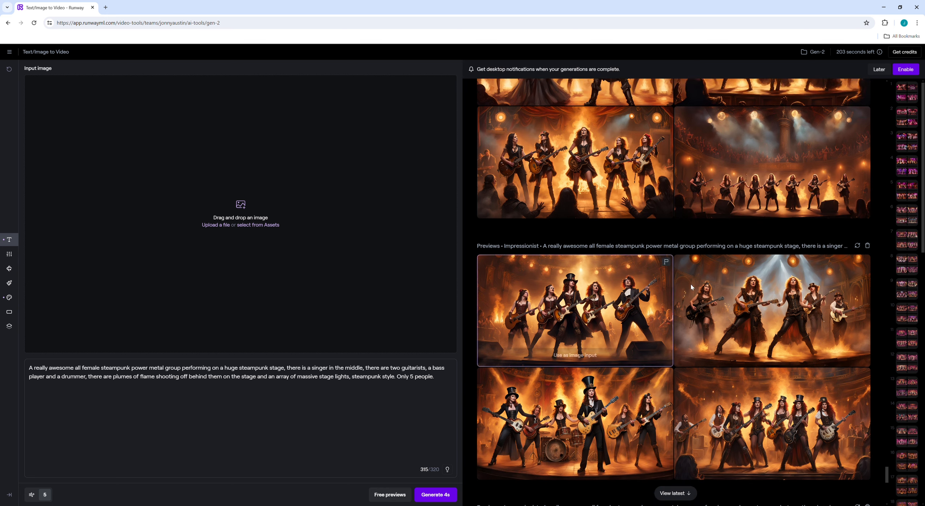
scroll(634, 245, down, 3)
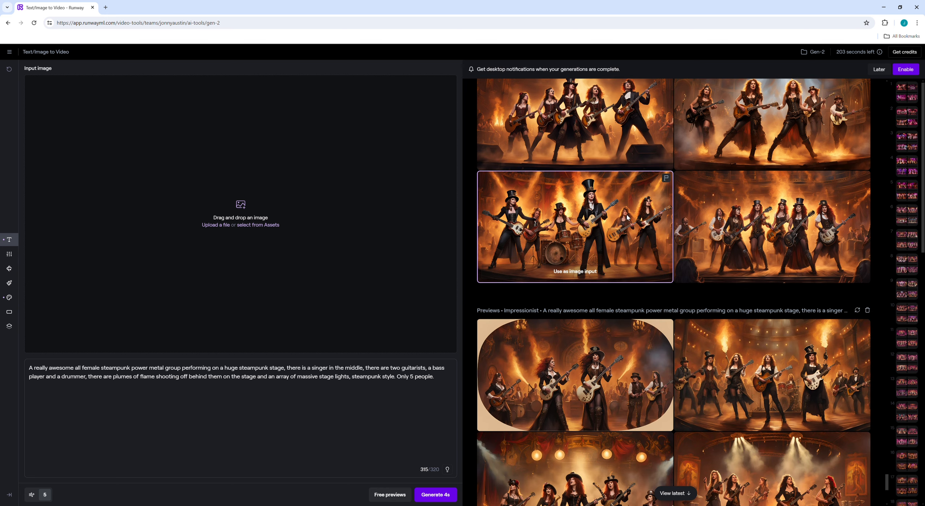
scroll(735, 299, down, 1)
scroll(736, 300, down, 1)
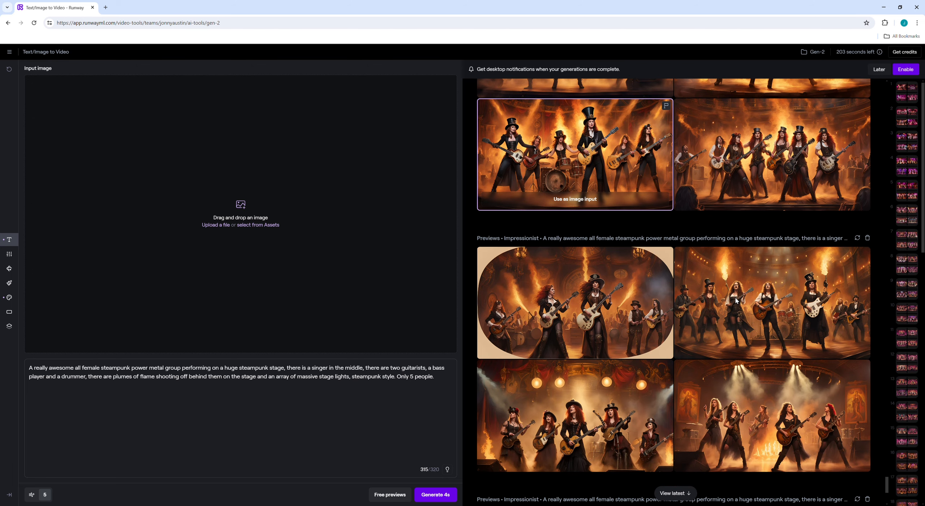
scroll(736, 300, down, 3)
scroll(583, 286, down, 3)
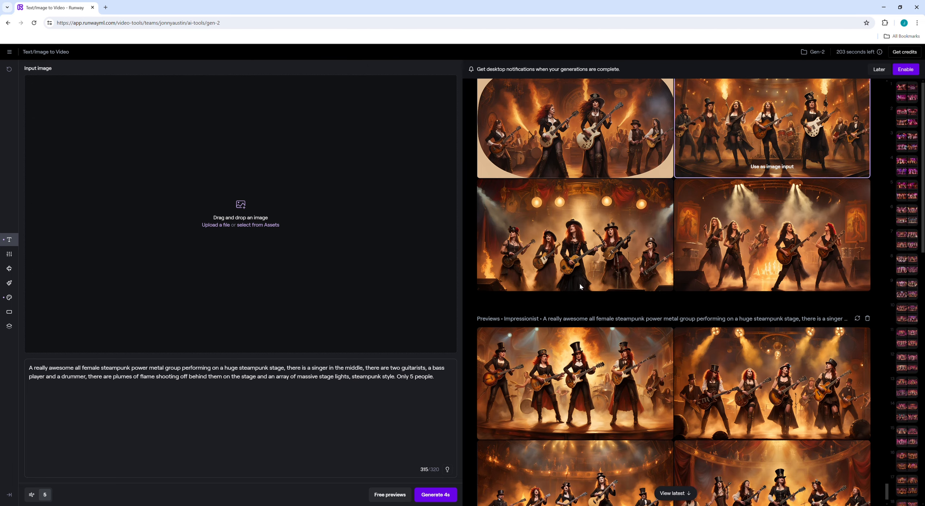
scroll(601, 305, down, 1)
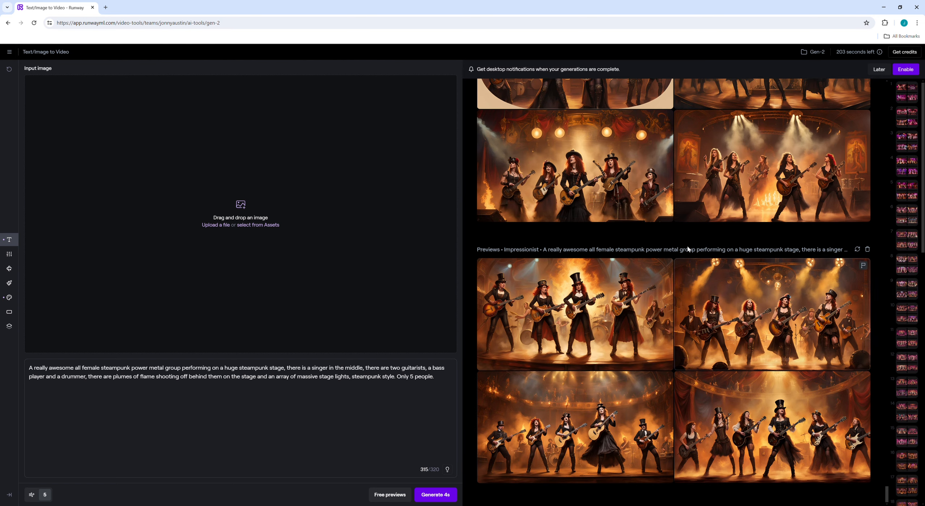
Load the earlier Impressionist preview of three guitarists in front of a drummer, under blue-white stage beams, as the image input.
scroll(721, 182, up, 6)
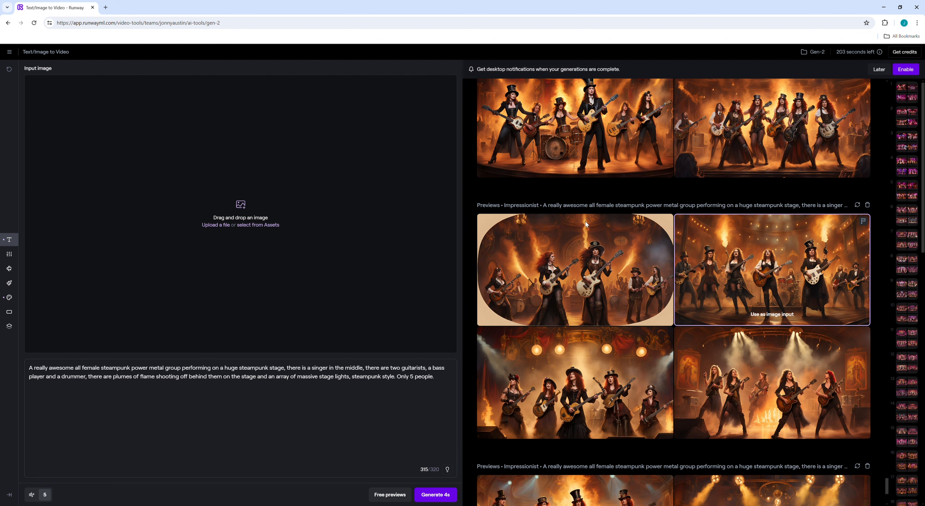
scroll(581, 217, up, 9)
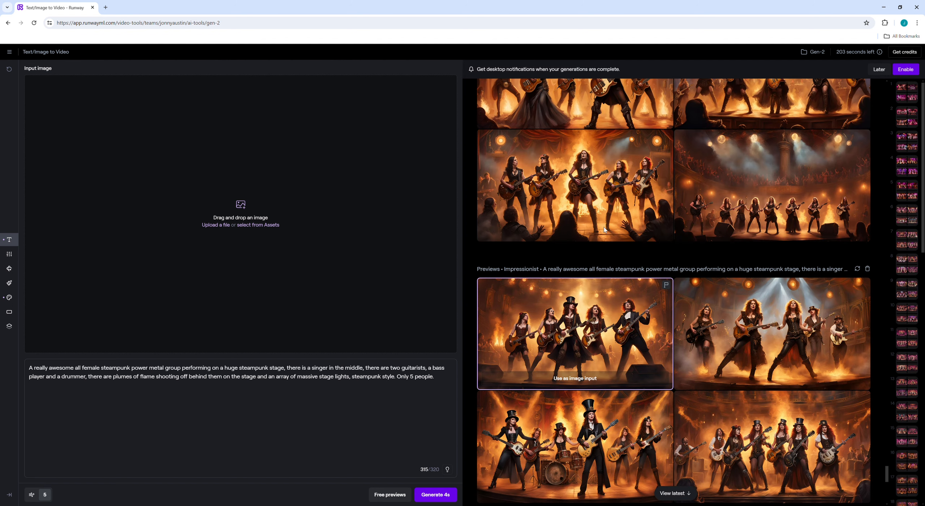
scroll(741, 233, up, 4)
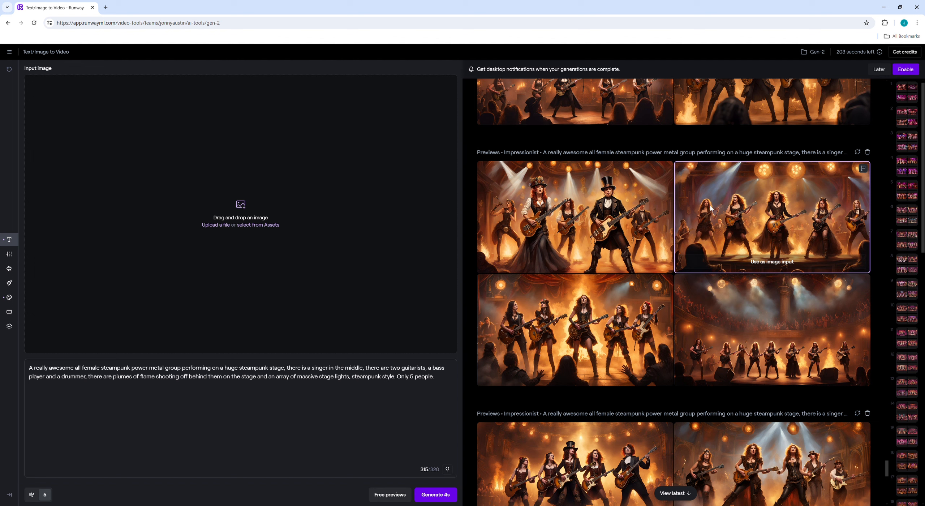
scroll(587, 244, up, 9)
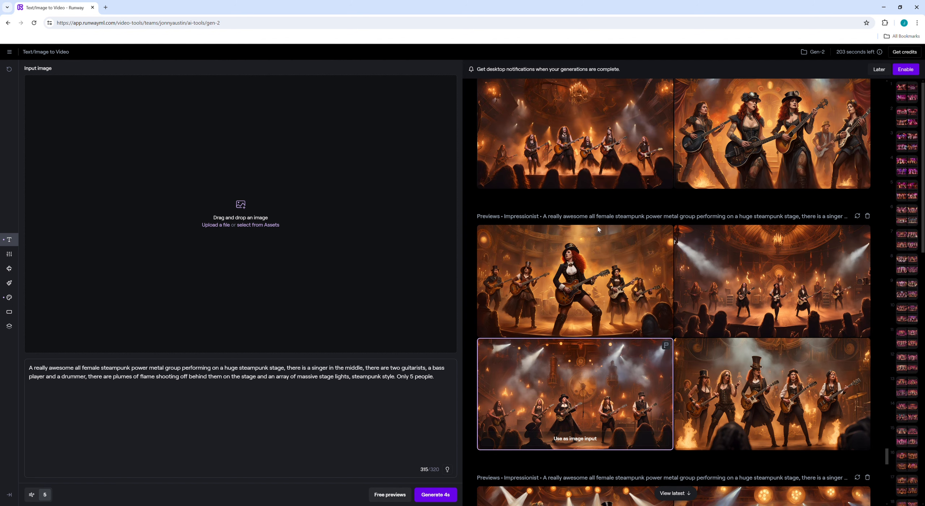
scroll(596, 230, up, 4)
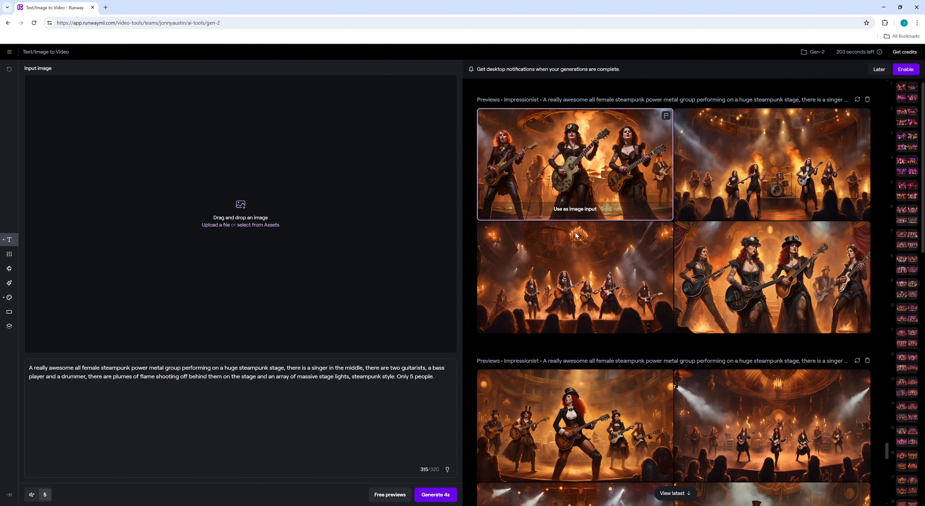
scroll(564, 234, up, 4)
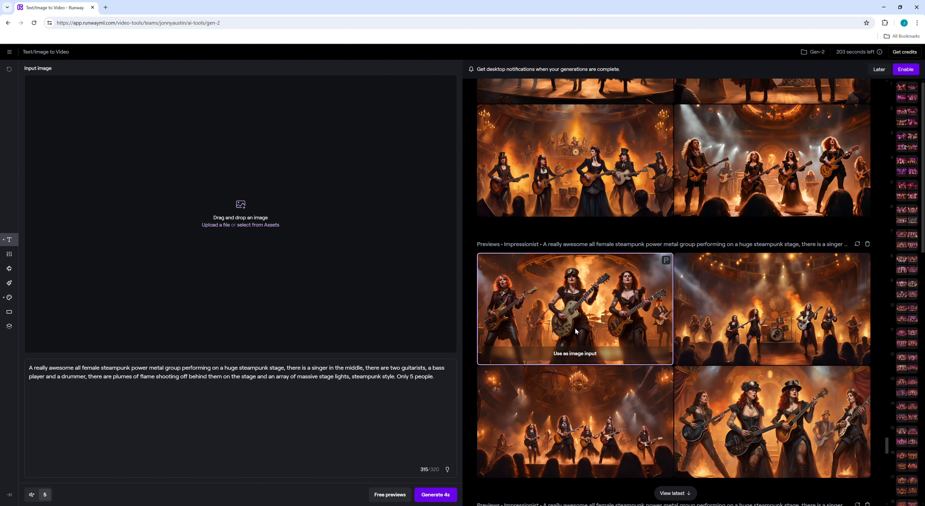
scroll(638, 303, up, 3)
scroll(636, 296, up, 2)
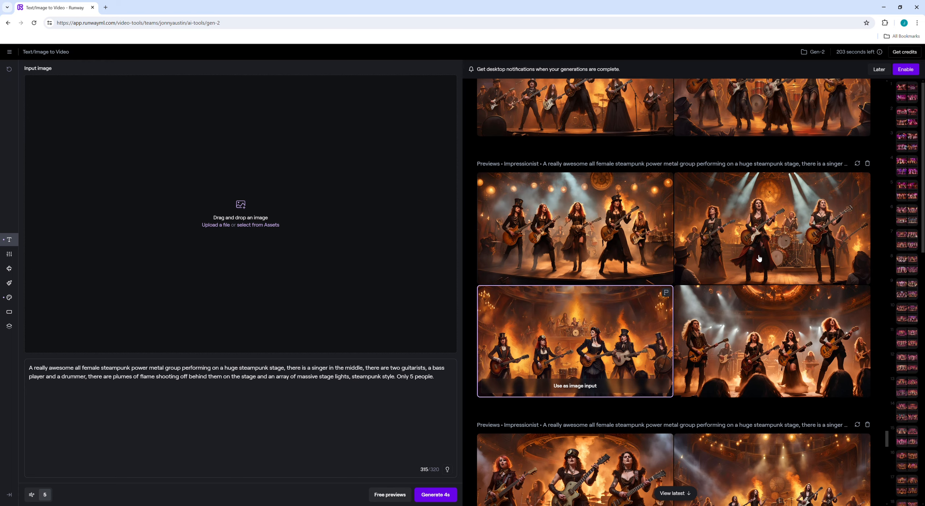
scroll(755, 258, up, 4)
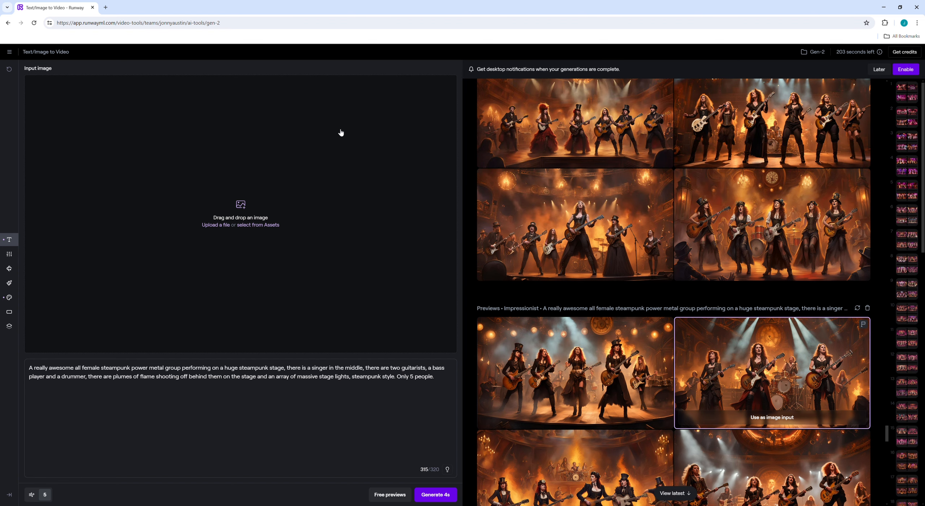
drag(341, 133, 356, 136)
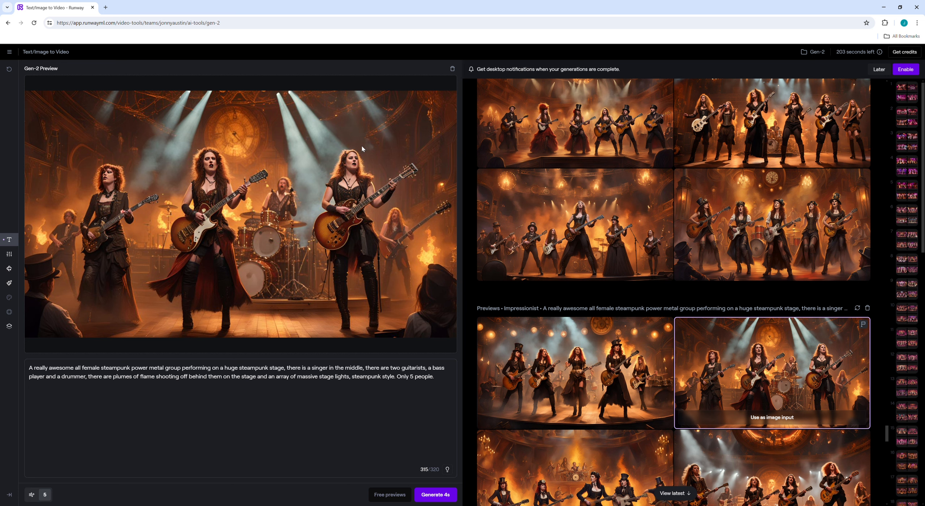
Compare the loaded image with the earlier Impressionist preview batches, going back as far as the Anime ones.
scroll(794, 209, down, 3)
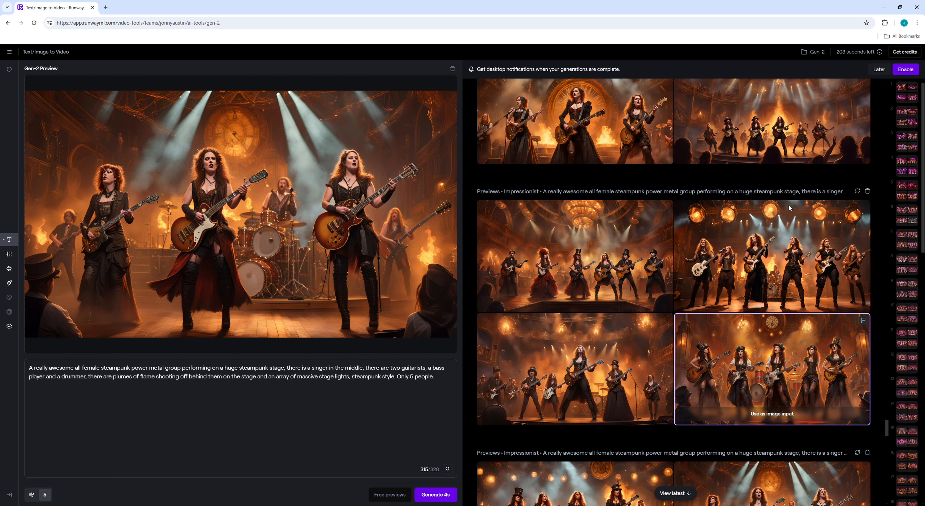
scroll(616, 247, up, 4)
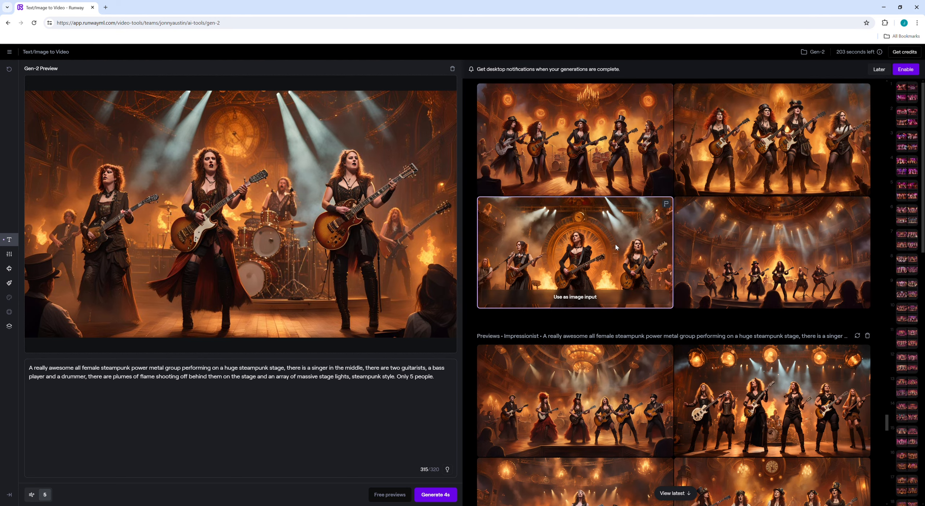
scroll(616, 247, up, 2)
scroll(620, 251, up, 5)
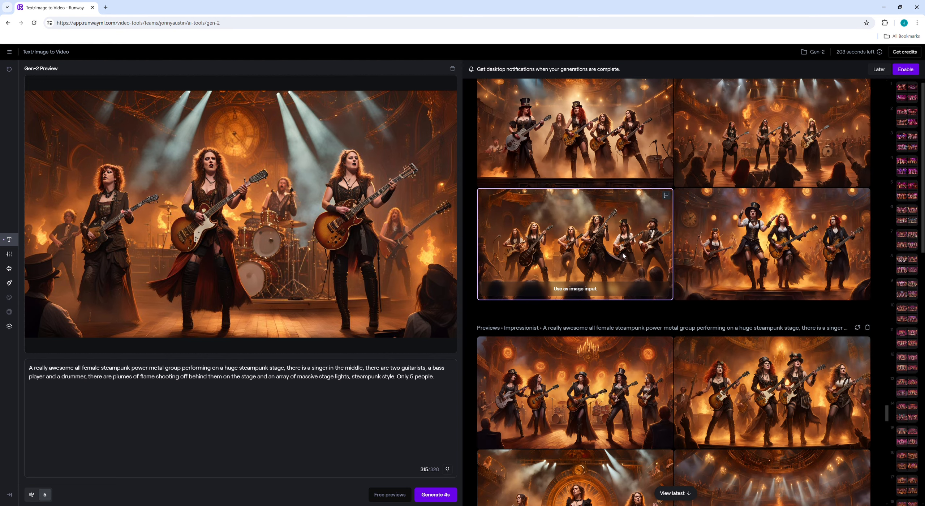
scroll(622, 255, up, 6)
scroll(633, 266, up, 2)
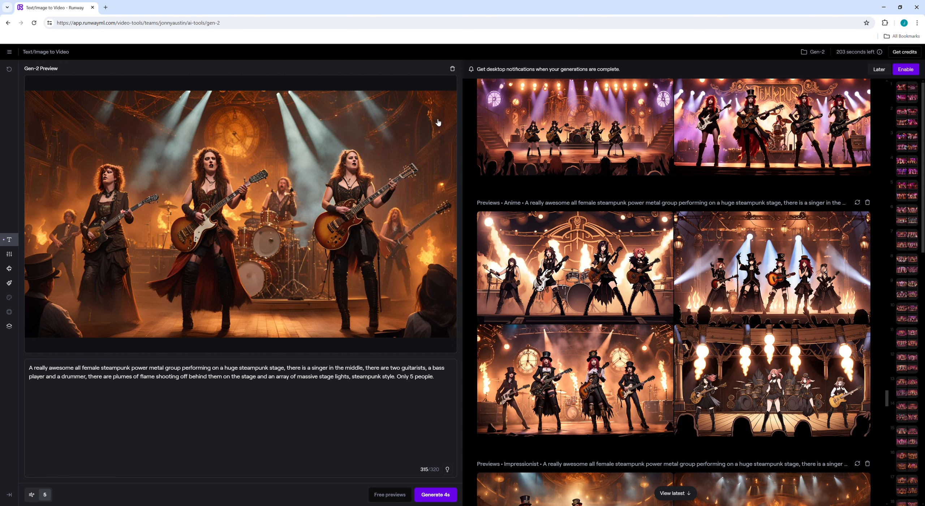
Remove the image input and generate several batches of free previews from the five-people prompt in the Anime and Impressionist styles.
click(452, 69)
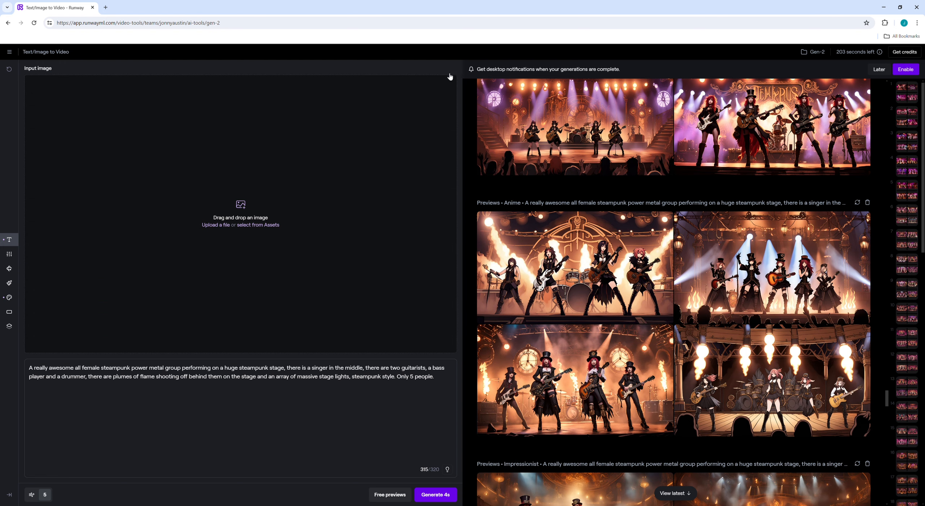
click(10, 298)
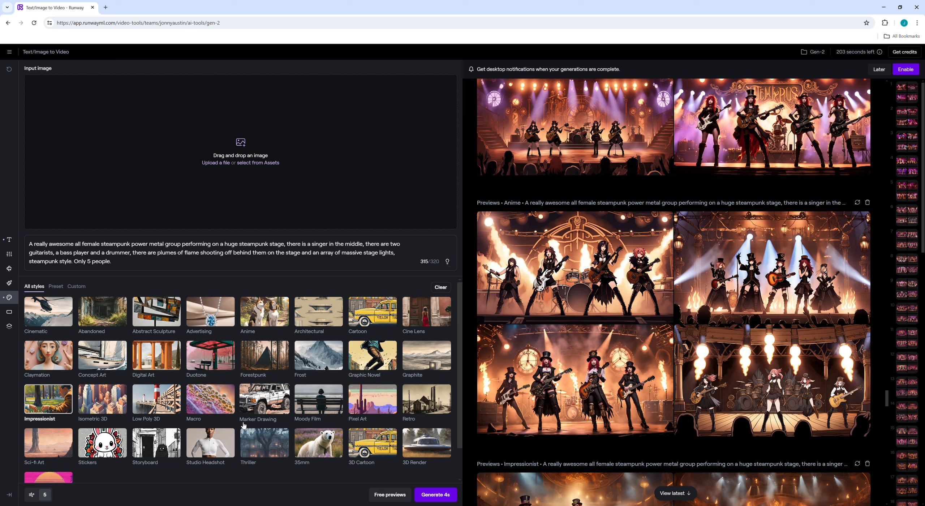
scroll(372, 441, down, 1)
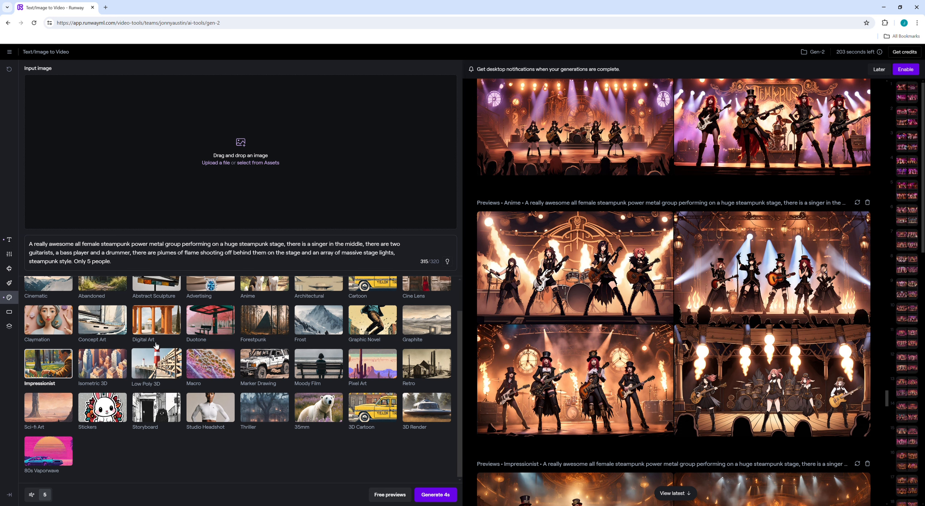
scroll(264, 362, up, 1)
click(260, 314)
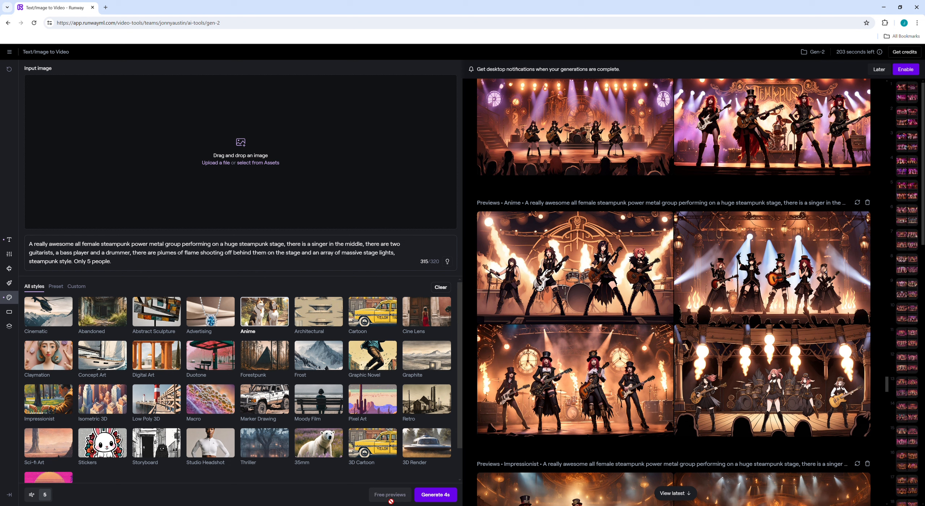
click(54, 401)
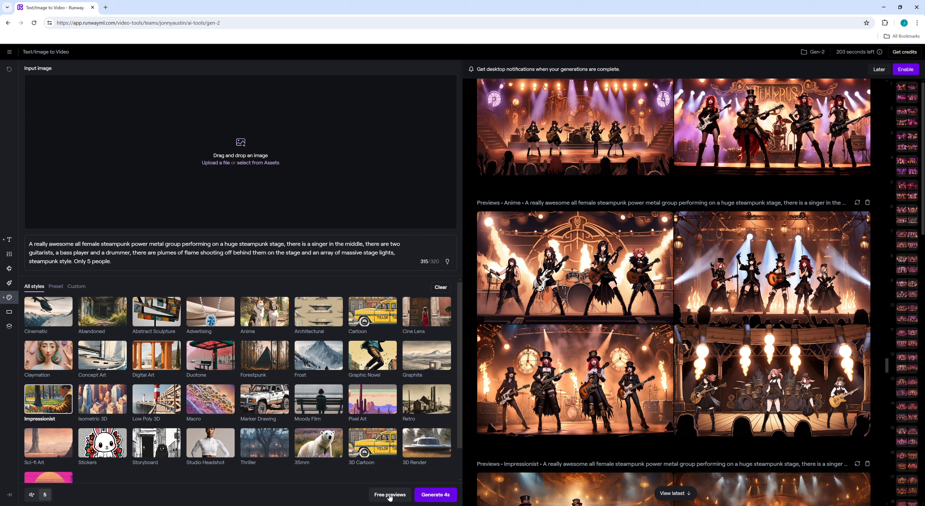
click(390, 495)
Delete the older Anime preview batch that contains the purple-lit TEMPUS stage image.
scroll(844, 164, up, 5)
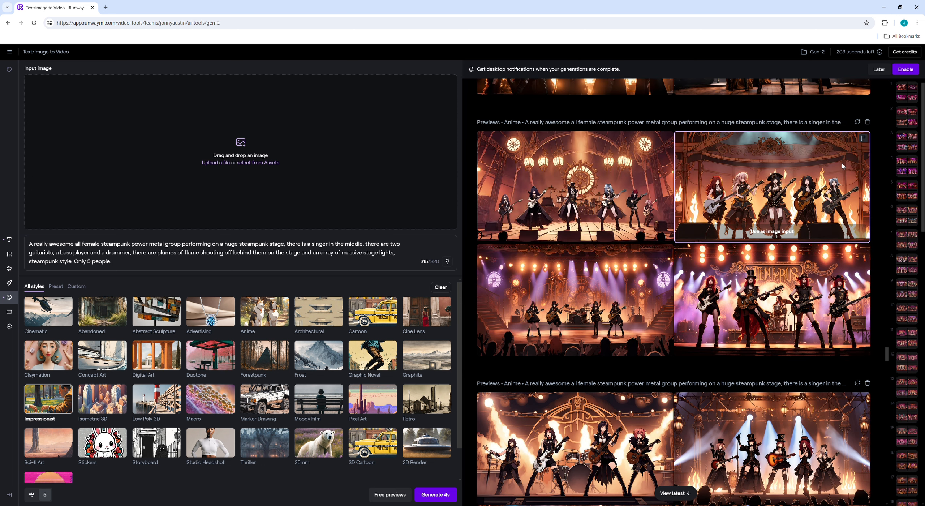
click(868, 123)
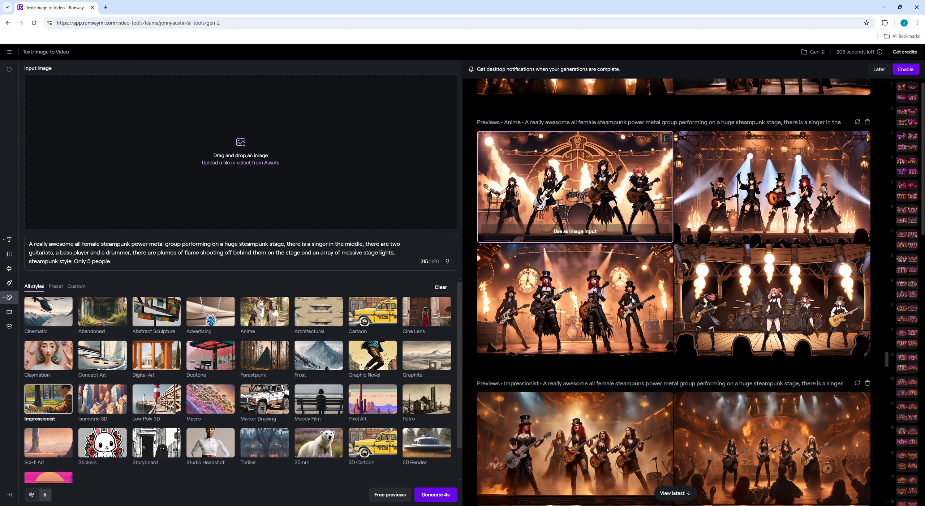
Load the new Anime preview of the silver-haired guitarist with three bandmates in front of flames as the image input.
scroll(632, 298, down, 10)
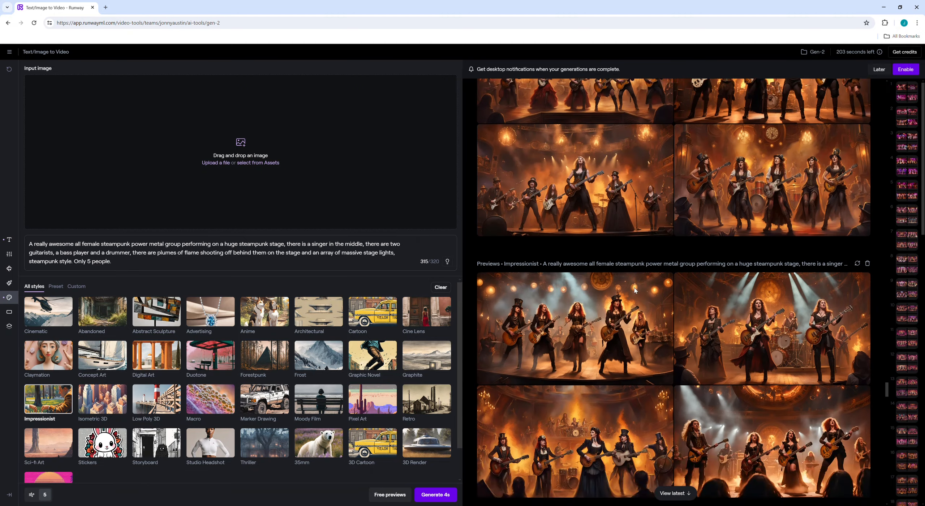
scroll(638, 286, down, 5)
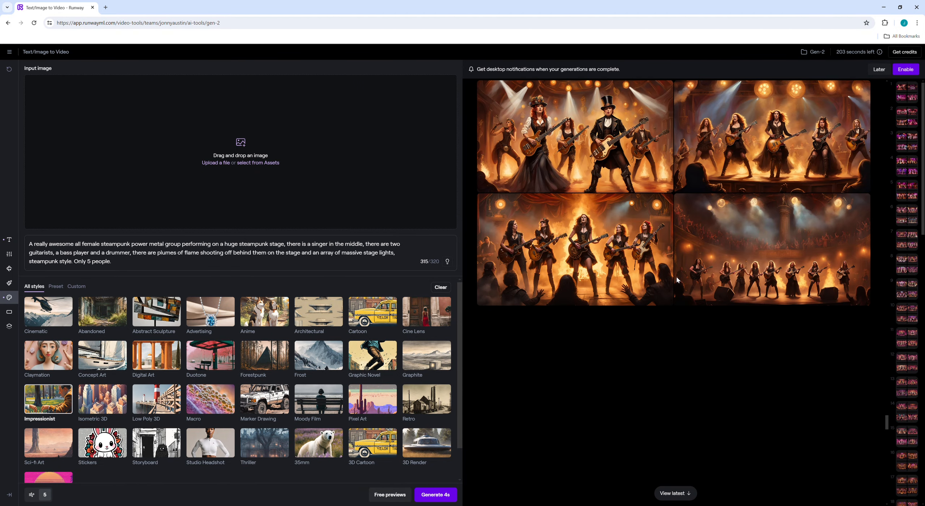
scroll(672, 280, down, 15)
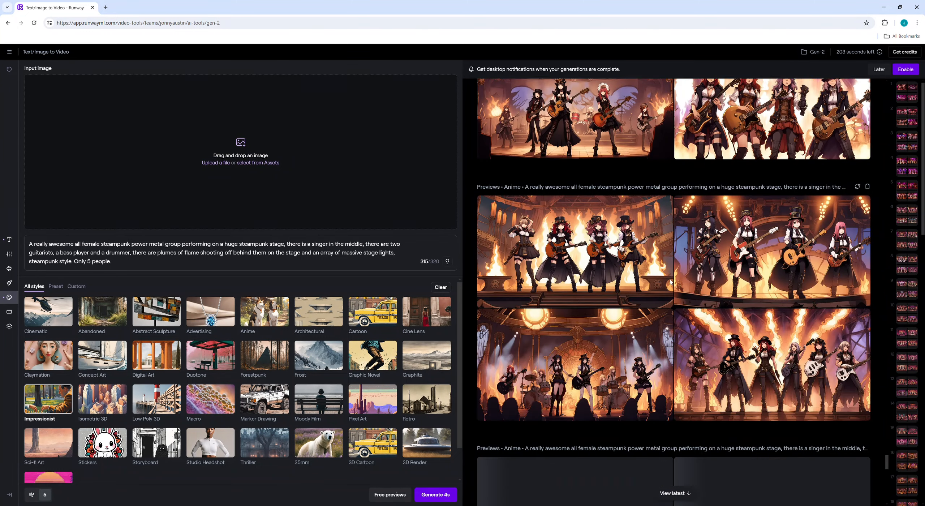
scroll(669, 279, down, 15)
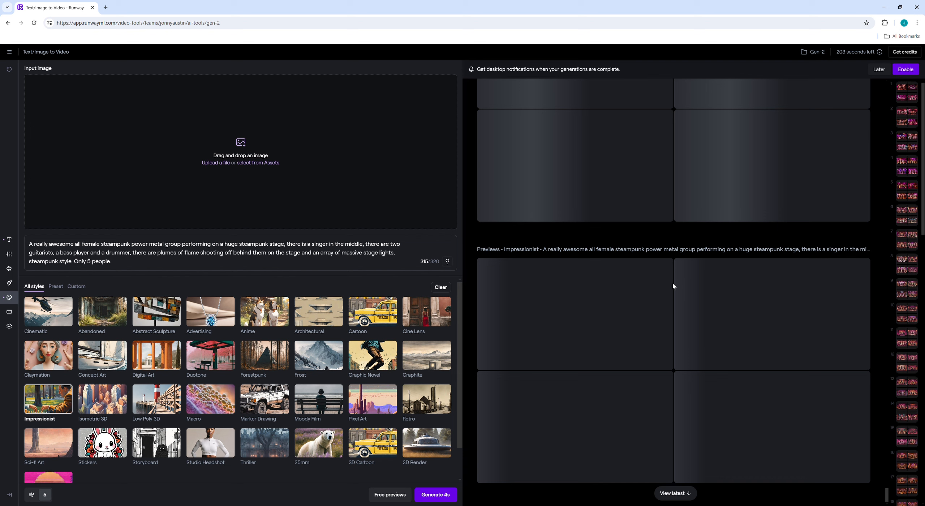
scroll(655, 252, up, 6)
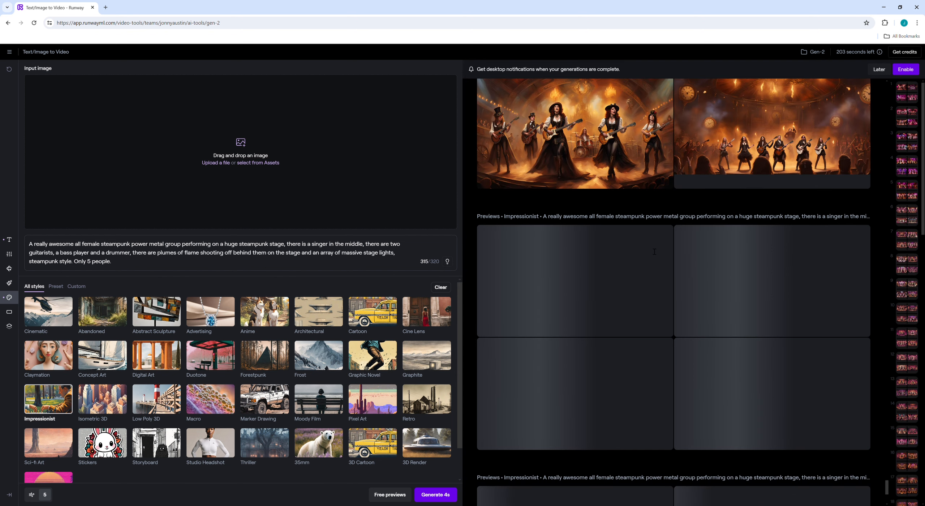
scroll(653, 251, up, 9)
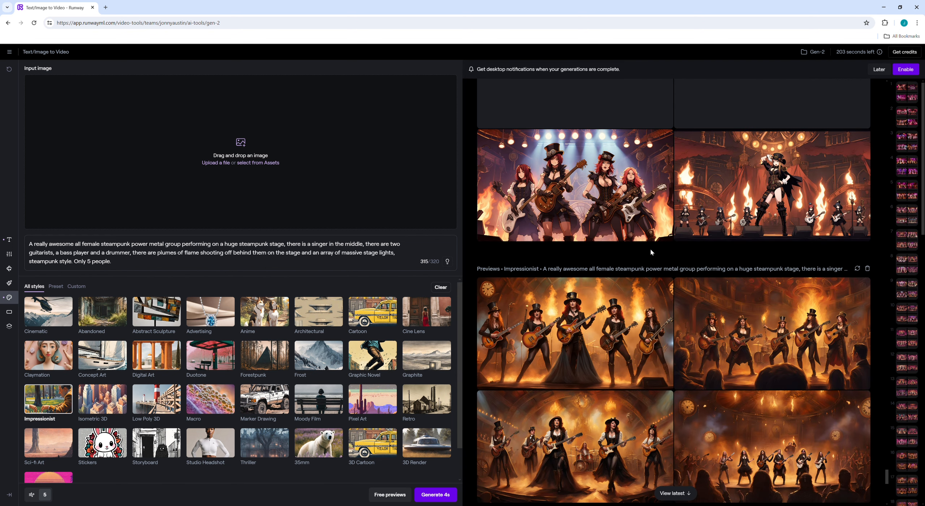
scroll(650, 252, up, 4)
scroll(652, 252, up, 9)
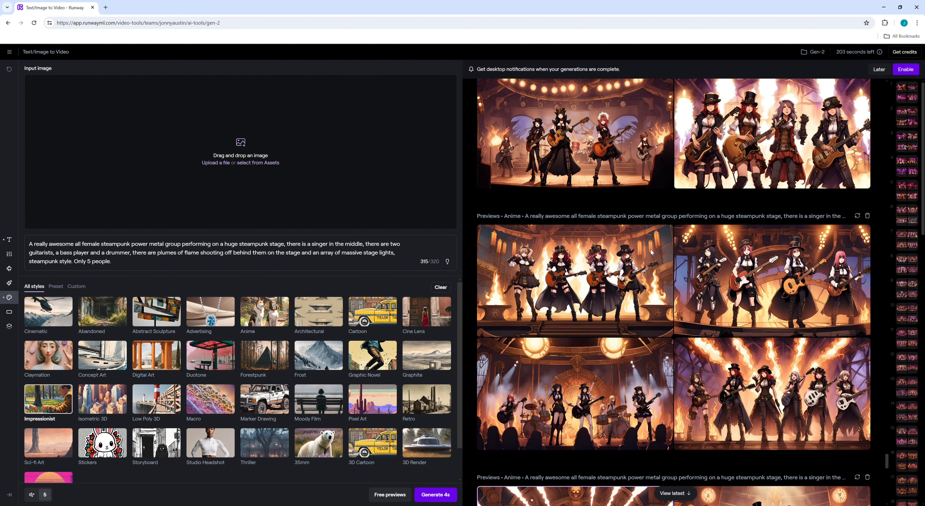
scroll(651, 252, up, 4)
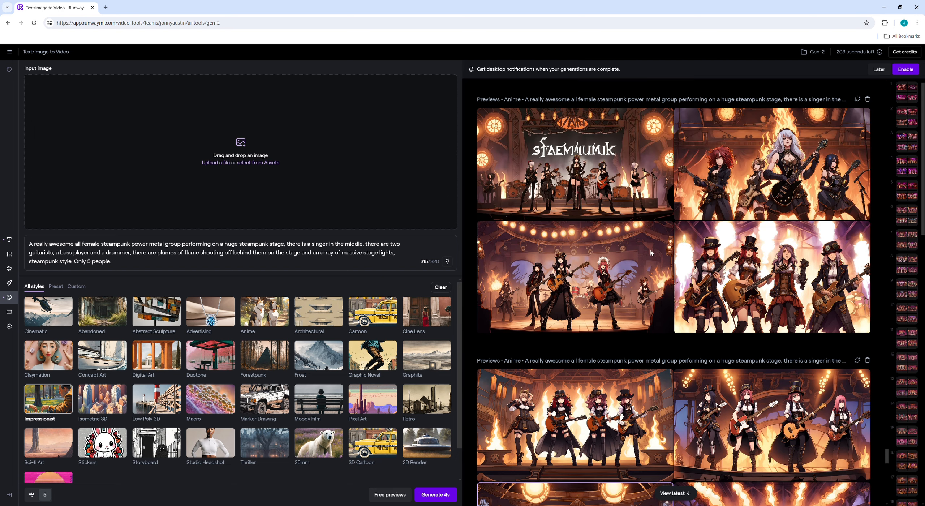
scroll(652, 253, up, 3)
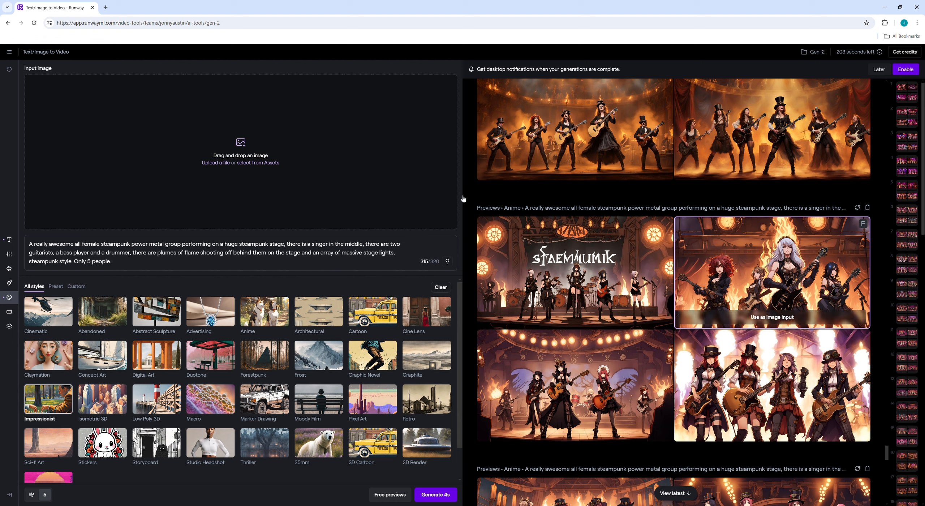
click(794, 323)
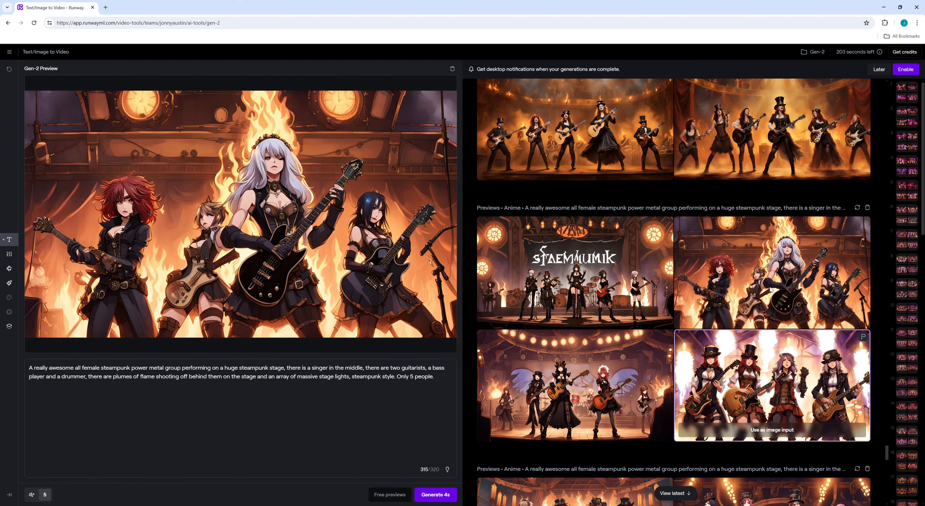
Load the new Impressionist preview of the red-haired singer raising her arm between four guitarists as the image input.
scroll(768, 287, down, 2)
scroll(768, 287, down, 2)
scroll(764, 291, down, 5)
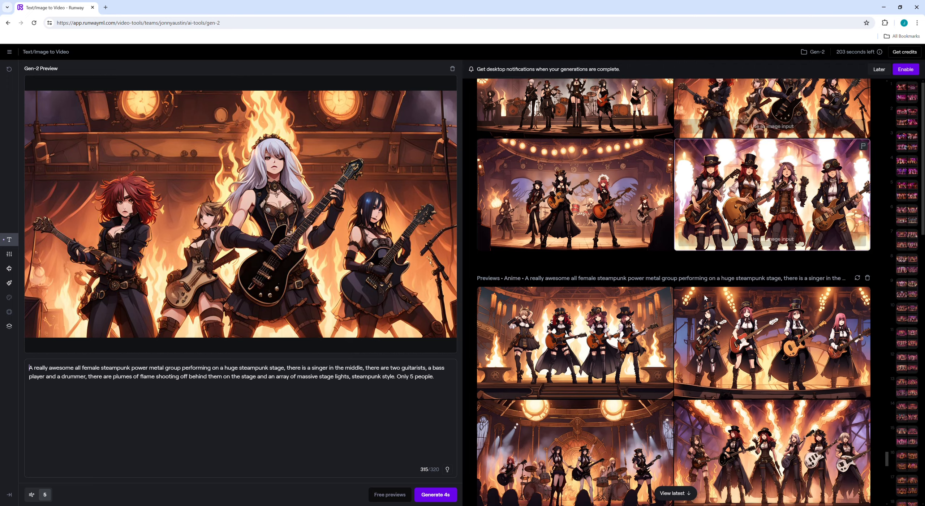
scroll(730, 303, down, 1)
scroll(731, 303, down, 2)
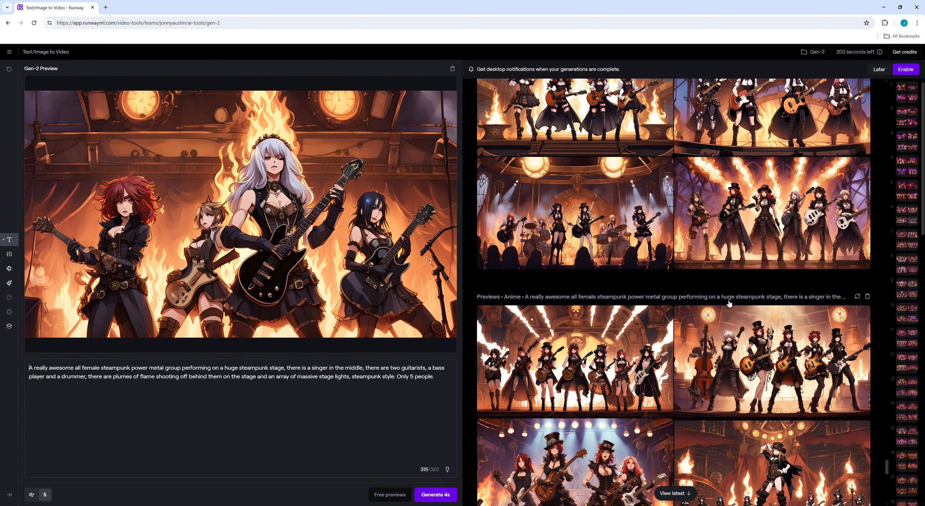
scroll(729, 299, down, 3)
scroll(722, 296, down, 4)
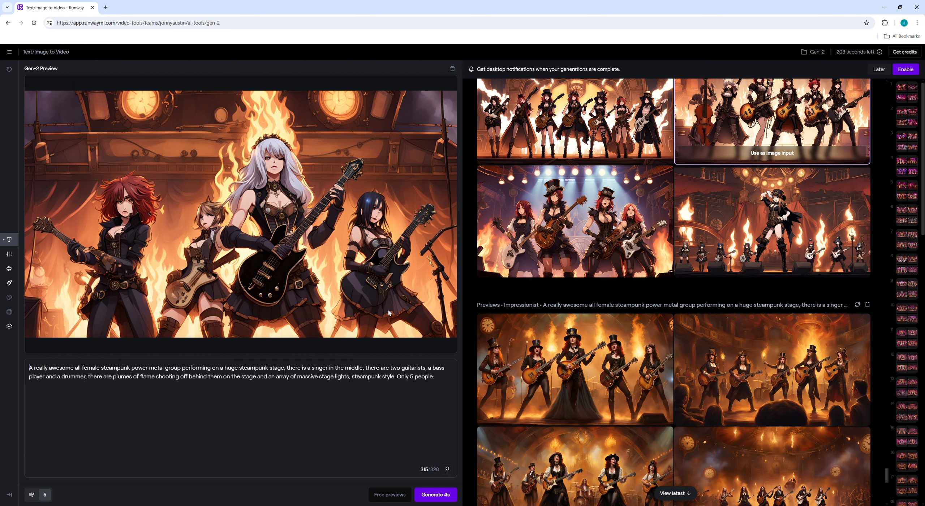
scroll(720, 339, down, 6)
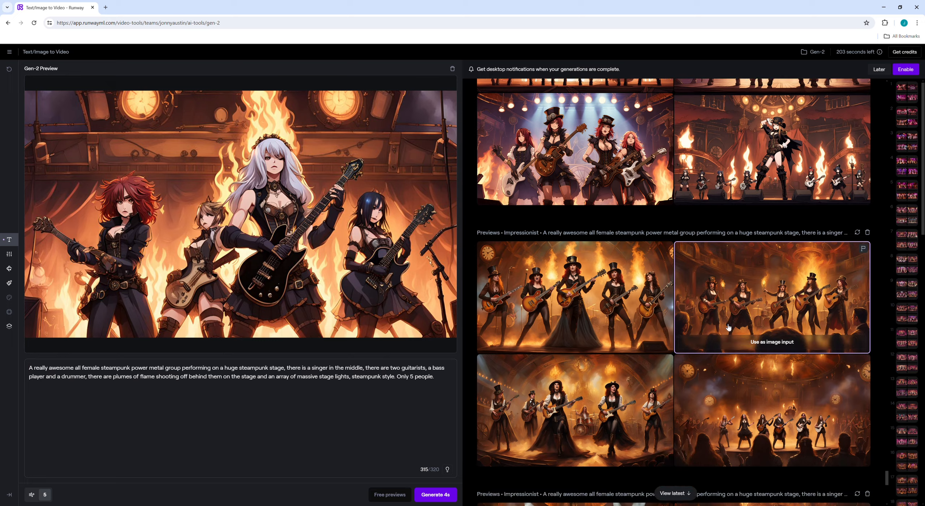
scroll(727, 323, down, 8)
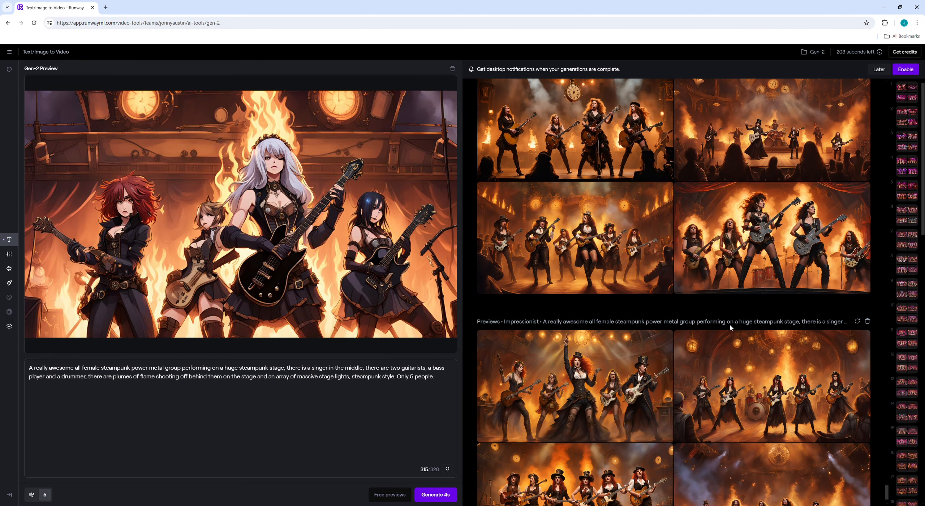
scroll(730, 327, down, 2)
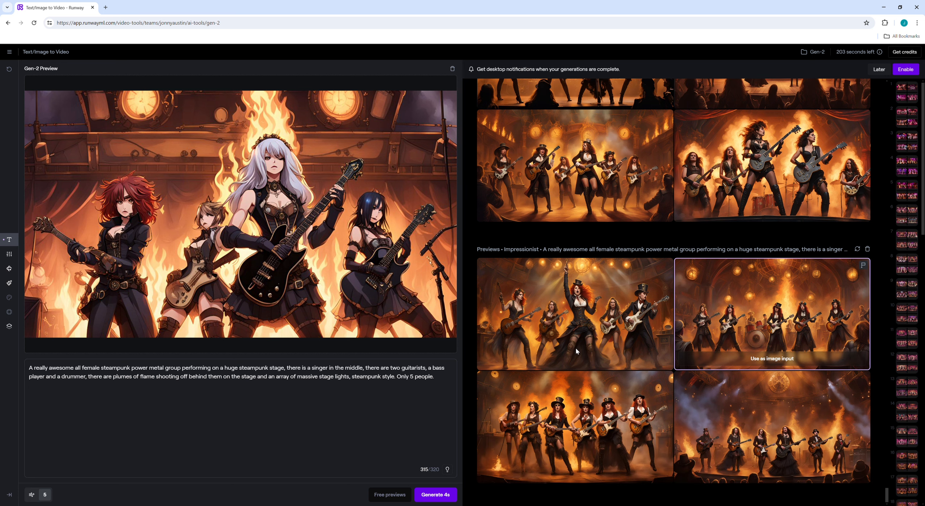
click(584, 360)
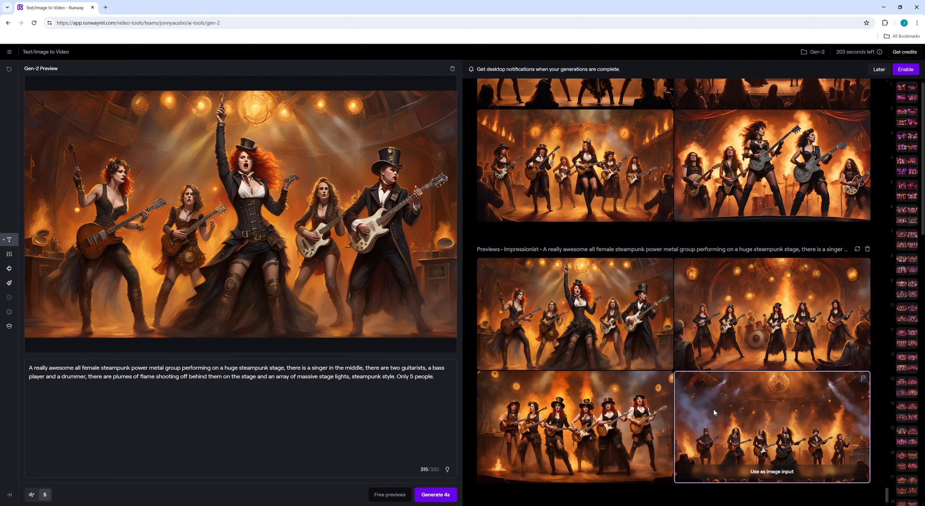
Replace the image input with the Anime preview of the silver-haired guitarist and three bandmates in front of flames.
scroll(765, 300, up, 6)
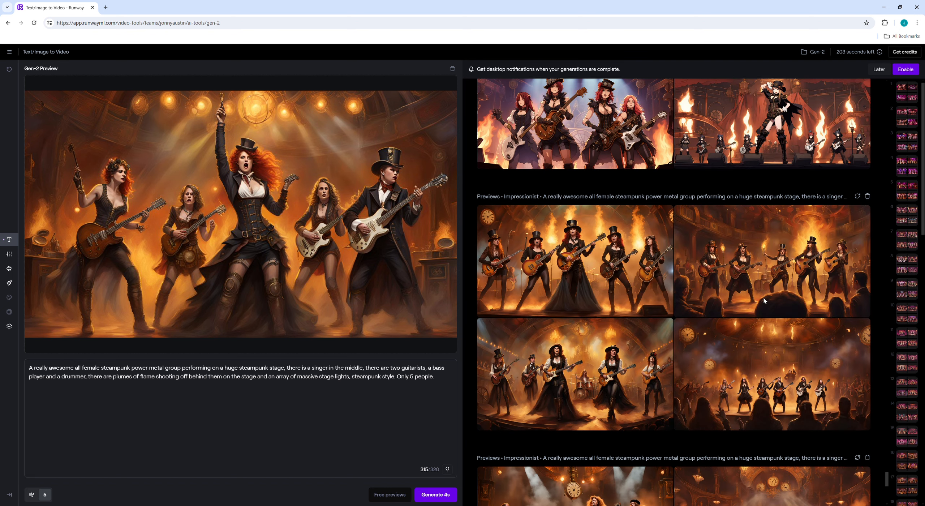
scroll(765, 300, up, 4)
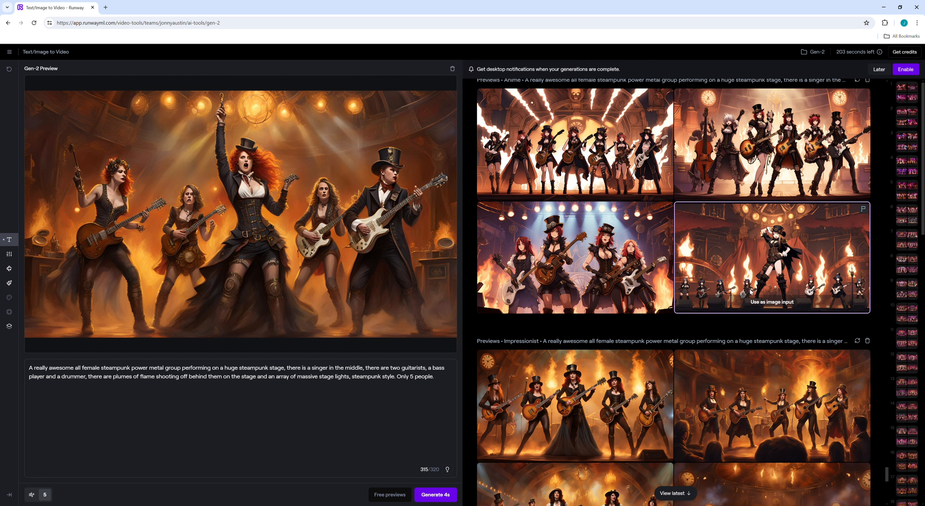
scroll(748, 294, up, 4)
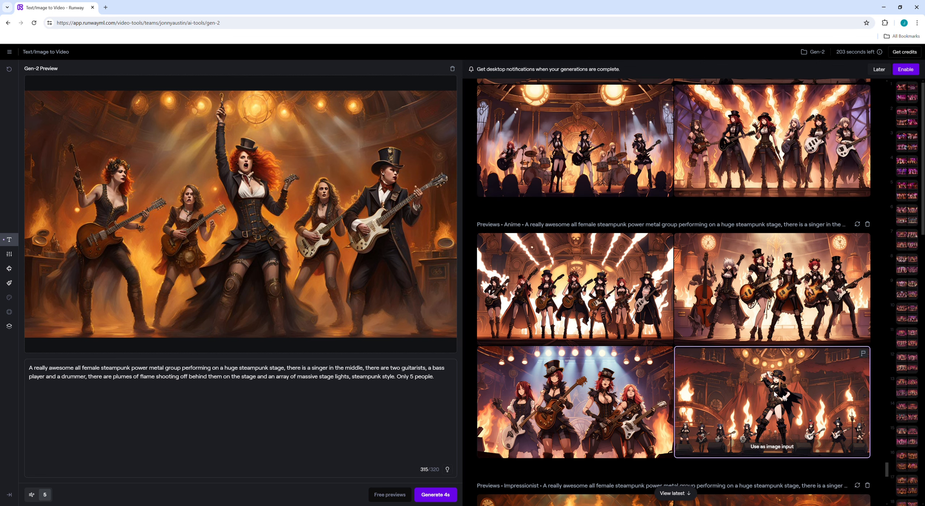
scroll(775, 394, up, 3)
scroll(758, 257, up, 7)
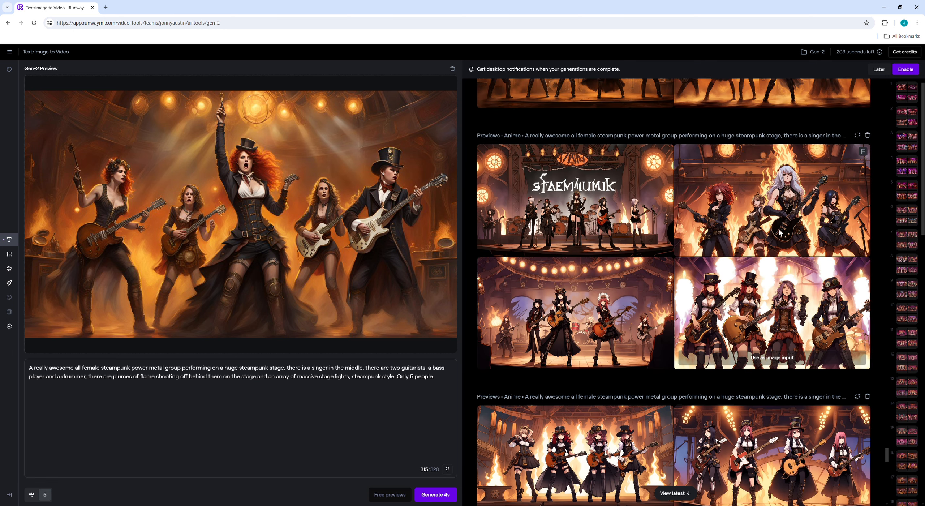
click(785, 246)
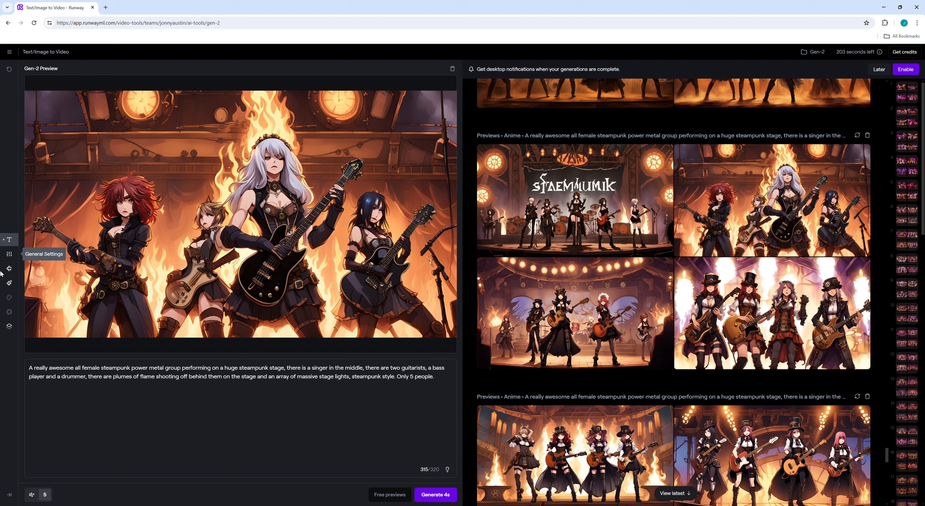
Check the general settings for resolution, seed, interpolation and watermark removal.
click(13, 256)
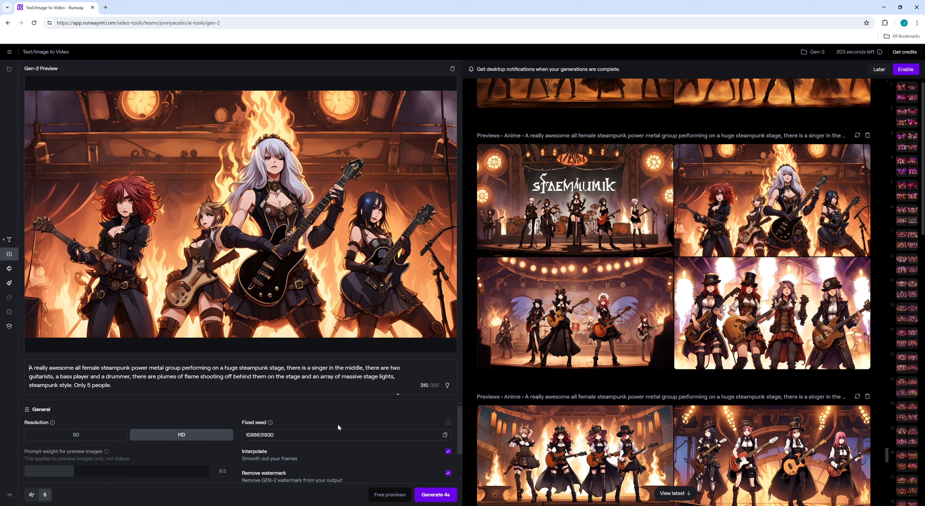
scroll(339, 428, down, 1)
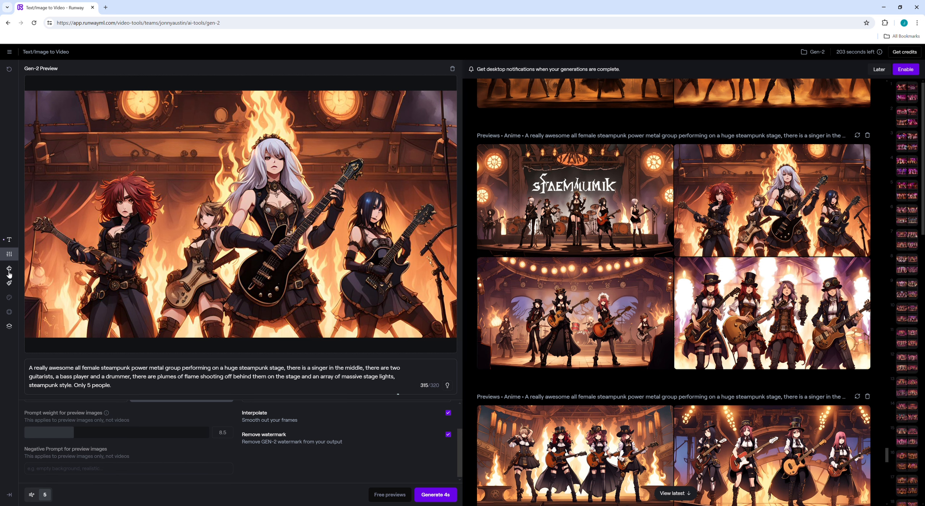
Set the camera motion's zoom-in to 10.0.
click(10, 272)
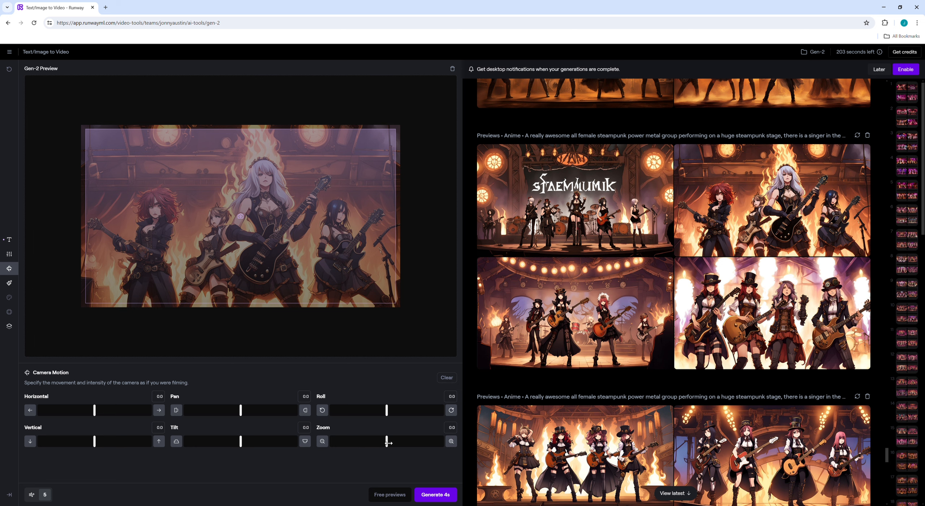
click(451, 442)
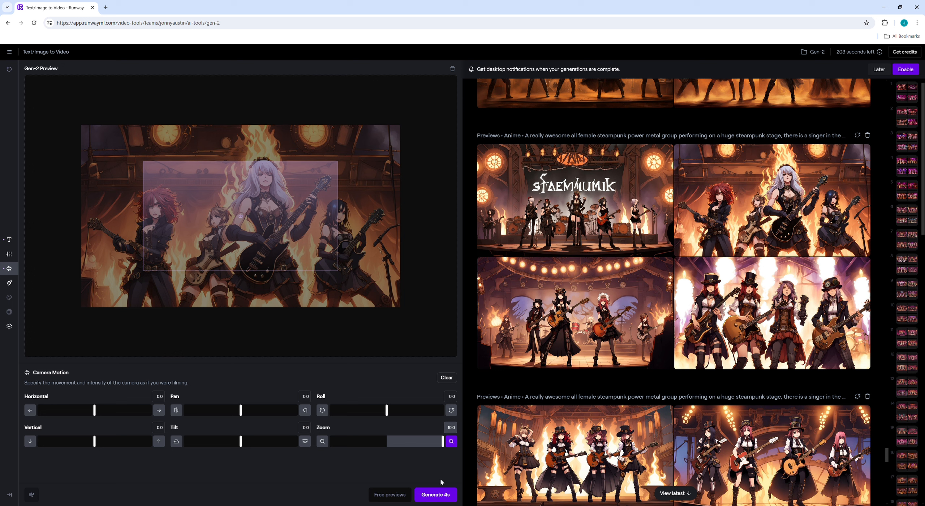
mouse_move(446, 442)
mouse_down()
mouse_move(390, 442)
mouse_move(456, 437)
mouse_up()
Set the camera motion's roll to -0.2 and its pan to 0.2.
drag(265, 414, 271, 414)
mouse_move(387, 411)
mouse_down()
mouse_move(365, 412)
mouse_move(390, 412)
mouse_up()
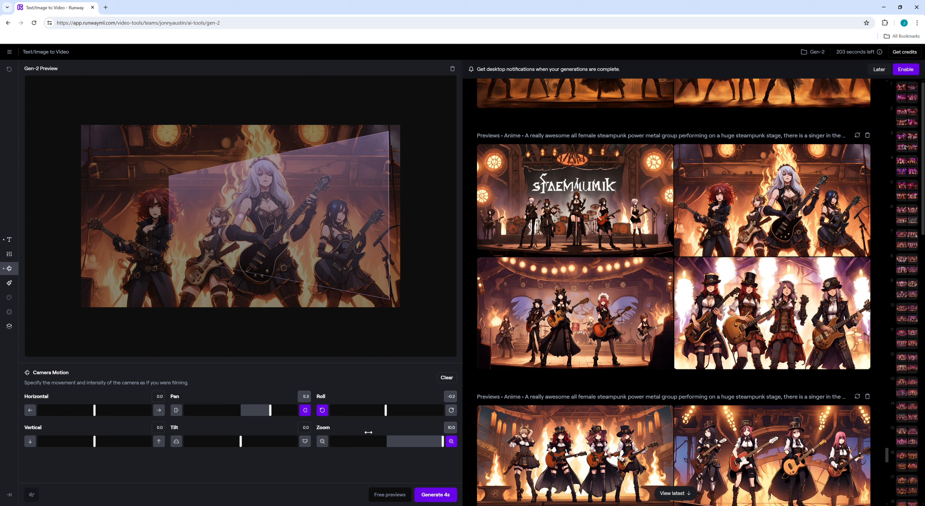
drag(268, 409, 241, 410)
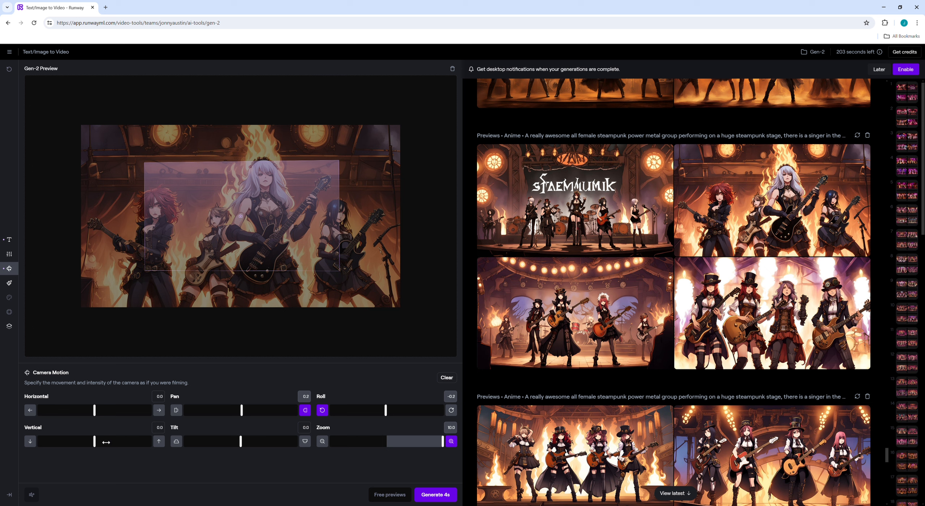
Set the camera motion's vertical movement to 0.1 and its zoom-in to 0.1.
drag(94, 442, 180, 444)
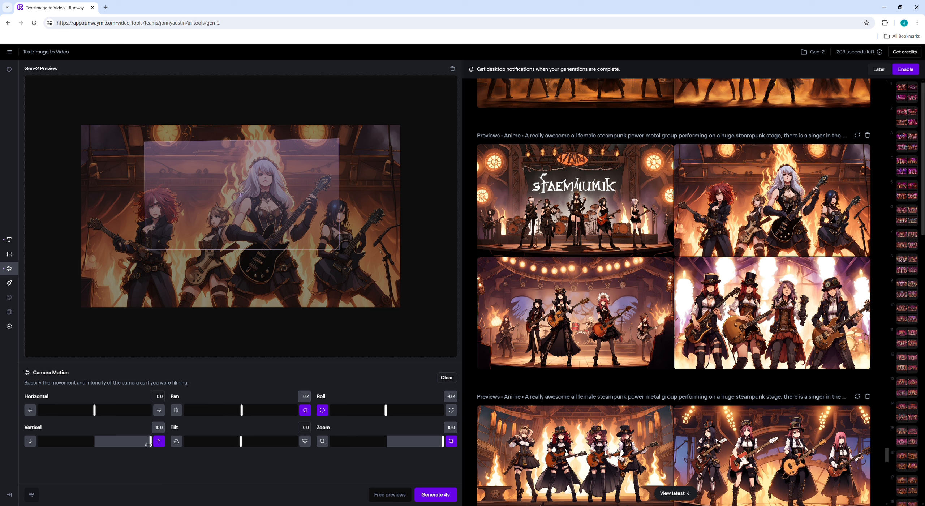
drag(151, 442, 97, 442)
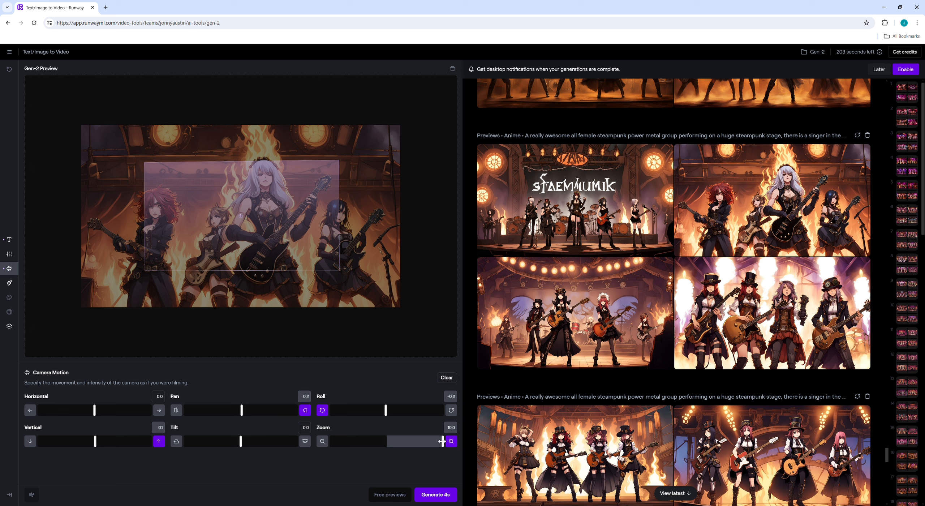
drag(443, 442, 391, 442)
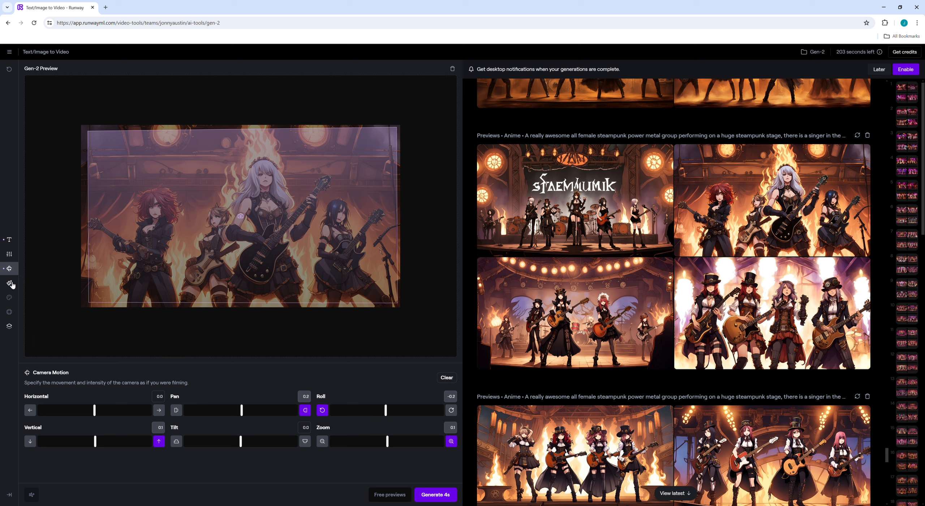
Examine the Motion Brush controls and its auto-detected areas on the band image, and check whether a style can be set.
click(11, 284)
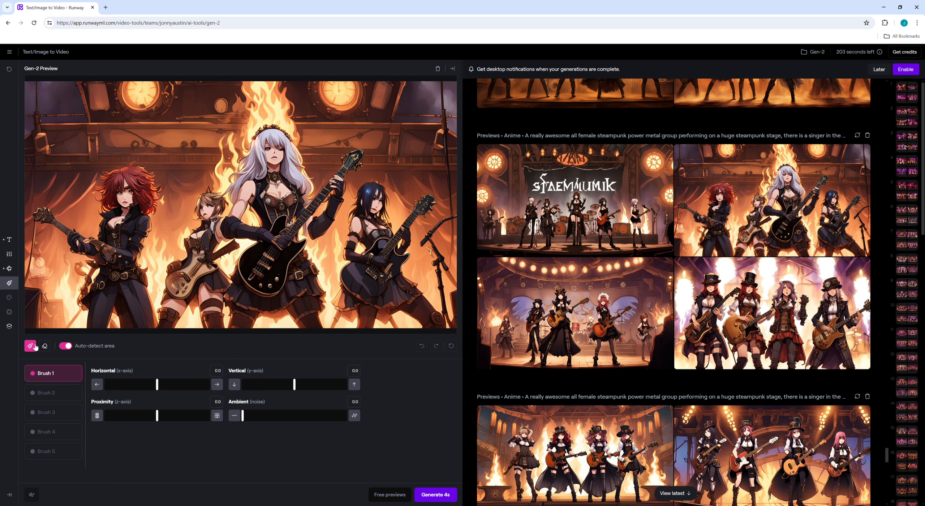
click(135, 189)
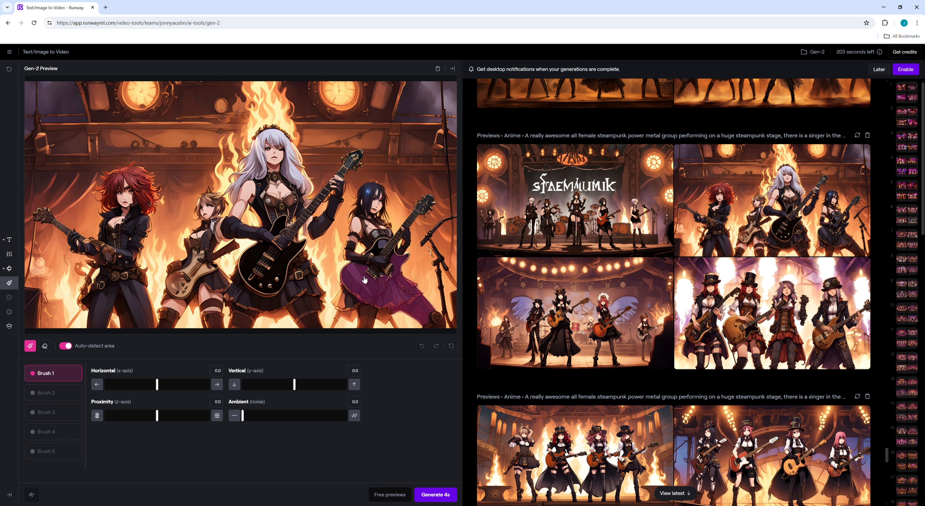
click(240, 305)
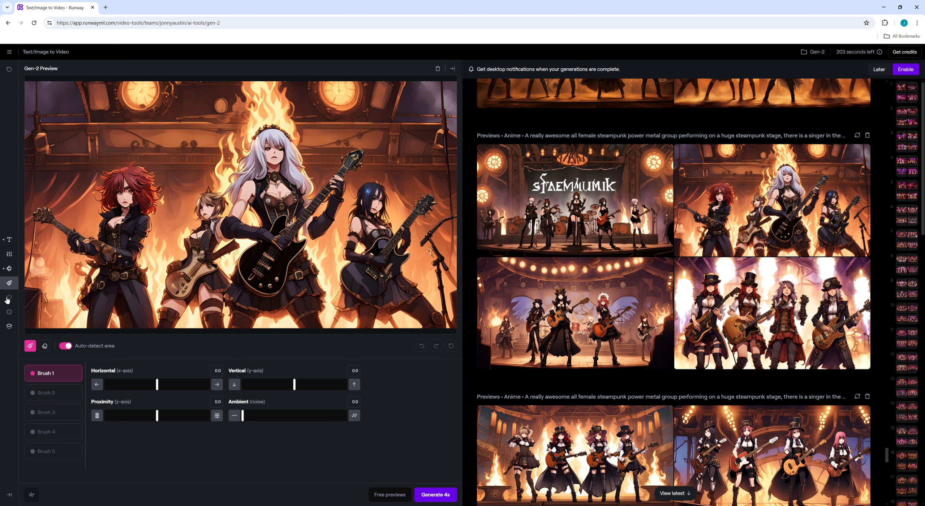
click(10, 301)
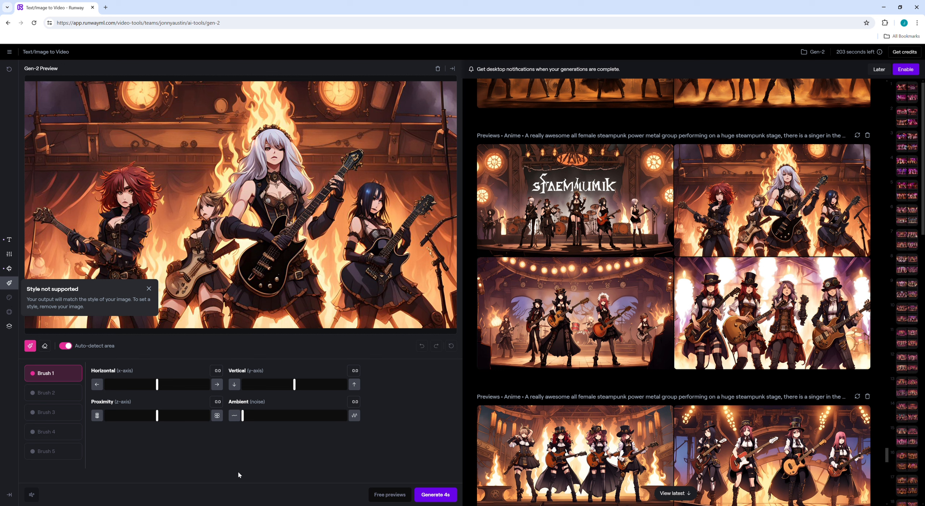
click(242, 456)
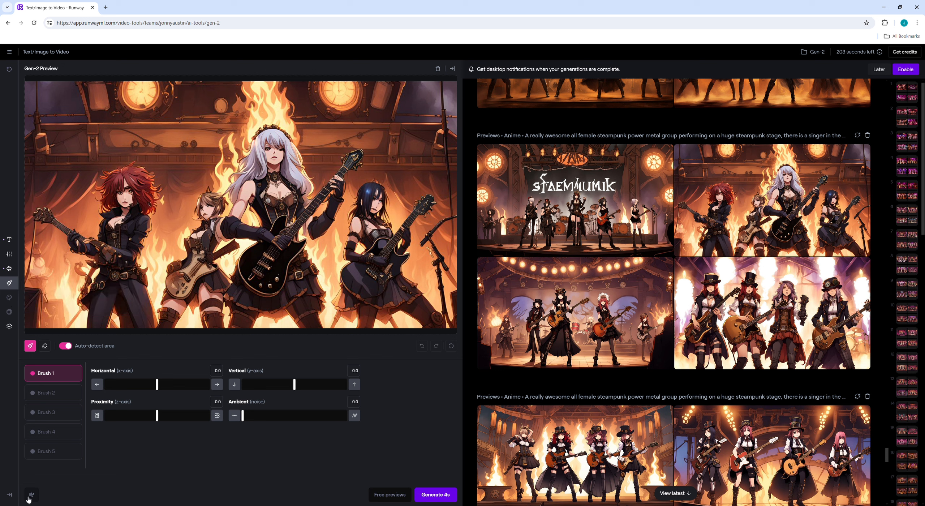
Reset the advanced motion settings in favour of the general motion setting.
click(33, 495)
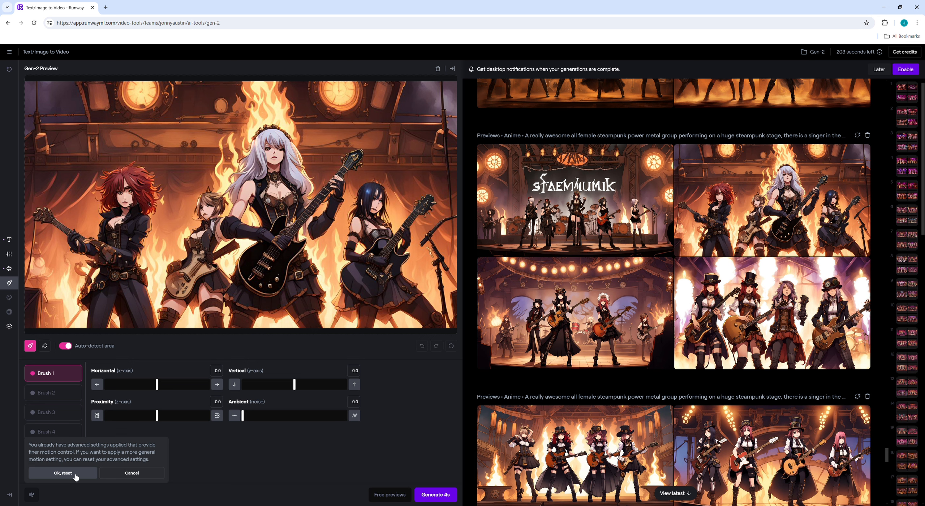
click(88, 472)
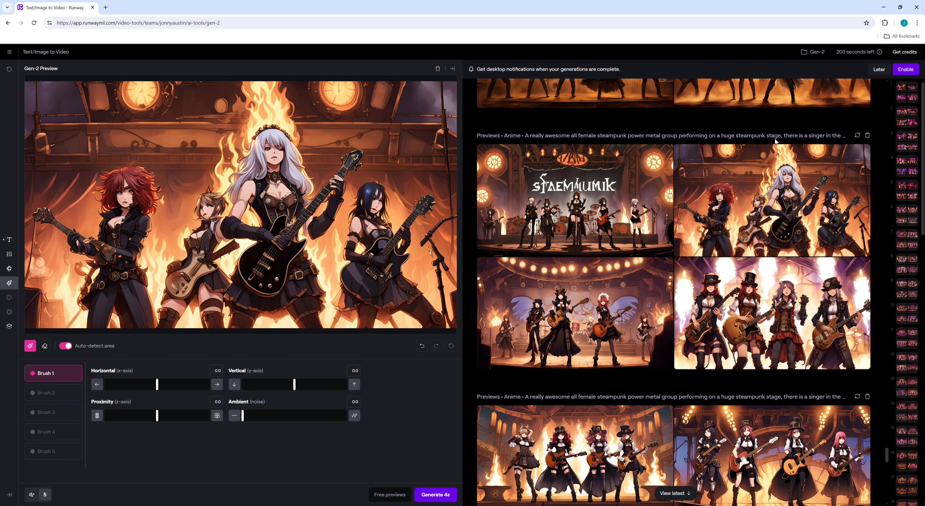
scroll(601, 381, down, 5)
scroll(597, 373, down, 15)
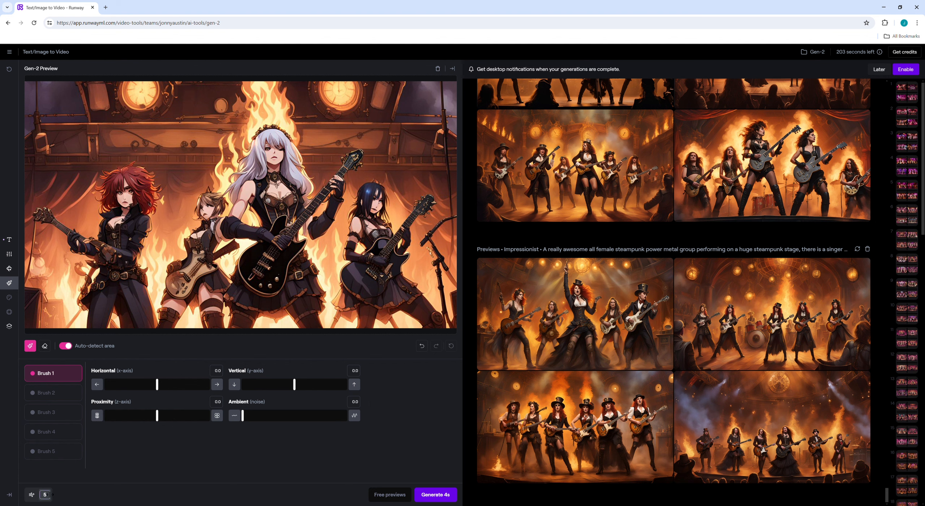
Set the general motion to 1 and generate a four-second video from the band image.
click(33, 495)
drag(41, 476, 33, 476)
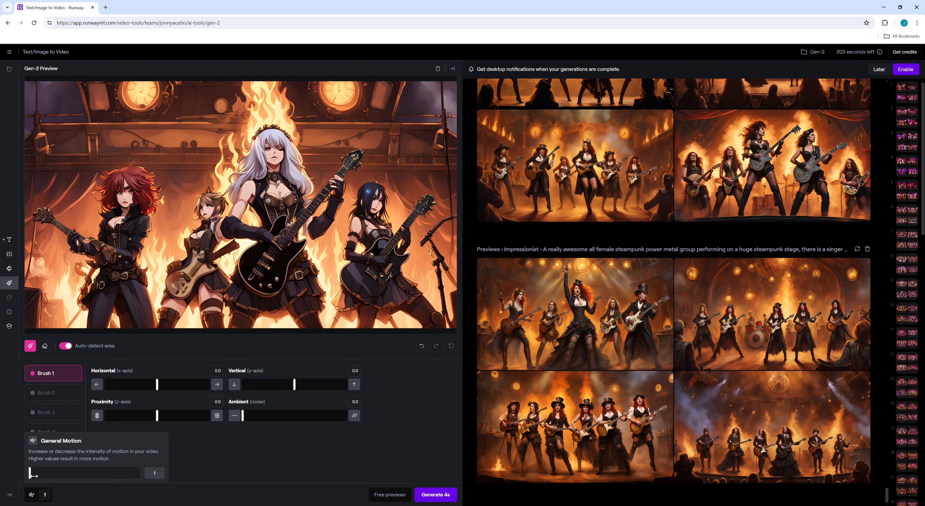
click(271, 494)
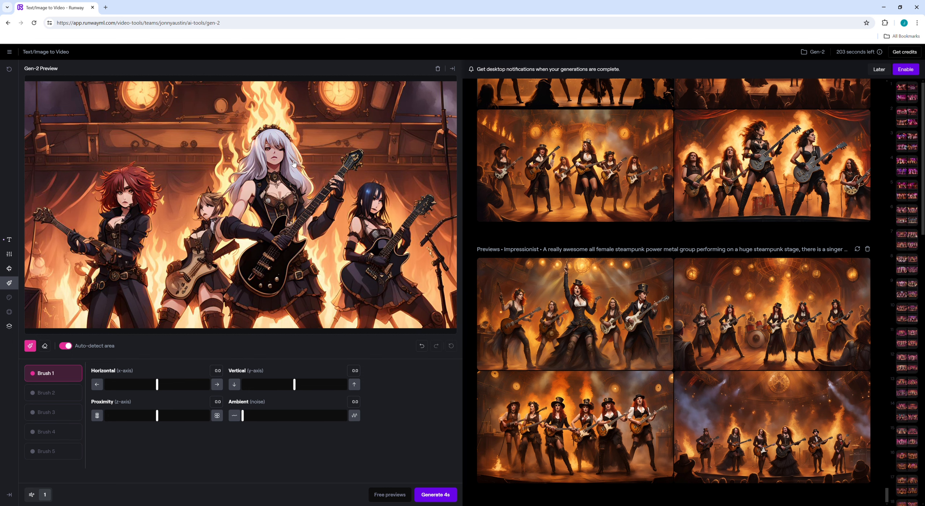
click(93, 173)
click(306, 226)
click(439, 498)
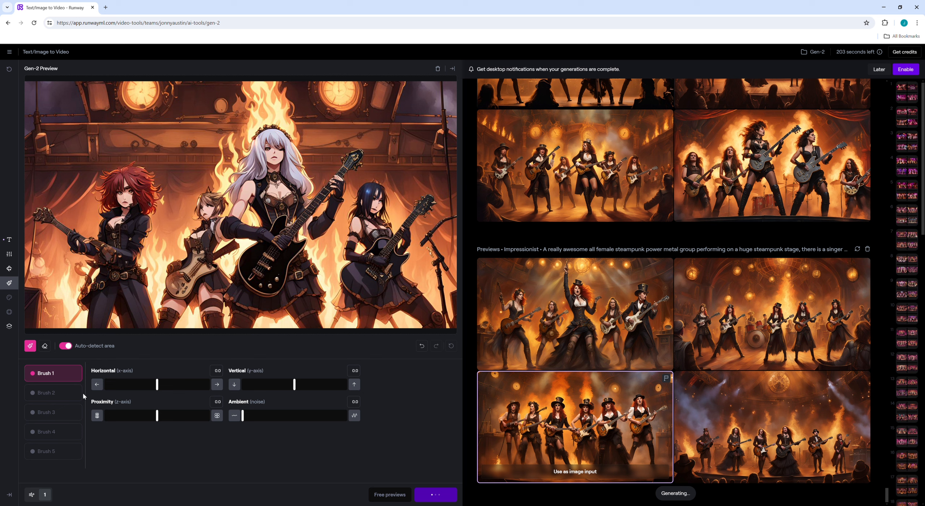
Generate a second four-second video of the same image with the general motion set to 5.
click(49, 497)
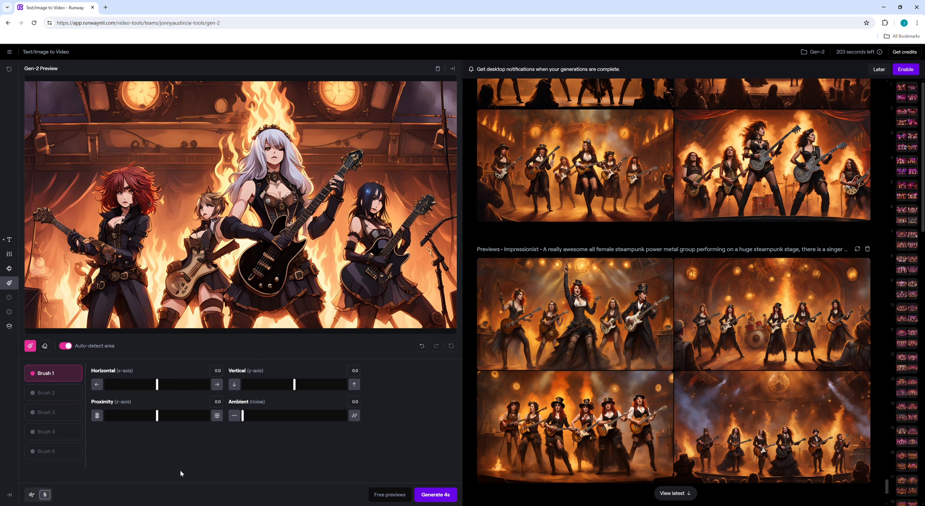
click(245, 454)
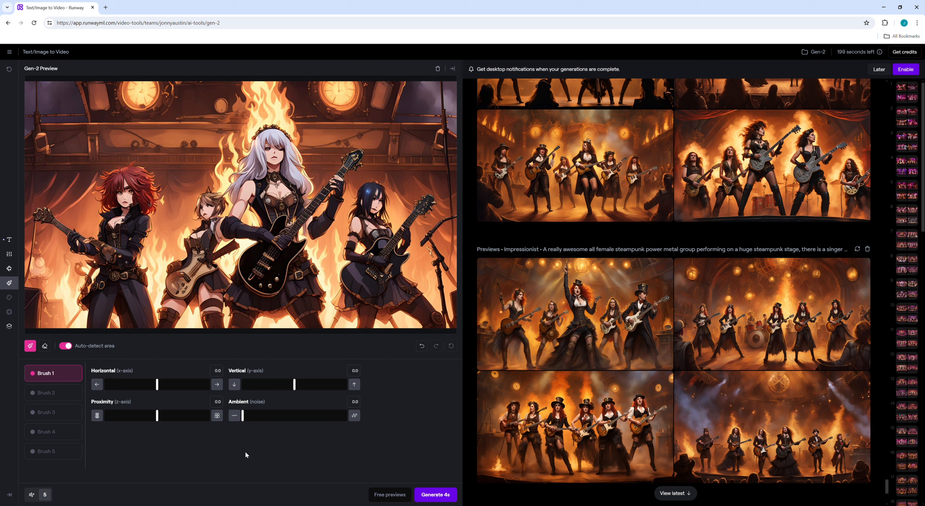
click(437, 496)
Raise the general motion to 10 and generate a third four-second video.
text(0)
click(451, 495)
scroll(694, 366, down, 4)
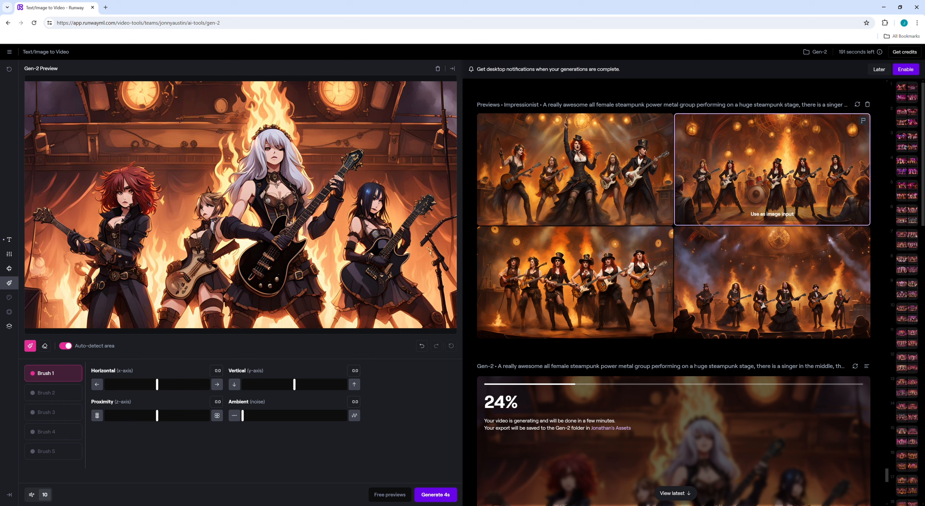
Play the finished video generated with general motion 1.
scroll(694, 364, down, 4)
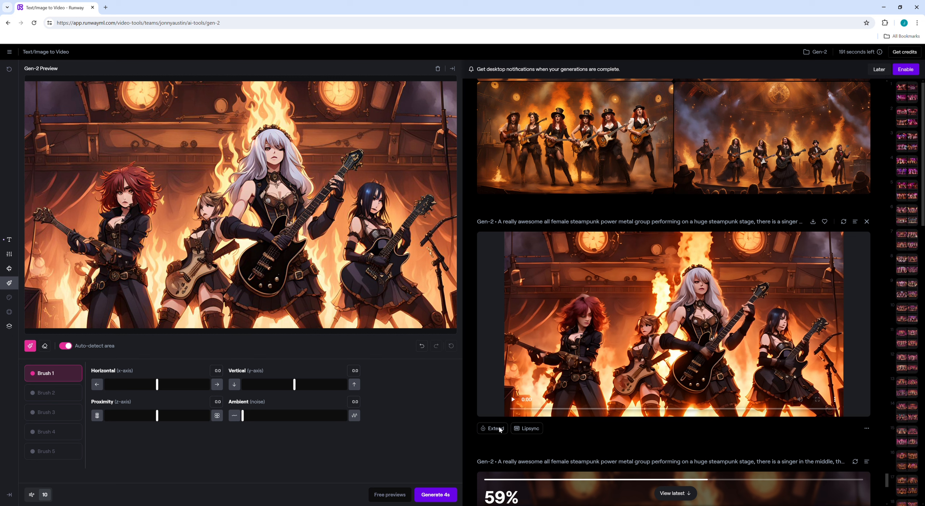
click(517, 400)
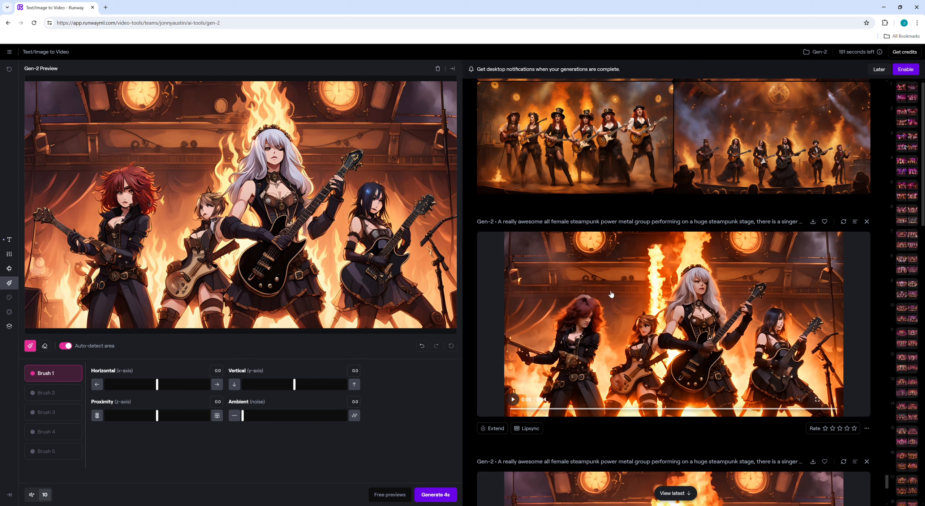
click(635, 307)
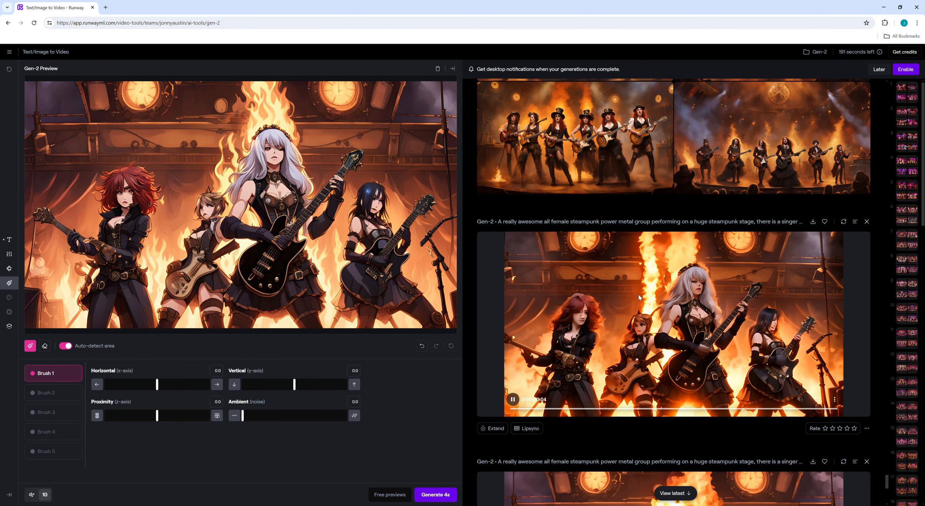
Play the video generated with general motion 5 and compare the movement across all three generated videos.
scroll(629, 294, down, 5)
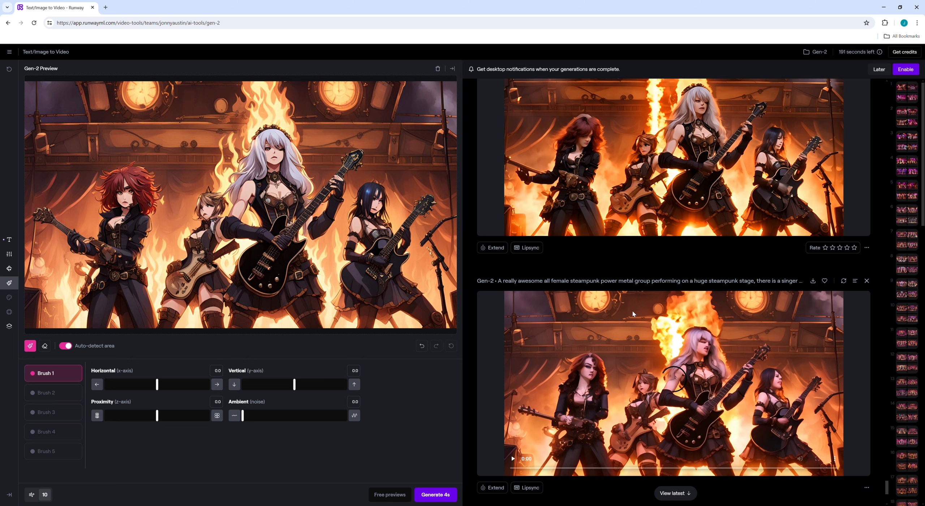
scroll(632, 310, down, 6)
scroll(633, 311, down, 1)
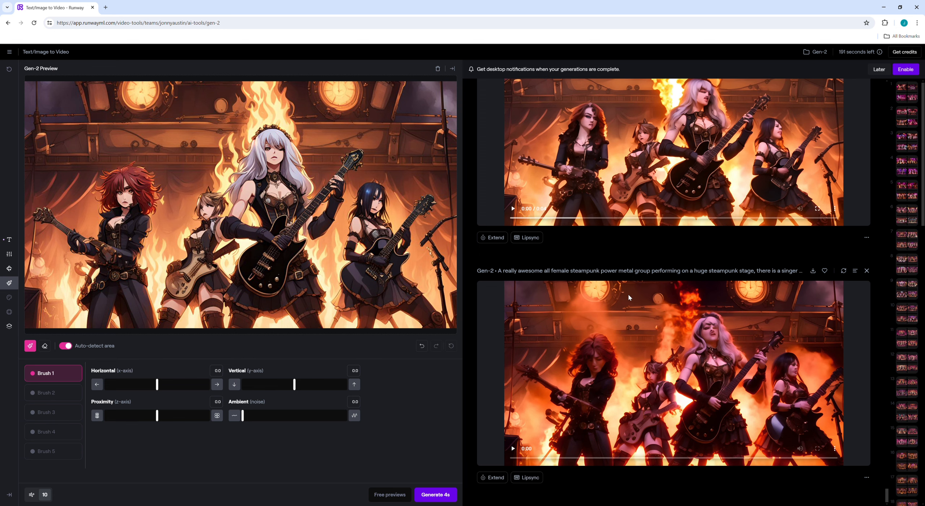
scroll(628, 294, up, 4)
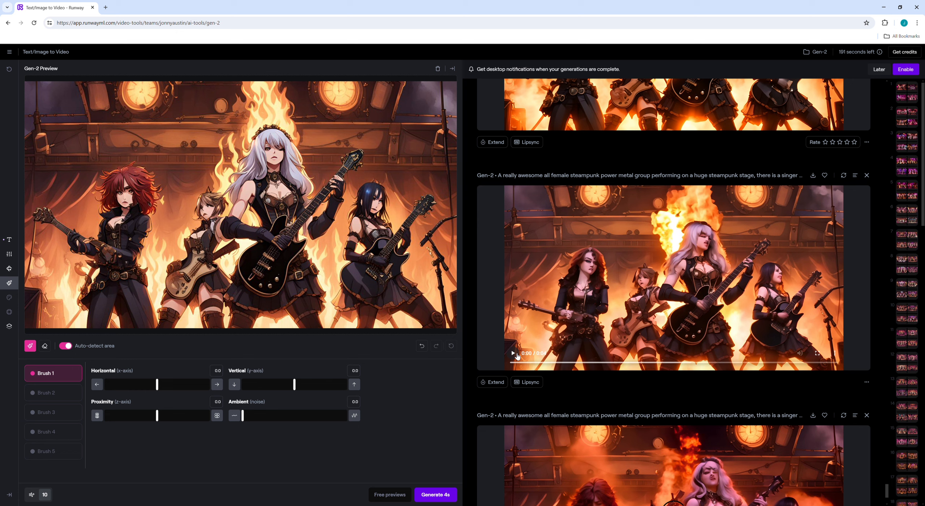
click(705, 283)
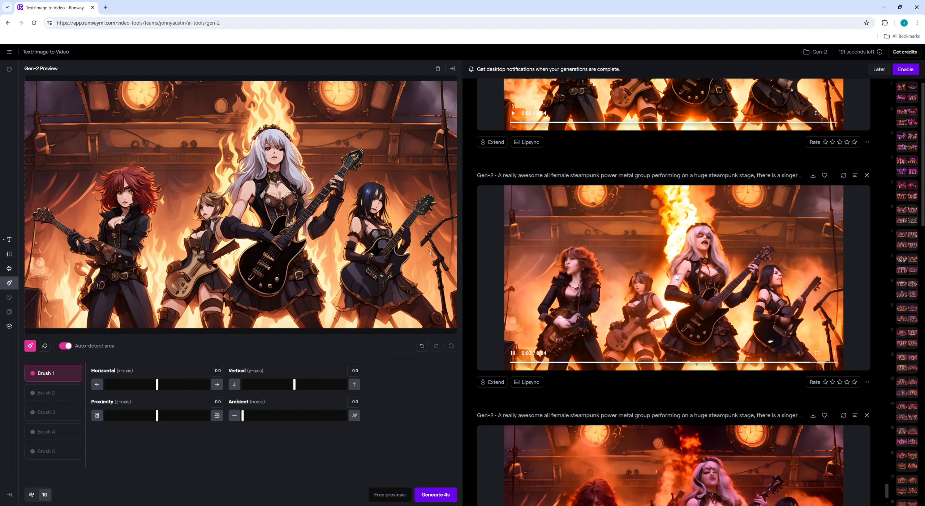
scroll(675, 273, down, 3)
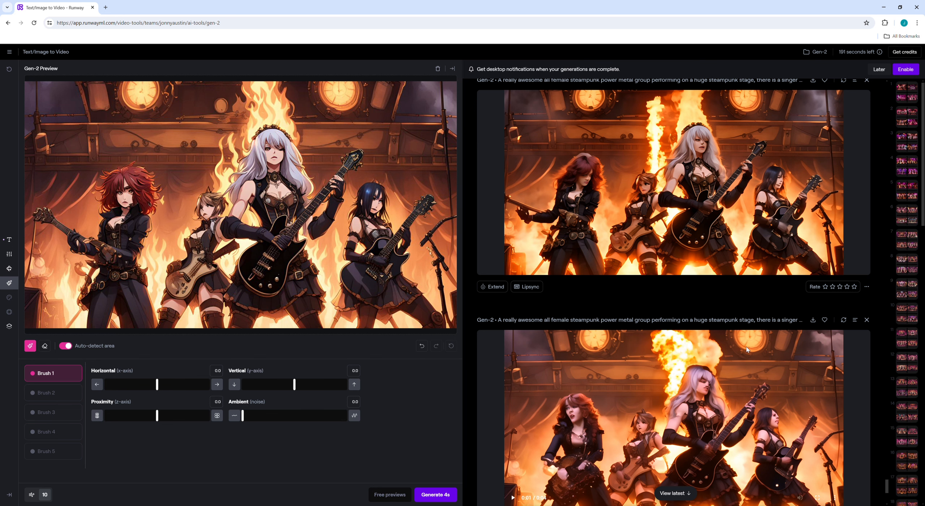
scroll(724, 176, up, 1)
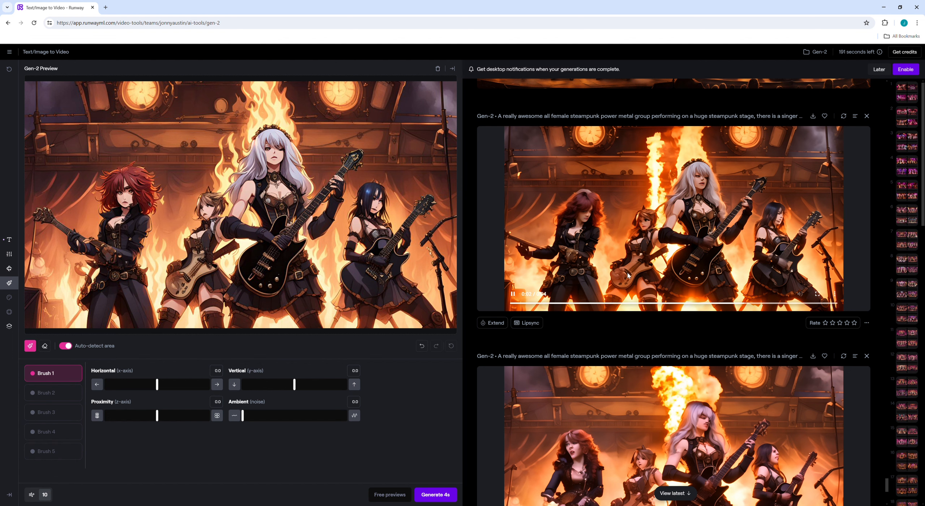
scroll(628, 276, down, 2)
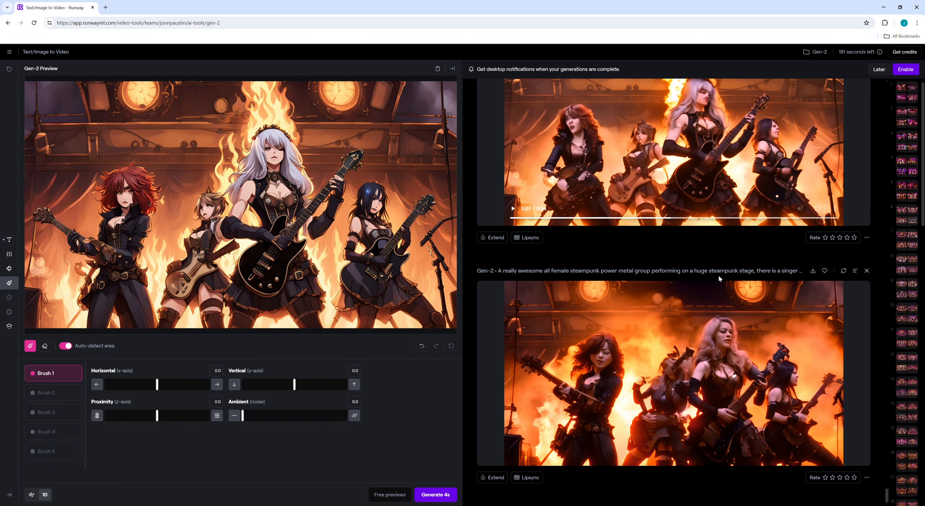
scroll(746, 294, down, 1)
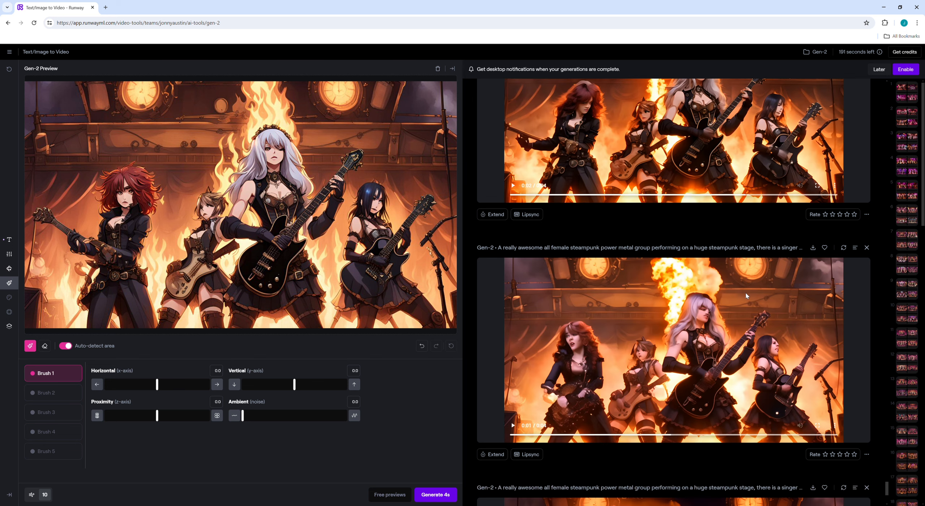